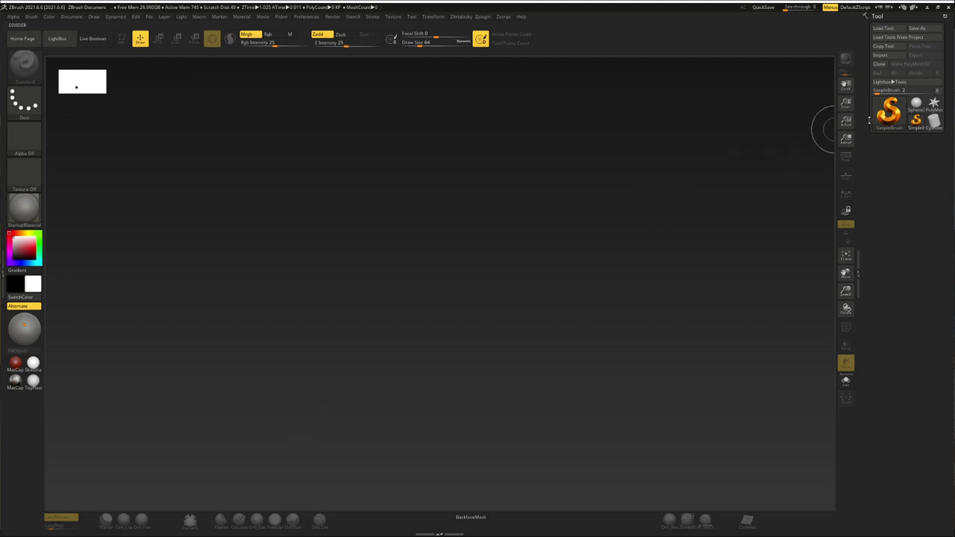
Step: Draw a Plane3D onto the ZBrush canvas and put it in Edit mode as an editable mesh
click(888, 112)
click(778, 147)
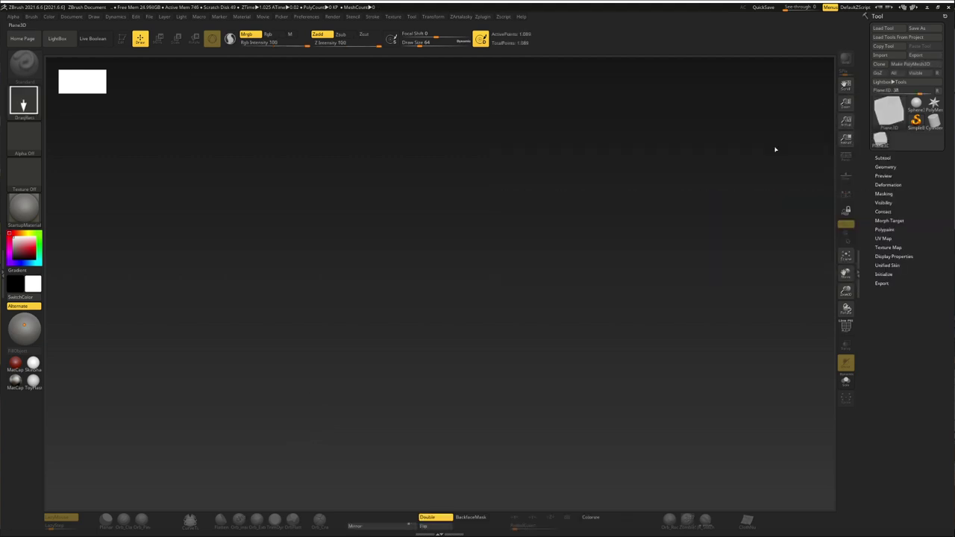
drag(414, 279, 395, 455)
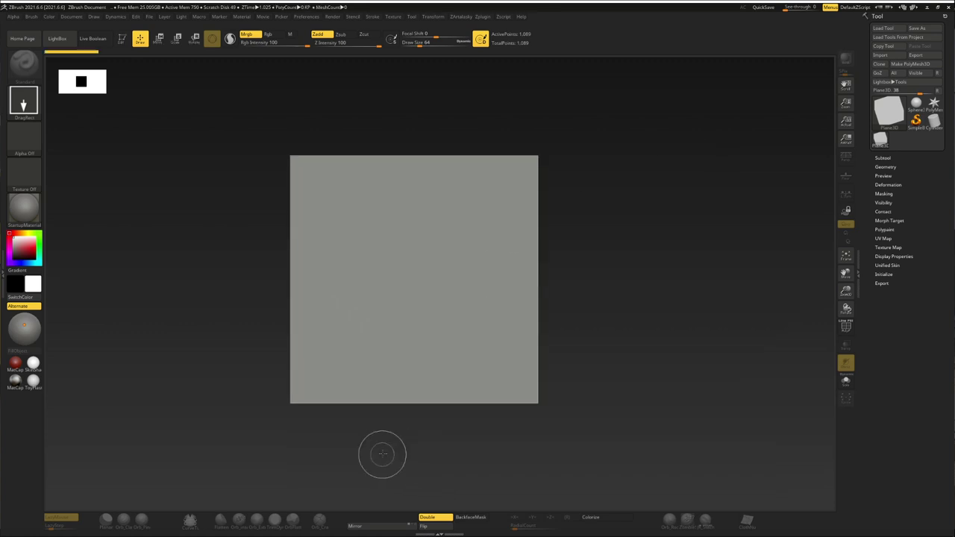
key(t)
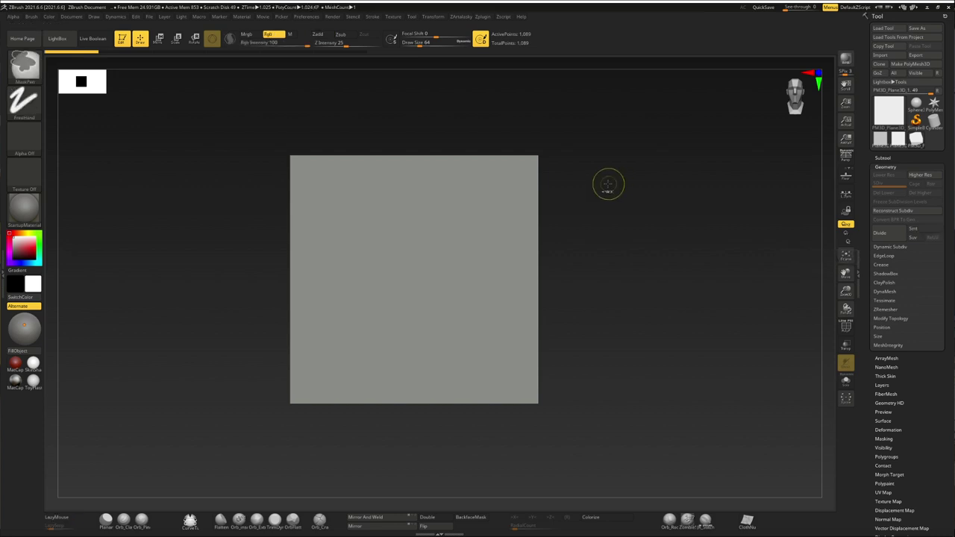
Step: Subdivide the plane to about 1.05 million points and mask a straight cross into four panels
key(ctrl+d)
key(ctrl+d)
key(ctrl+d)
key(ctrl+d)
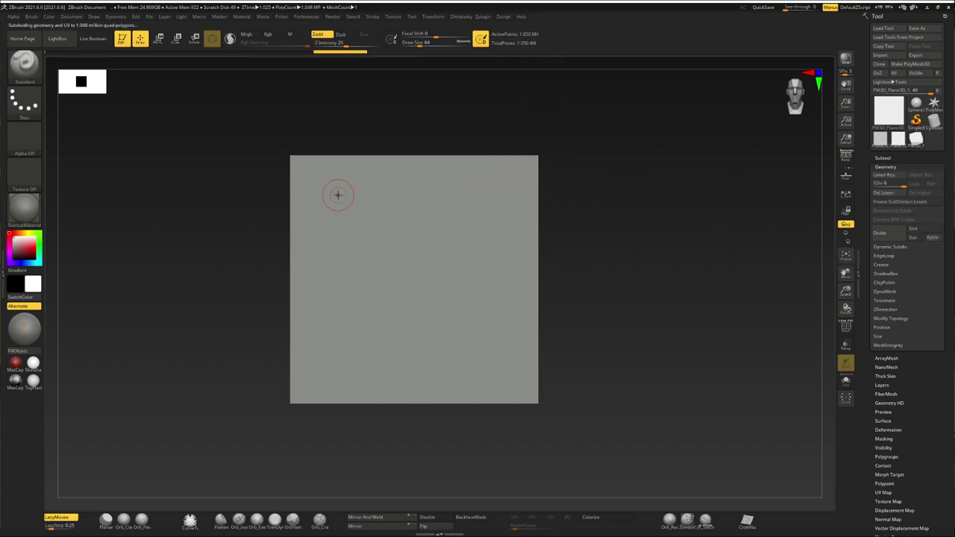
ctrl+drag(261, 275, 628, 277)
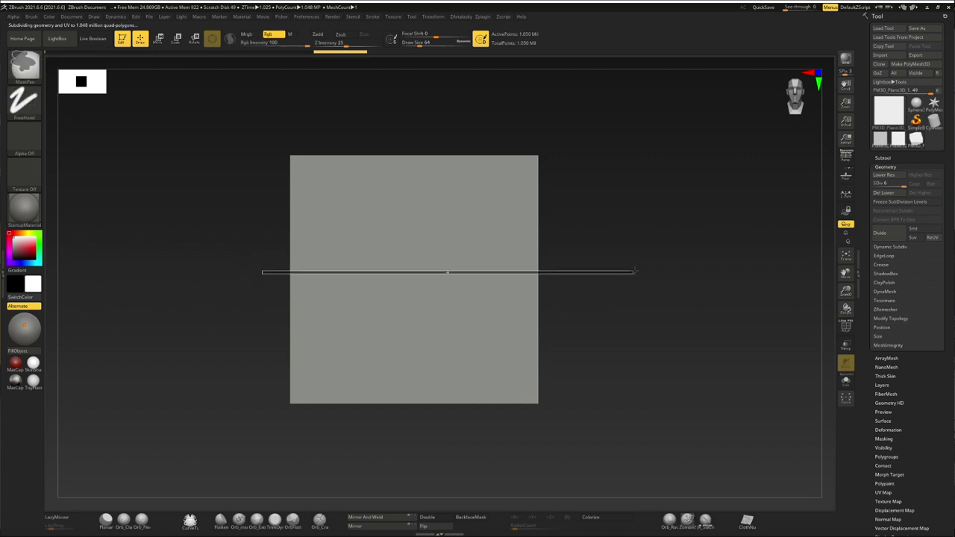
ctrl+drag(411, 141, 412, 486)
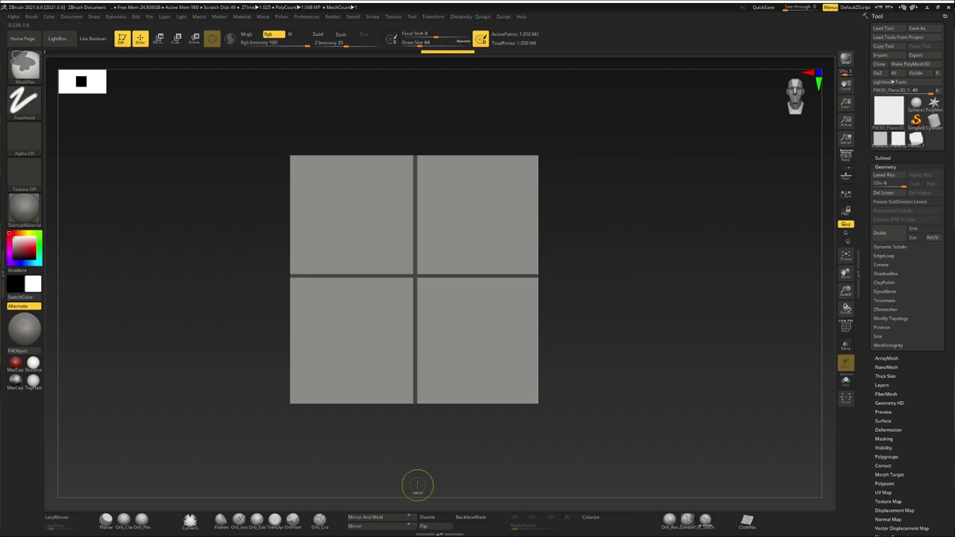
key(f)
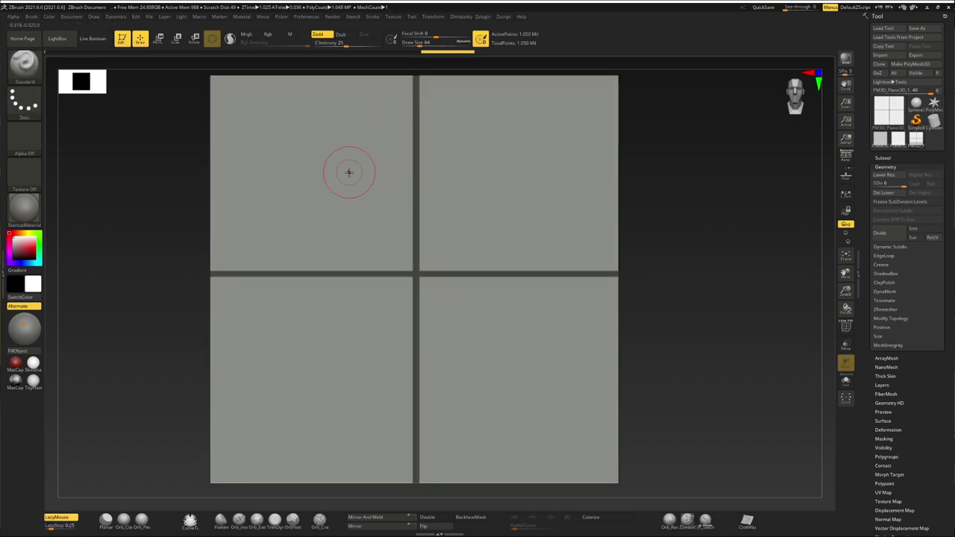
Step: Sculpt a deep round dent into the upper-left panel at brush size 28.75
mouse_move(313, 156)
mouse_down()
mouse_move(426, 185)
mouse_move(556, 191)
mouse_up()
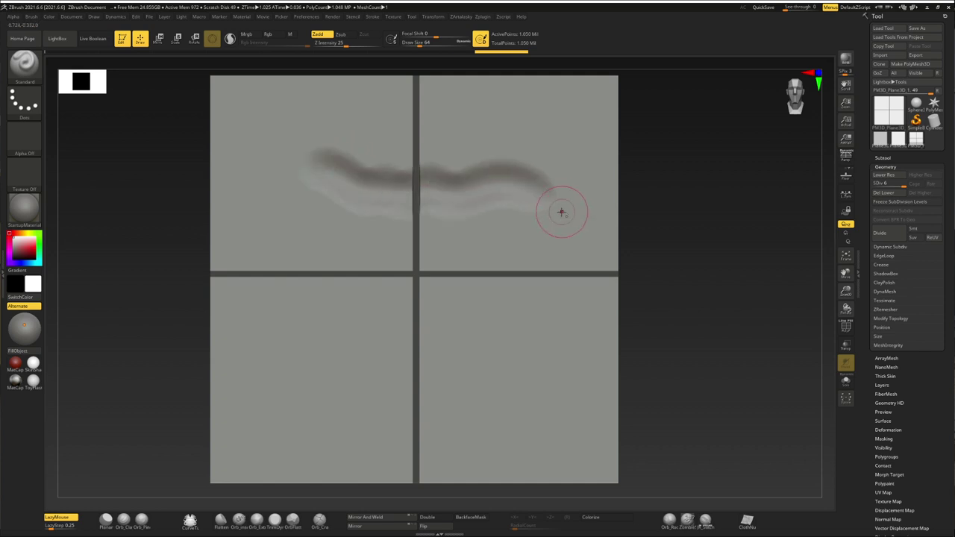
key(ctrl+z)
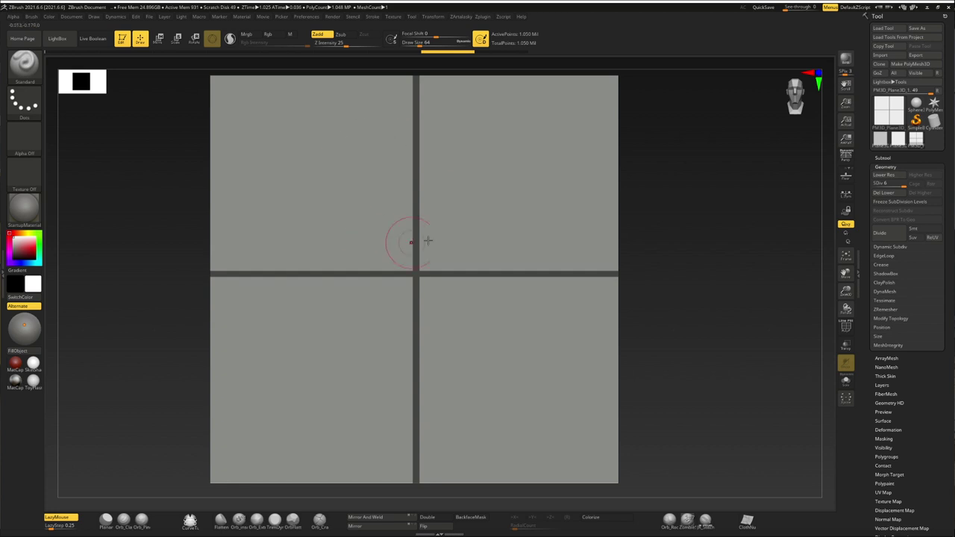
drag(683, 184, 692, 174)
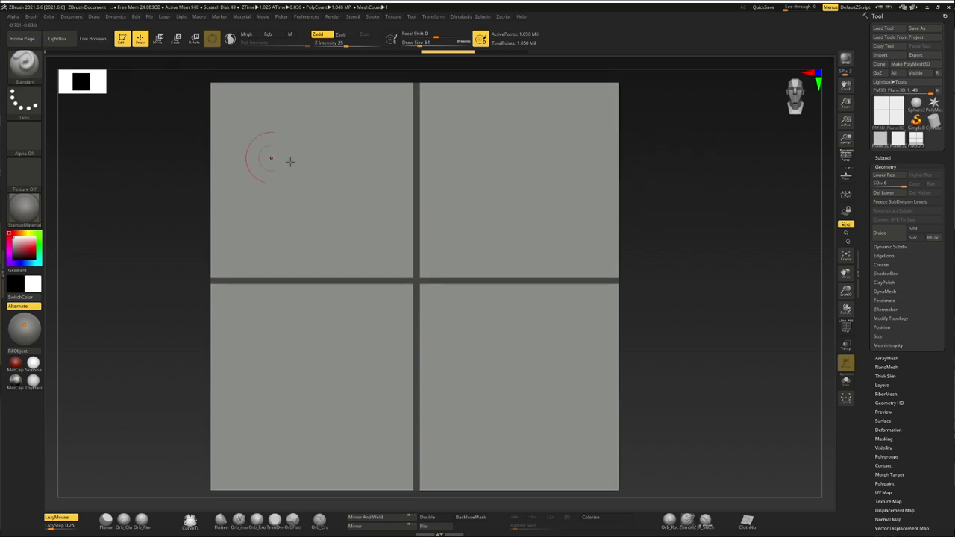
drag(414, 43, 409, 42)
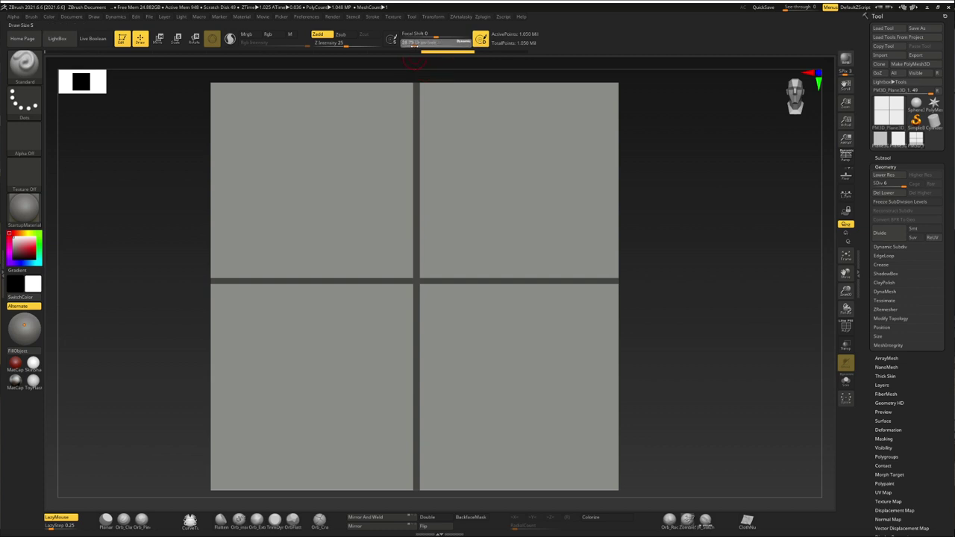
drag(306, 176, 318, 174)
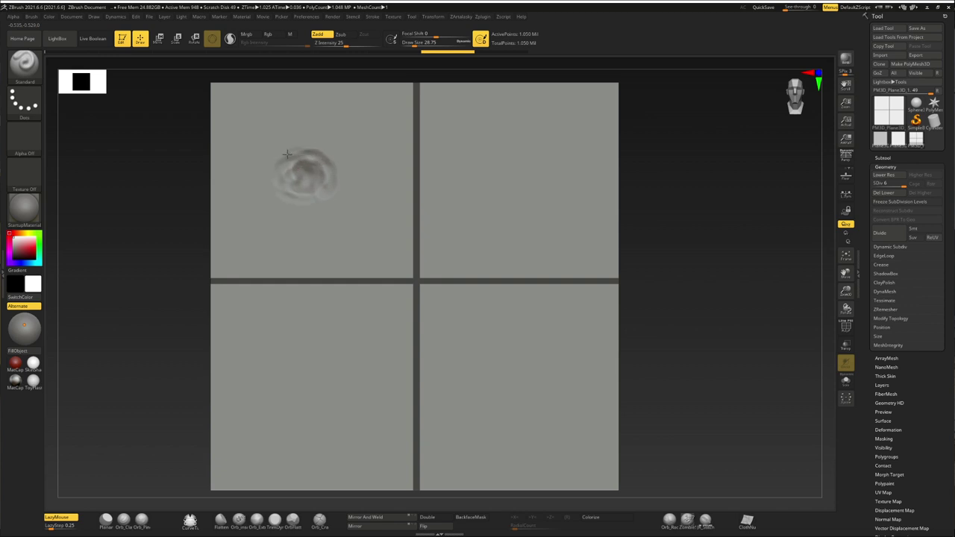
shift+drag(629, 121, 388, 252)
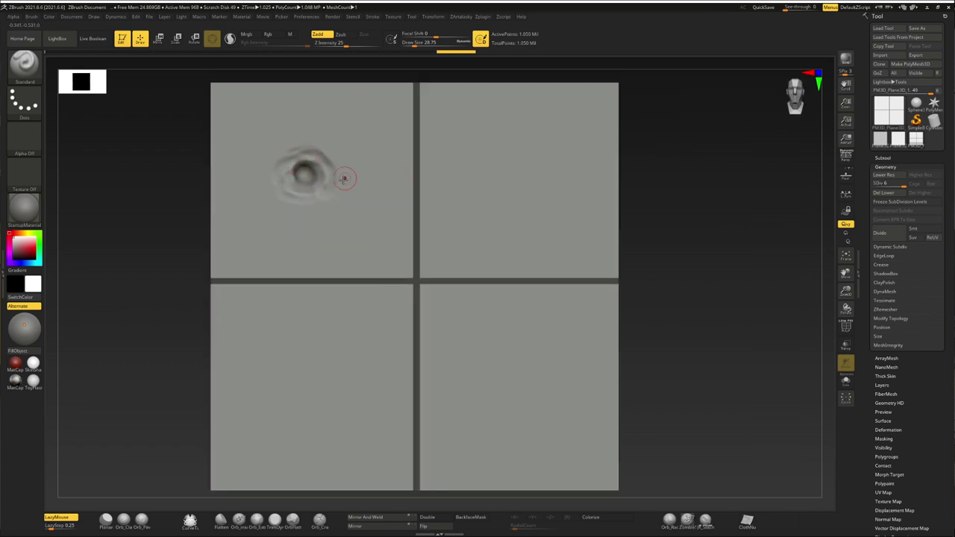
Step: Sculpt a dent in the upper-right panel and slice the lower-left panel into three strips
drag(528, 185, 522, 170)
ctrl+shift+drag(198, 354, 418, 354)
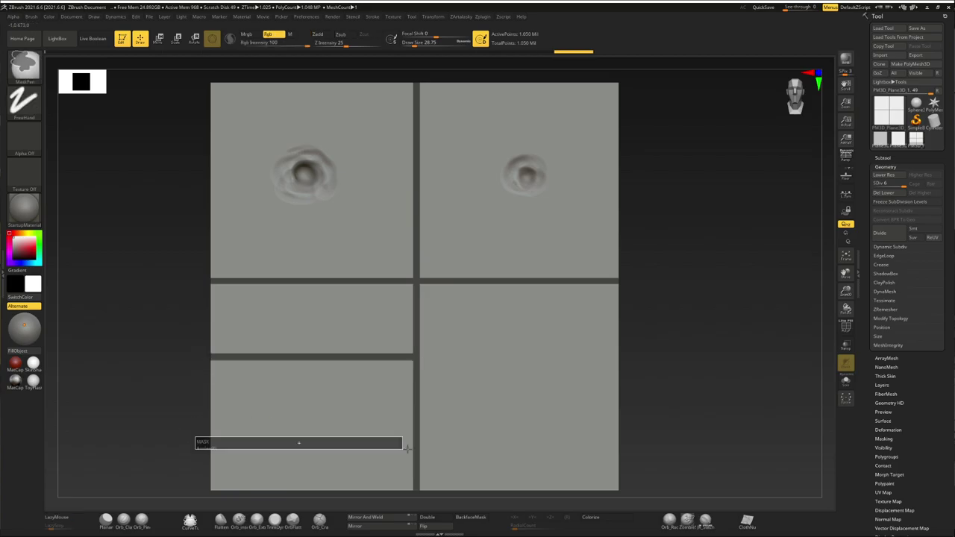
ctrl+shift+drag(196, 431, 407, 429)
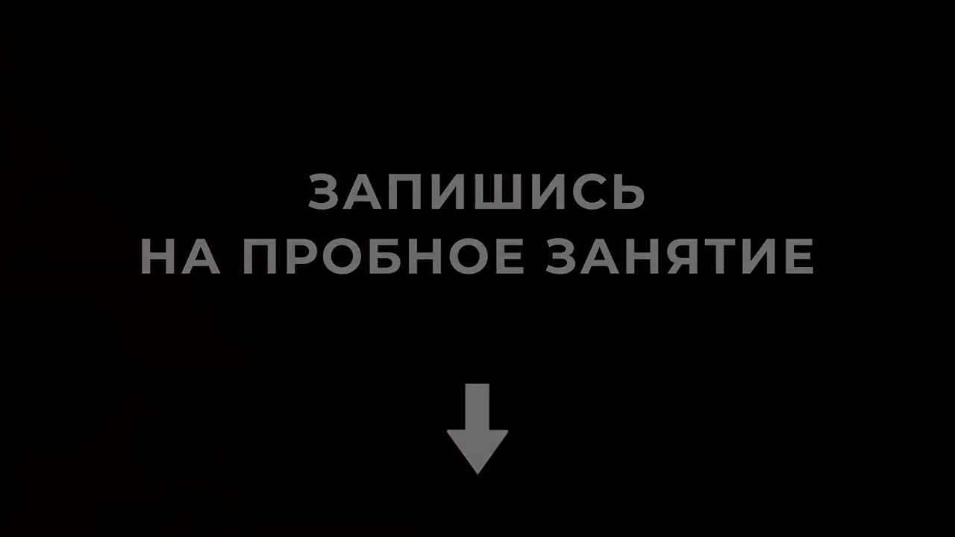
Step: Carve DamStandard scratch grooves across the top, middle and bottom lower-left strips
key(b)
key(d)
key(s)
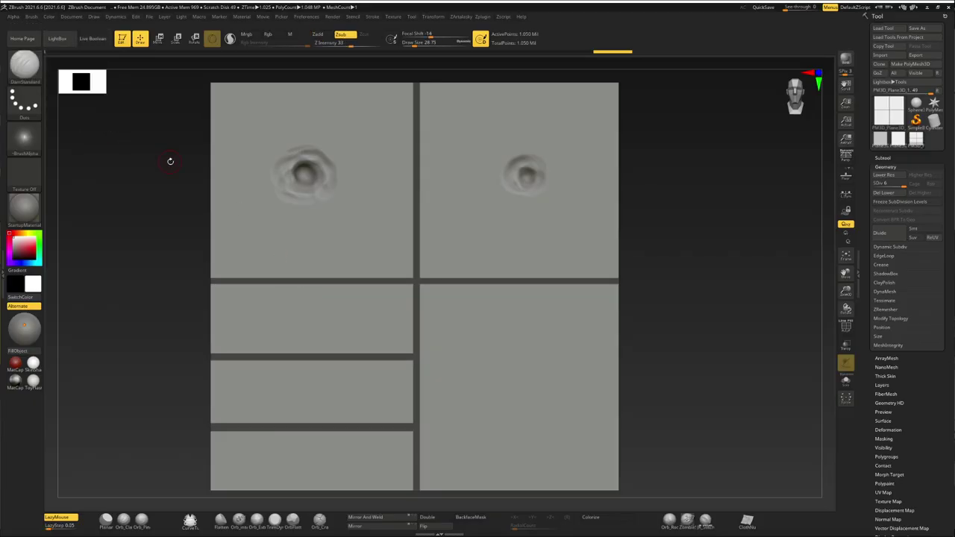
drag(231, 323, 398, 320)
key(ctrl+z)
drag(248, 331, 394, 319)
drag(238, 388, 373, 400)
drag(248, 467, 354, 463)
drag(222, 333, 322, 325)
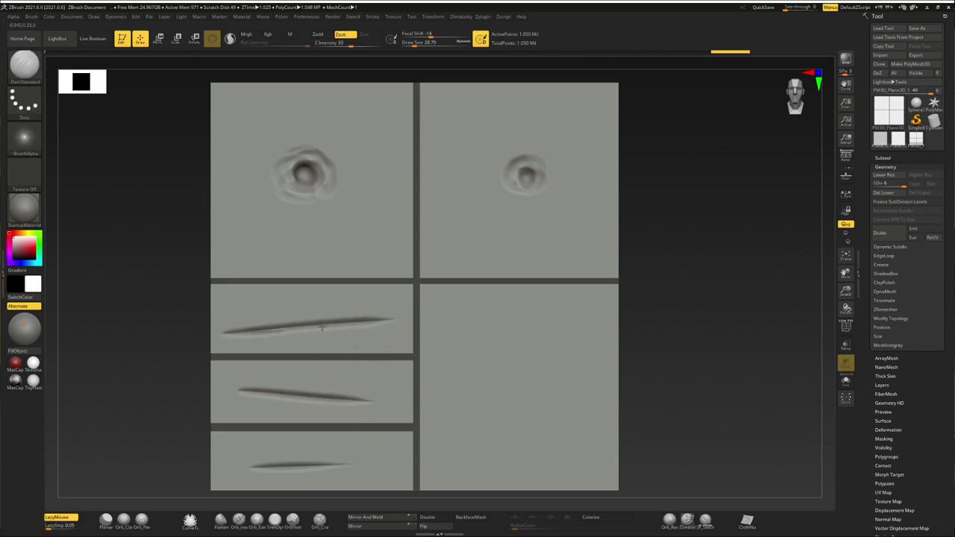
Step: Raise a round bump in the lower-right panel with the Standard brush
key(b)
key(s)
key(t)
drag(524, 393, 507, 378)
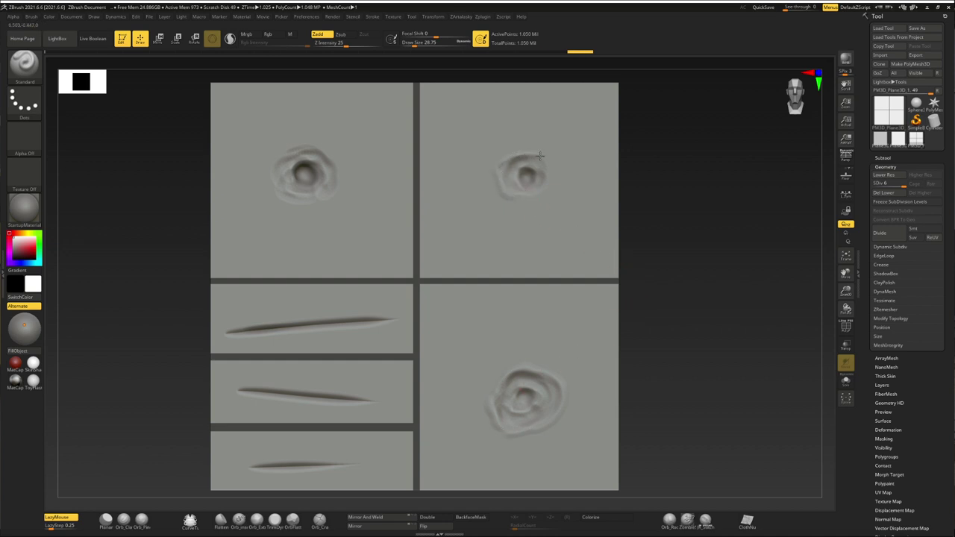
Step: Add a raised ring and thin wavy lines to the lower-right bump with TrimDynamic and ClayTubes
click(274, 518)
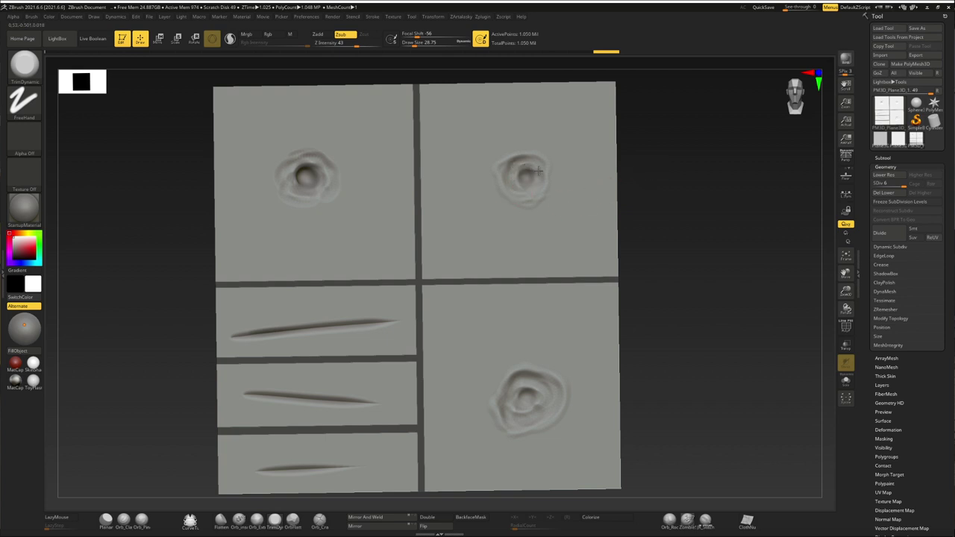
ctrl+right_drag(522, 186, 631, 221)
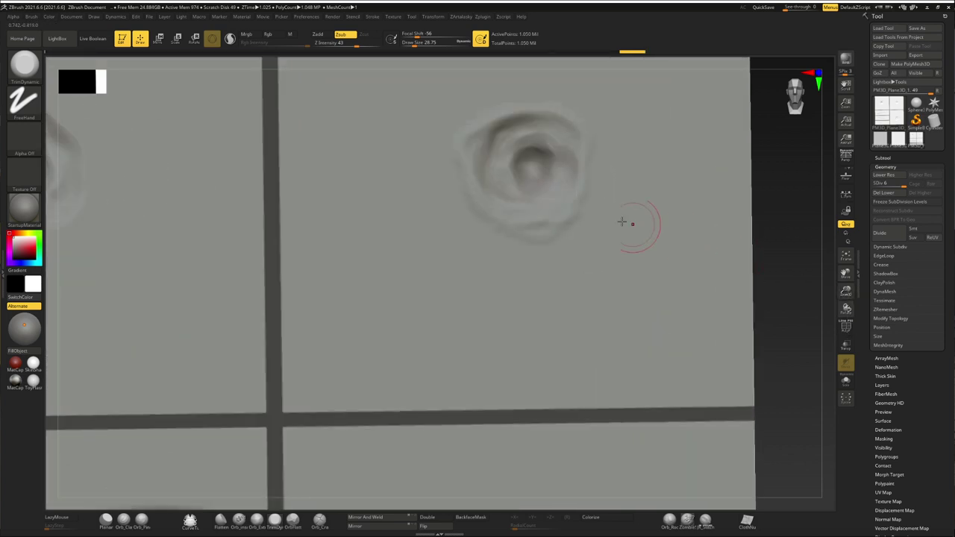
alt+right_drag(545, 139, 294, 179)
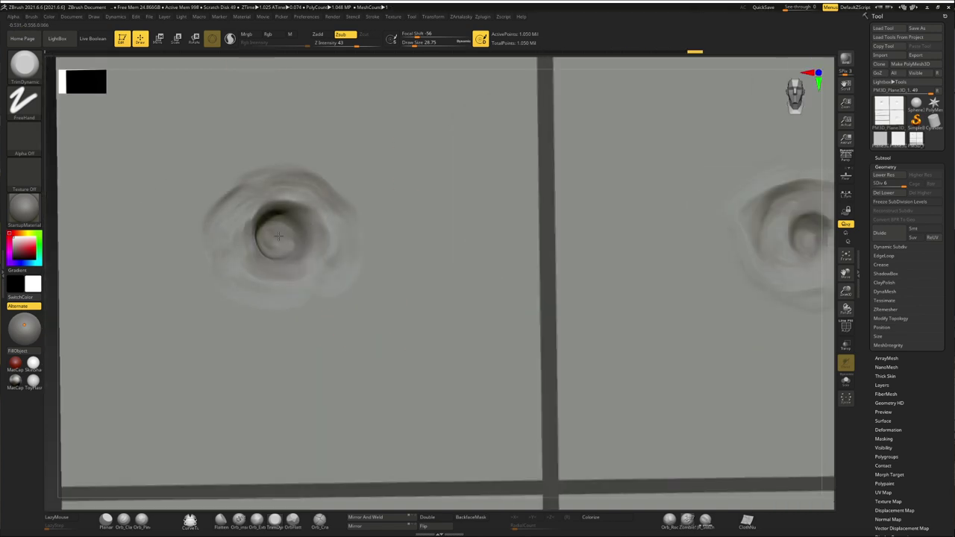
ctrl+right_drag(348, 337, 693, 245)
mouse_move(286, 197)
alt+right_down()
mouse_move(774, 340)
mouse_move(550, 271)
alt+right_up()
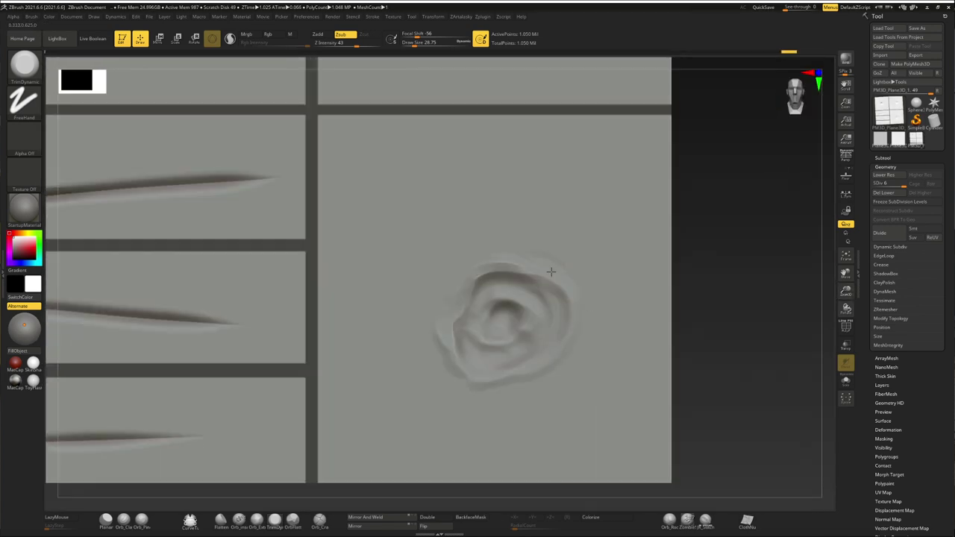
key(b)
key(r)
key(a)
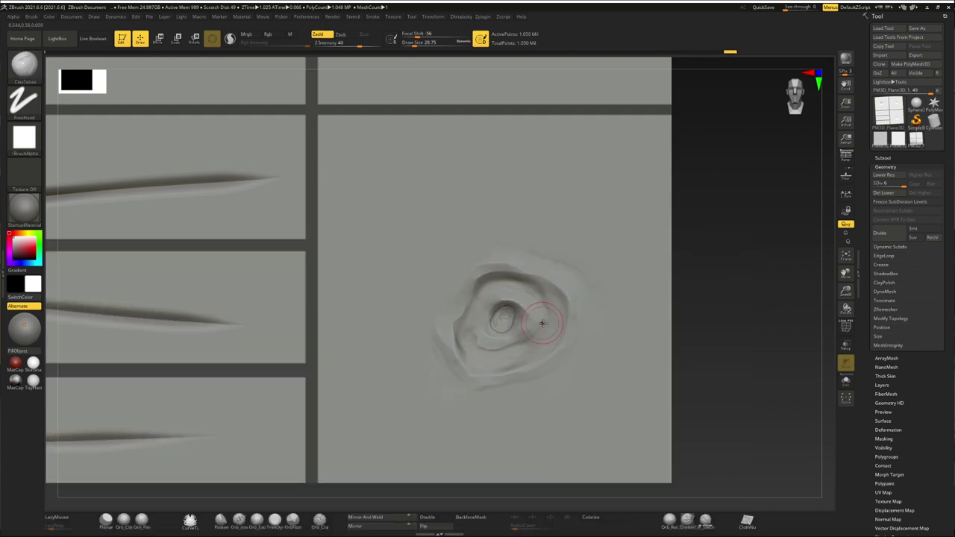
drag(500, 313, 545, 335)
mouse_move(515, 268)
mouse_down()
mouse_move(470, 377)
mouse_move(552, 302)
mouse_up()
drag(481, 287, 533, 306)
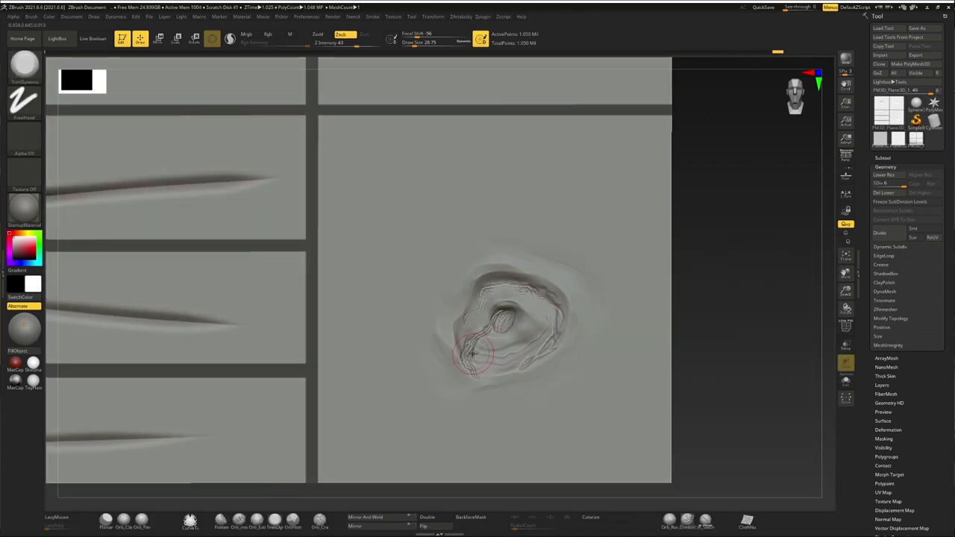
drag(488, 335, 458, 373)
Step: Deepen and lengthen the grooves in the middle and bottom strips
key(f)
alt+drag(714, 251, 503, 360)
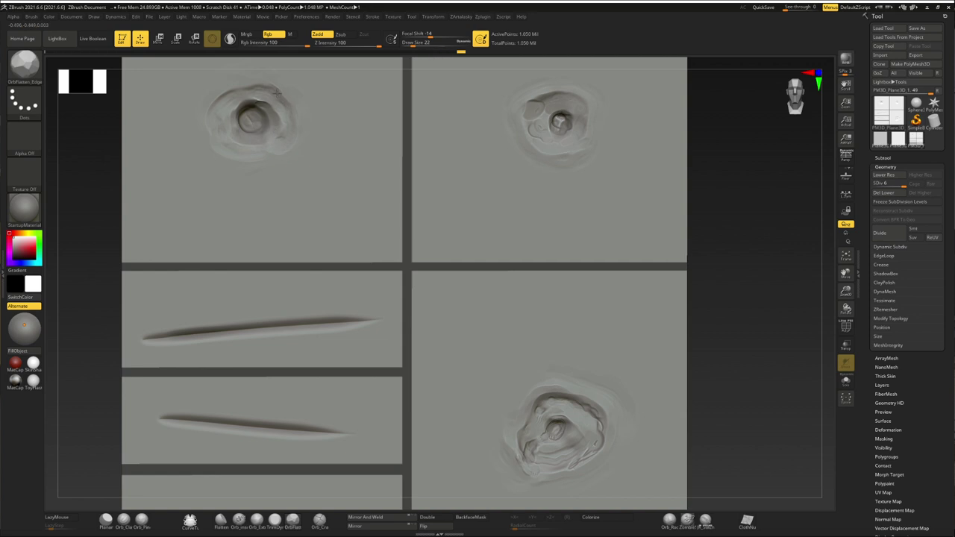
drag(335, 361, 149, 340)
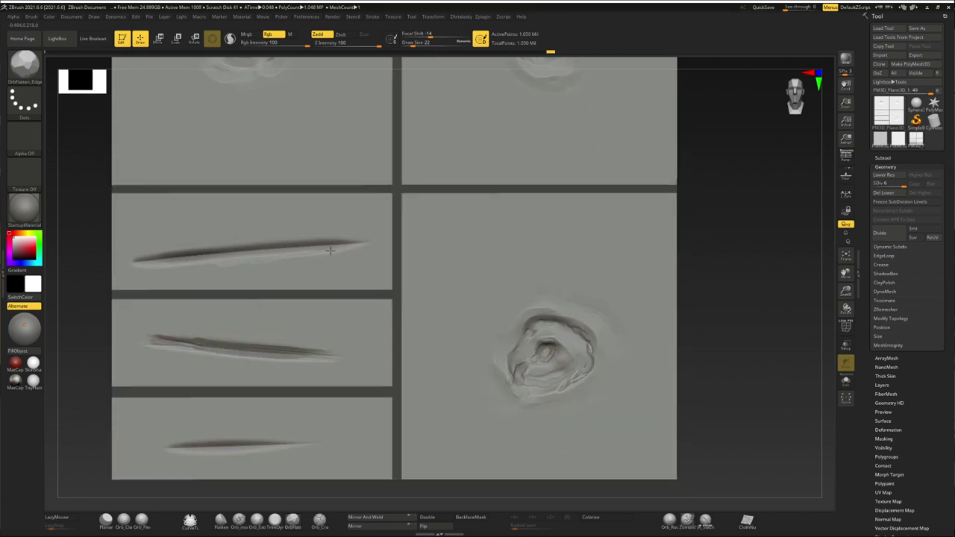
drag(171, 446, 291, 441)
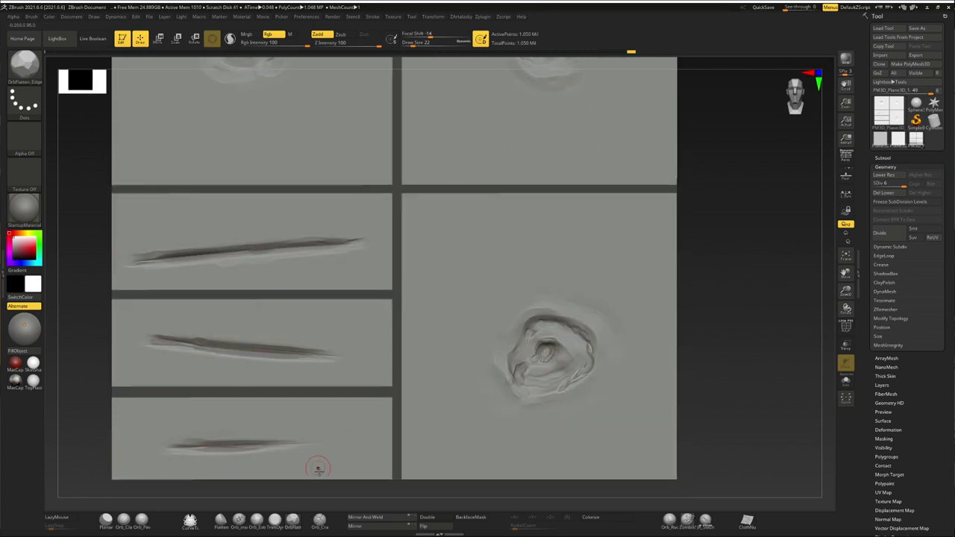
drag(153, 448, 335, 441)
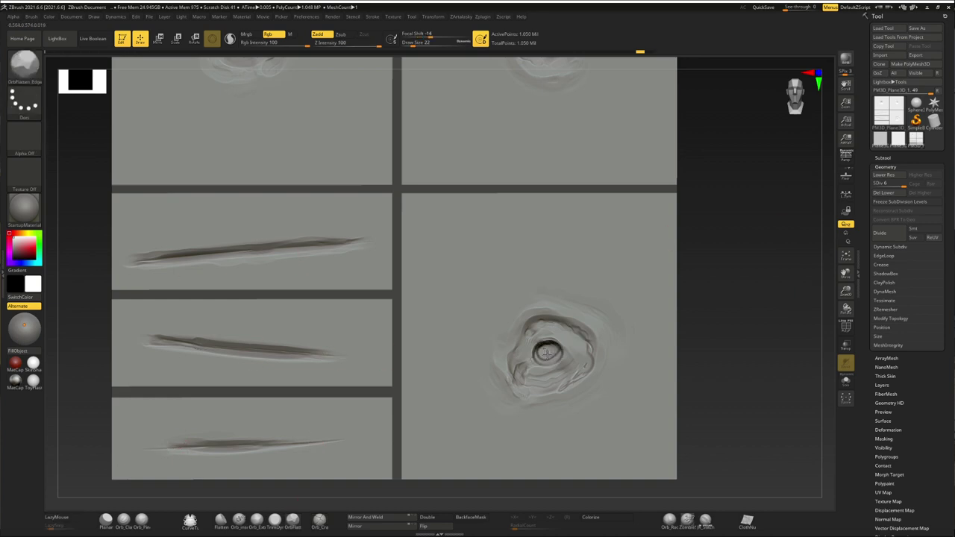
mouse_move(546, 354)
right_down()
mouse_move(735, 313)
mouse_move(607, 331)
mouse_move(730, 269)
mouse_move(552, 159)
right_up()
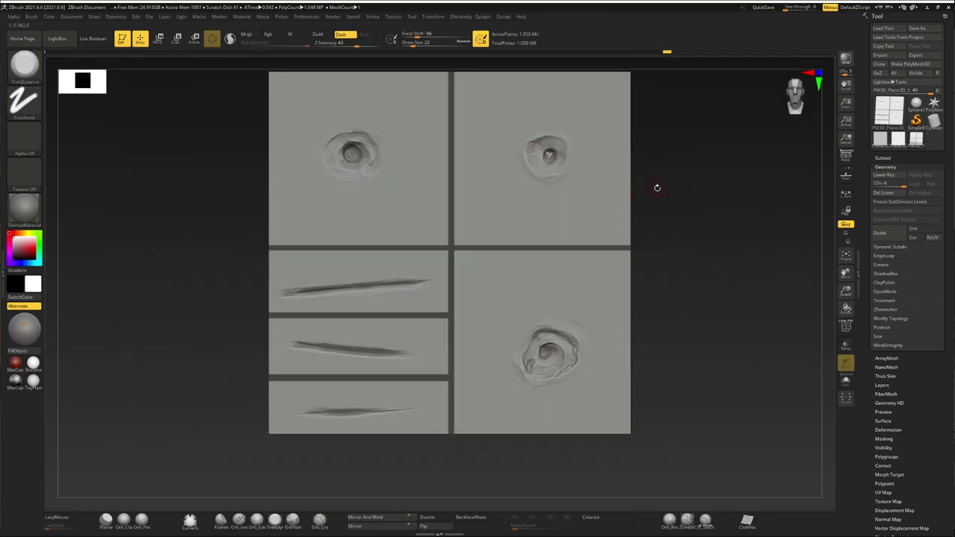
Step: Export the sculpted multi-panel plane as PM3D_Plane3D_1.obj
drag(845, 273, 809, 295)
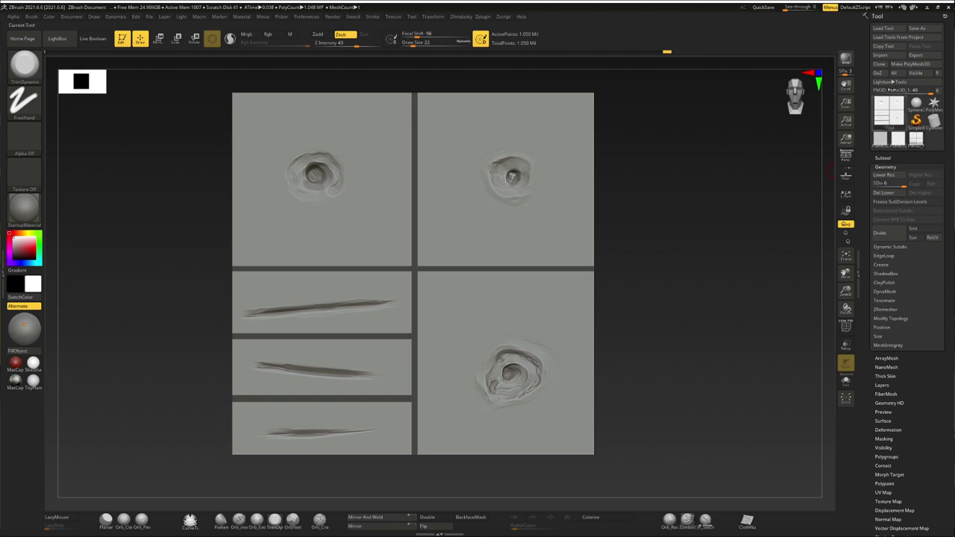
click(915, 56)
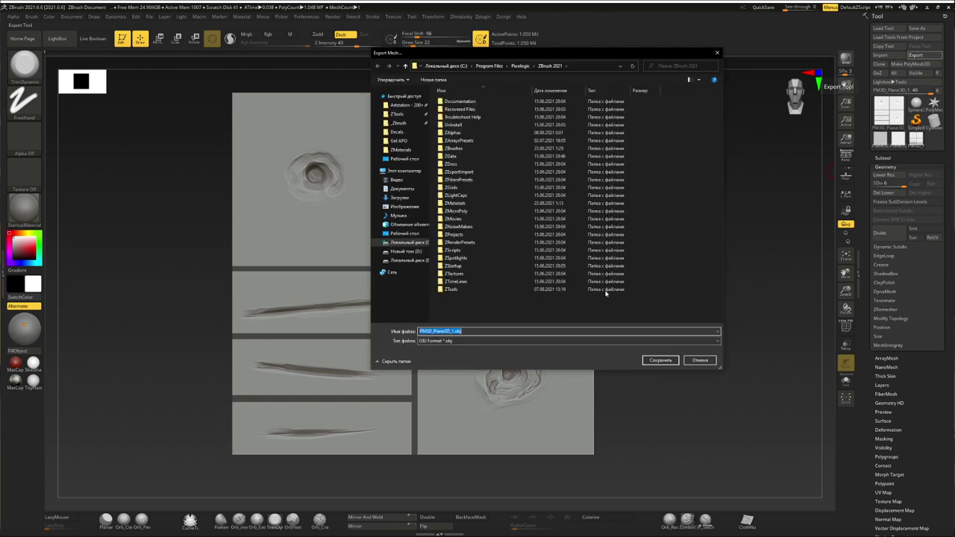
click(669, 359)
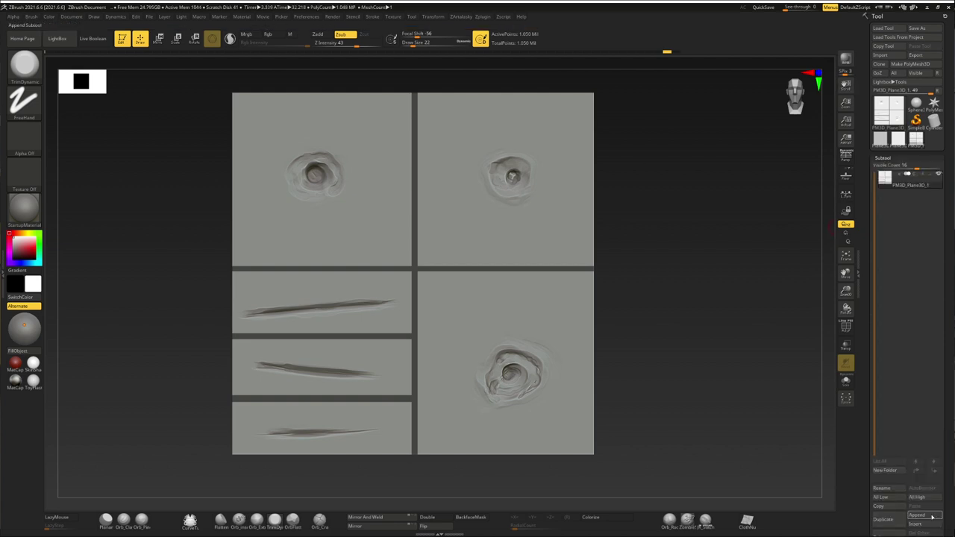
Step: Append the circle-stroke plane as a second subtool and check its polygon wireframe
key(t)
key(t)
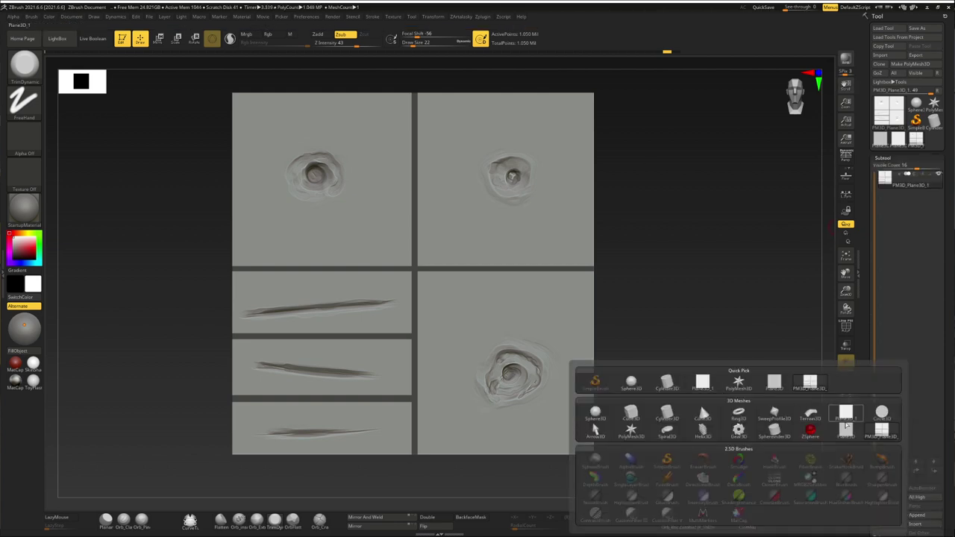
click(846, 422)
key(shift+f)
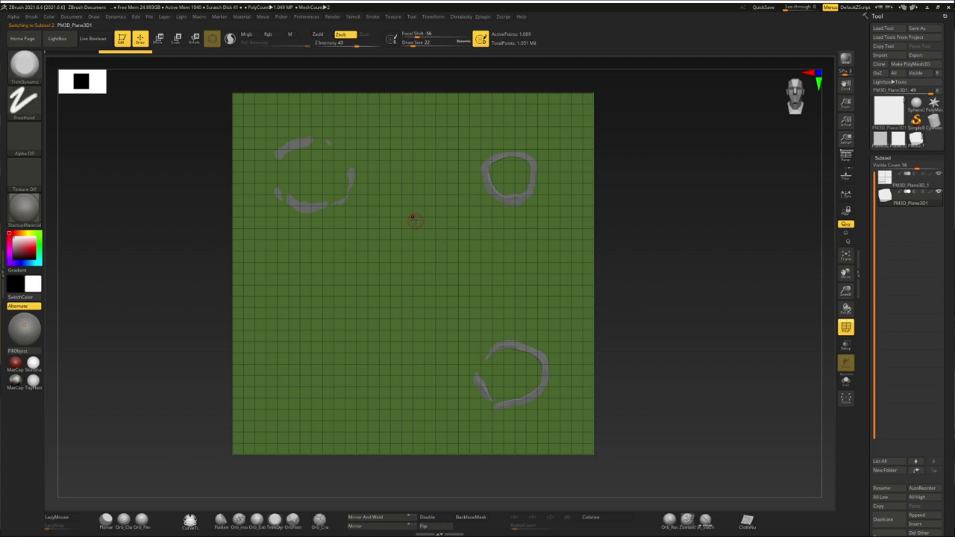
key(shift+f)
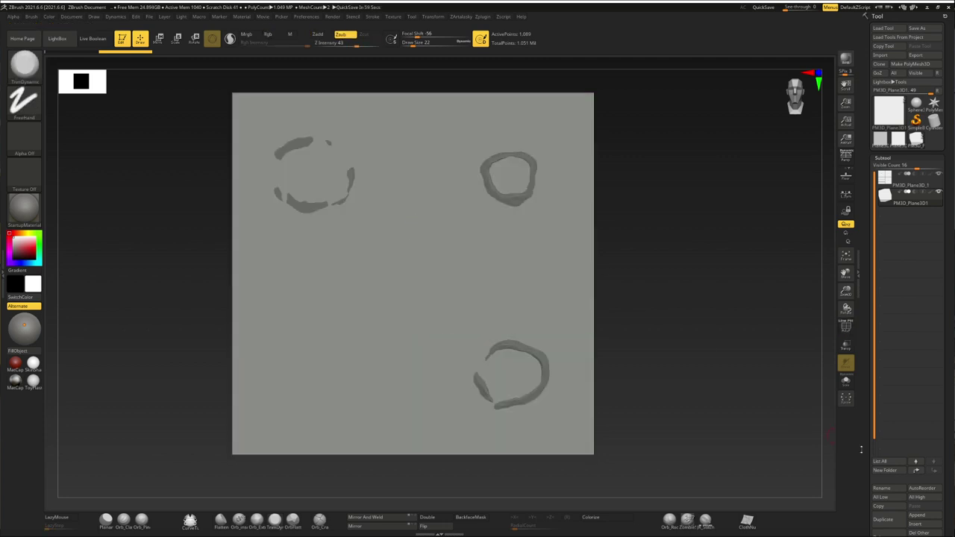
Step: Export the circle plane subtool as an OBJ into the Decals 2 folder and switch to Substance Painter
click(915, 55)
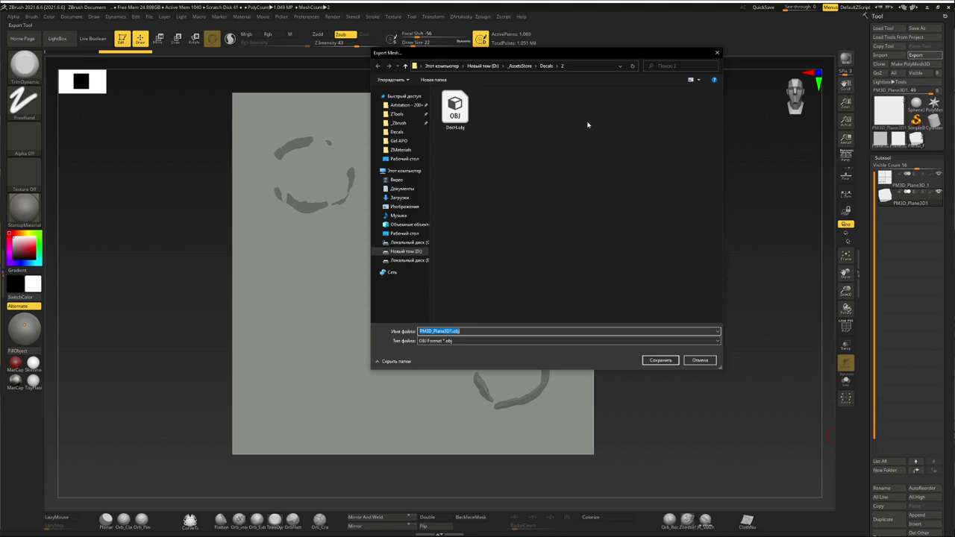
key(Return)
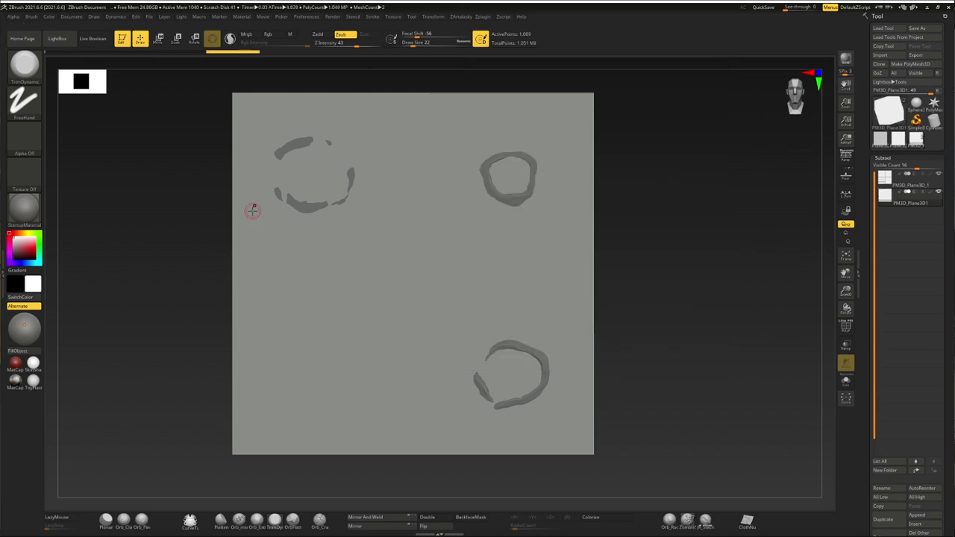
key(super)
Step: Start a new project from the plane OBJ in Decals/2 with Auto-unwrap unchecked
click(16, 33)
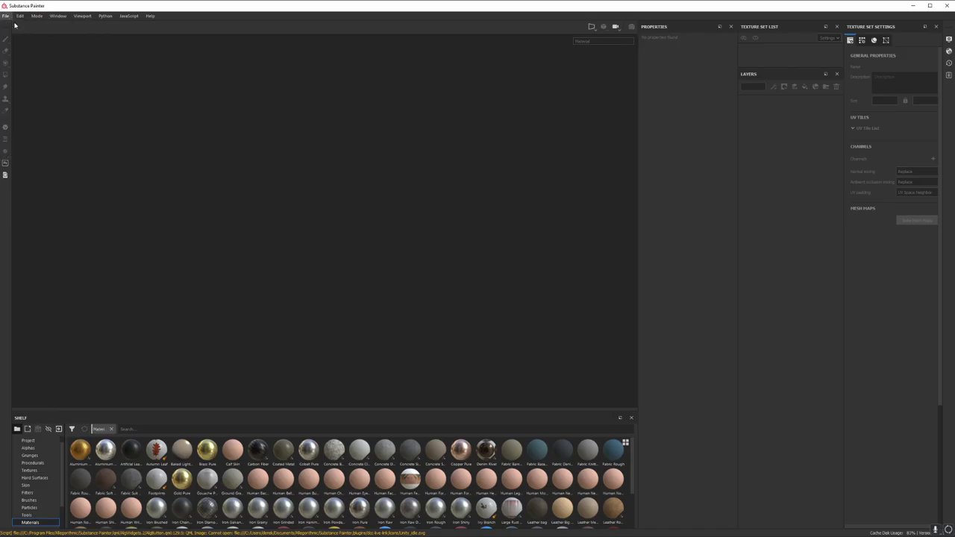
click(543, 189)
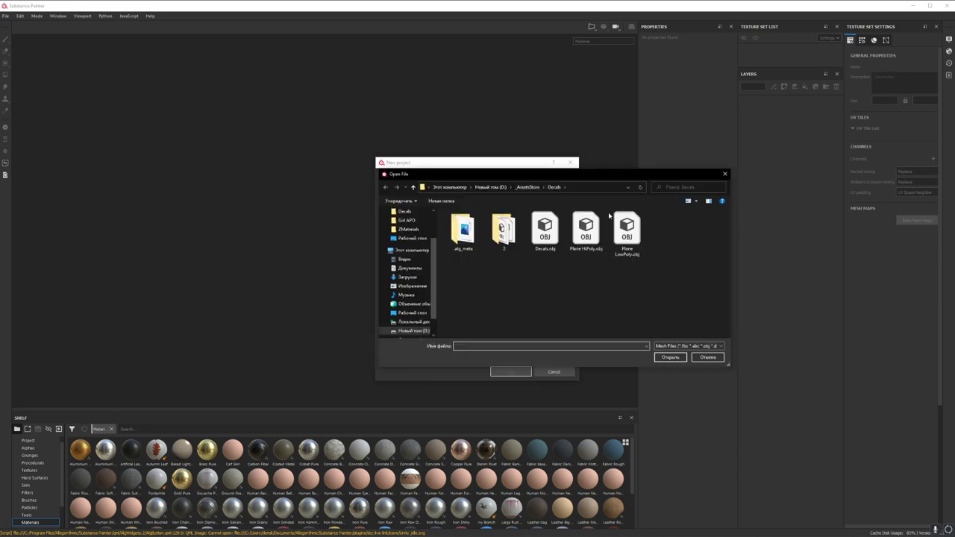
double_click(502, 231)
double_click(520, 233)
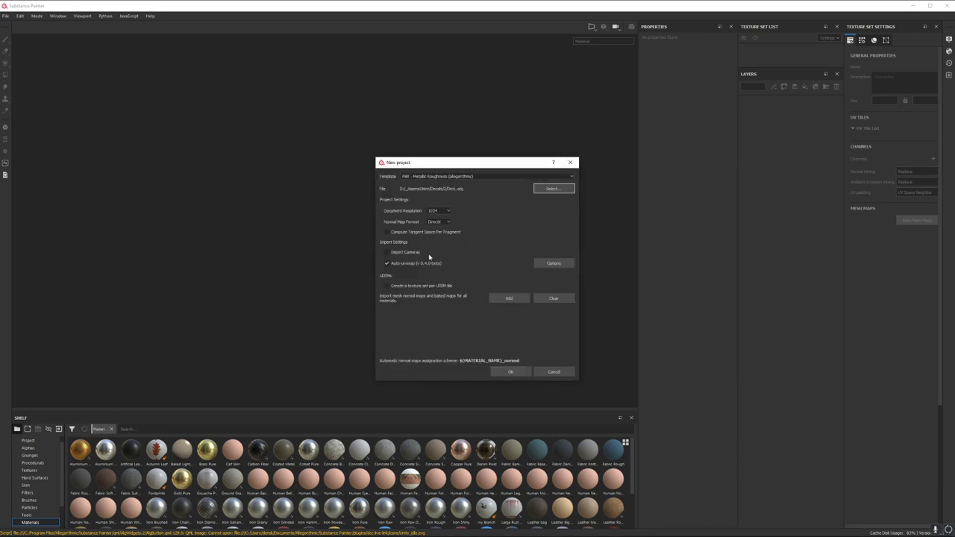
click(385, 263)
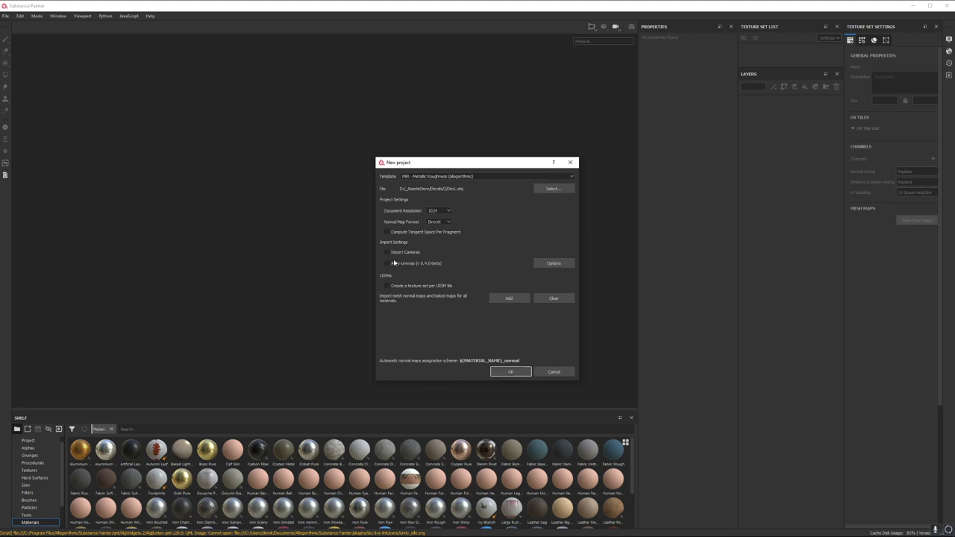
Step: Create the project and bake only a Normal map from the DecM.obj high-poly mesh
click(506, 371)
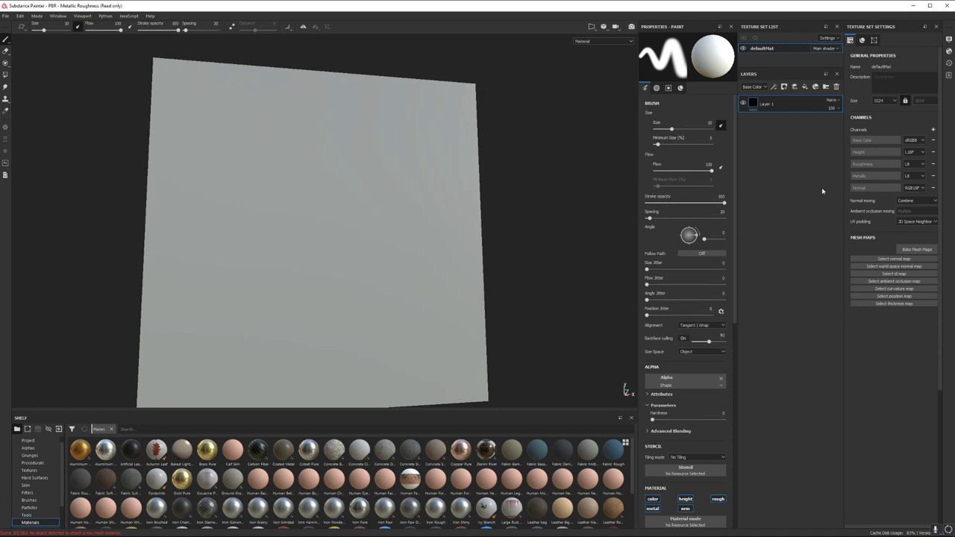
click(905, 250)
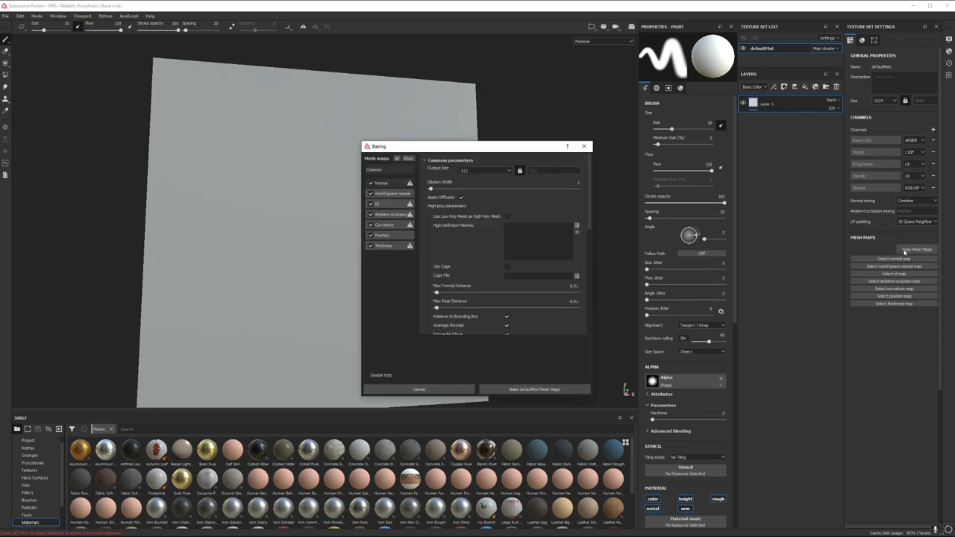
click(578, 226)
double_click(448, 215)
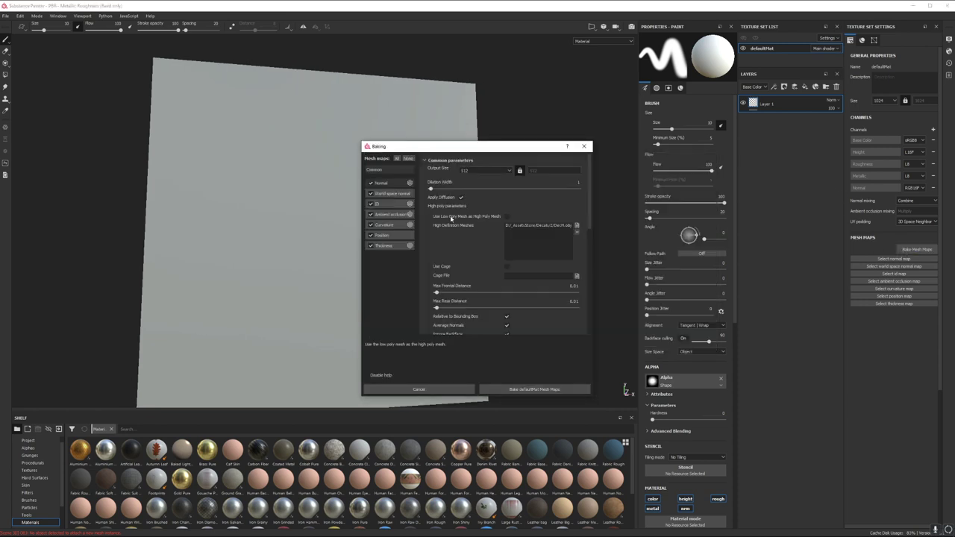
click(407, 158)
click(534, 388)
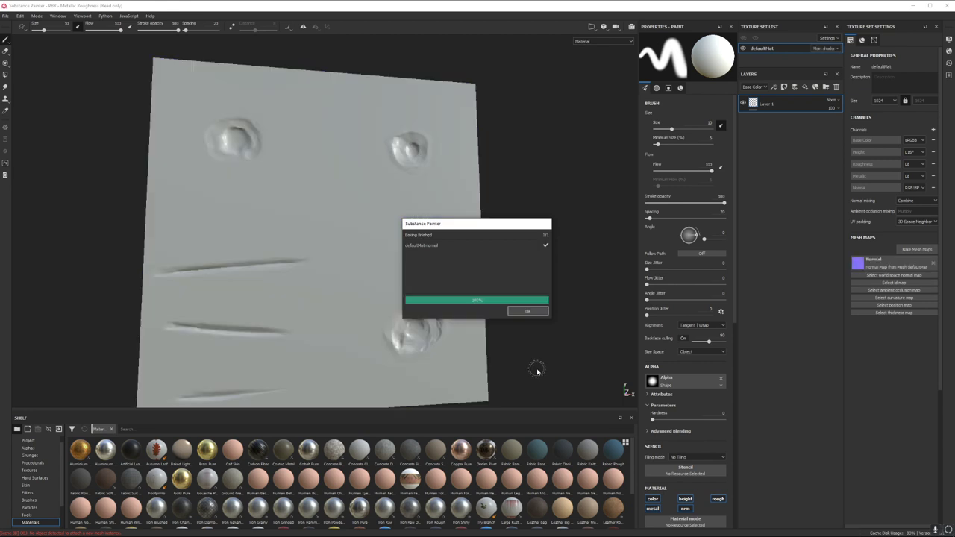
click(527, 311)
Step: Orbit to inspect the baked dents and compare against the multi-panel plane subtool in ZBrush
mouse_move(522, 303)
alt+mouse_down()
mouse_move(546, 278)
mouse_move(585, 331)
alt+mouse_up()
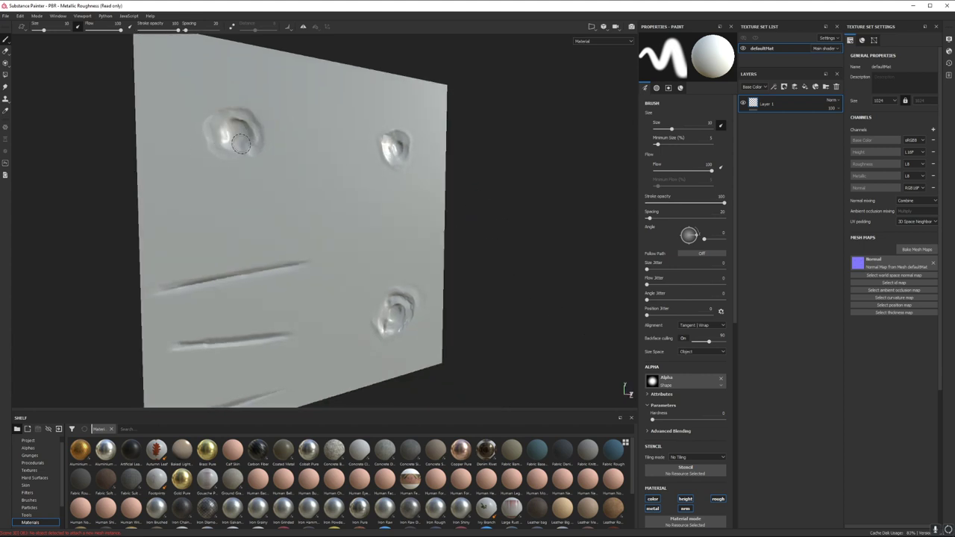
mouse_move(502, 149)
alt+mouse_down()
mouse_move(537, 153)
mouse_move(537, 165)
mouse_move(505, 158)
alt+mouse_up()
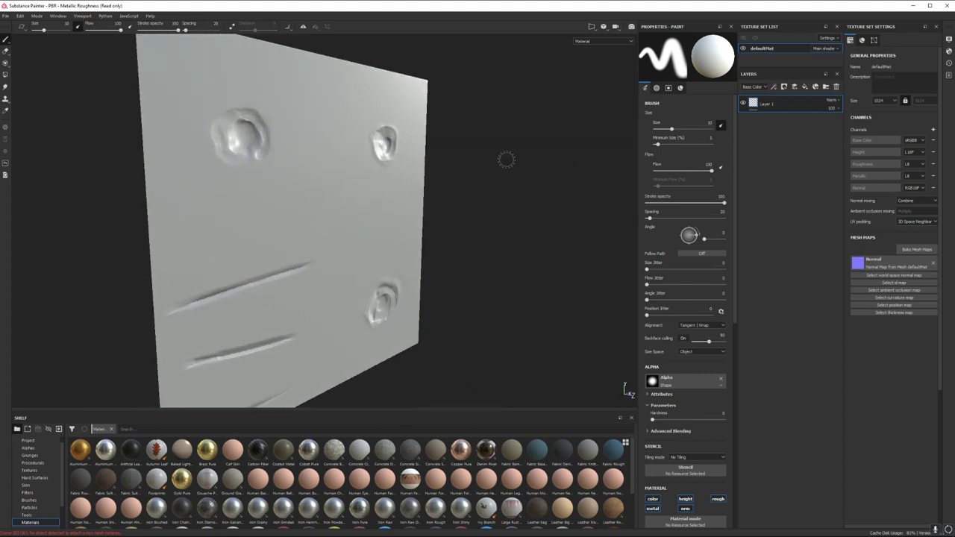
key(alt+Tab)
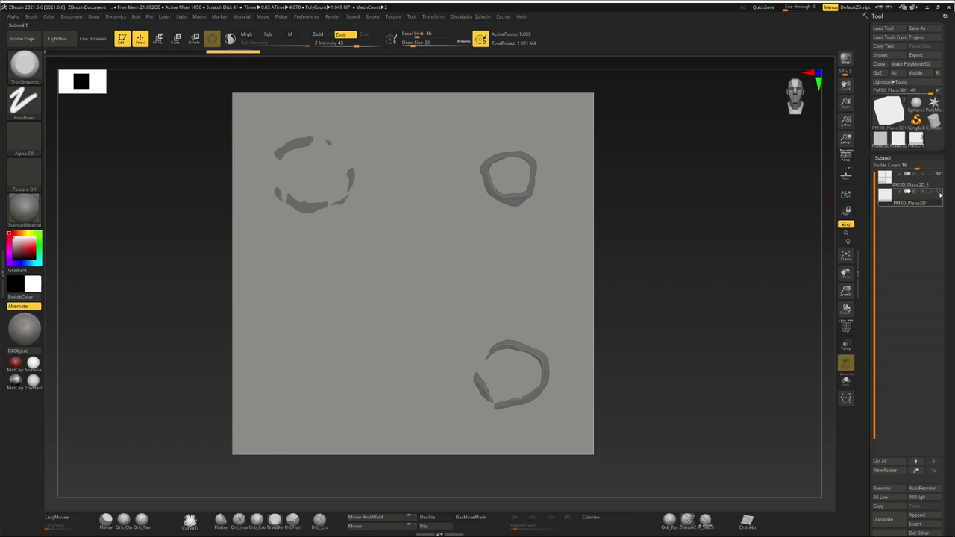
click(928, 184)
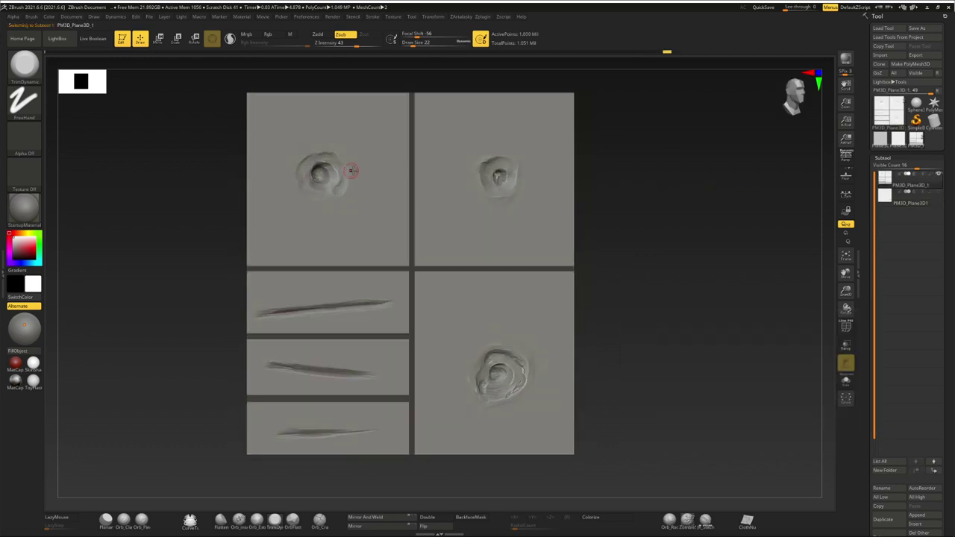
key(alt+Tab)
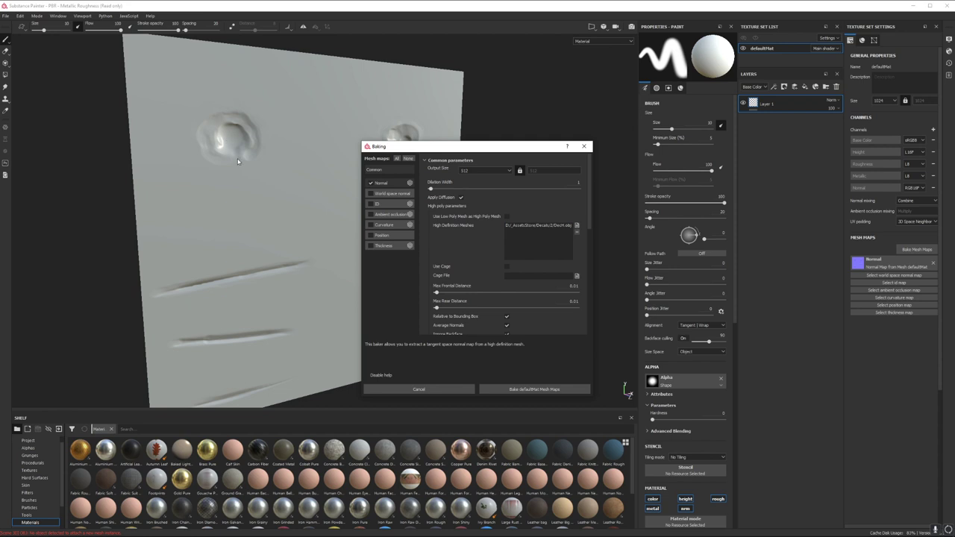
Step: Bake all seven mesh maps at 1024 output size with max rear distance 0.055
click(438, 308)
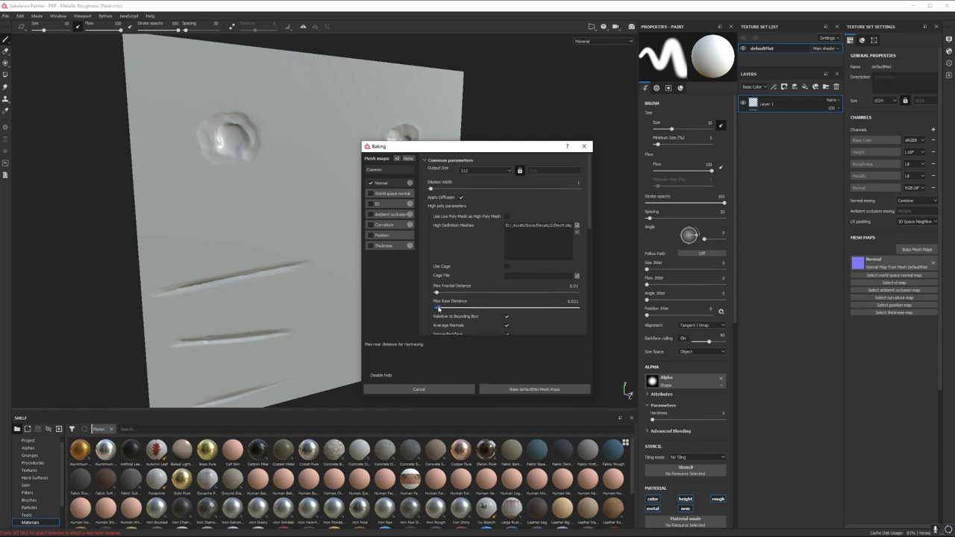
key(Escape)
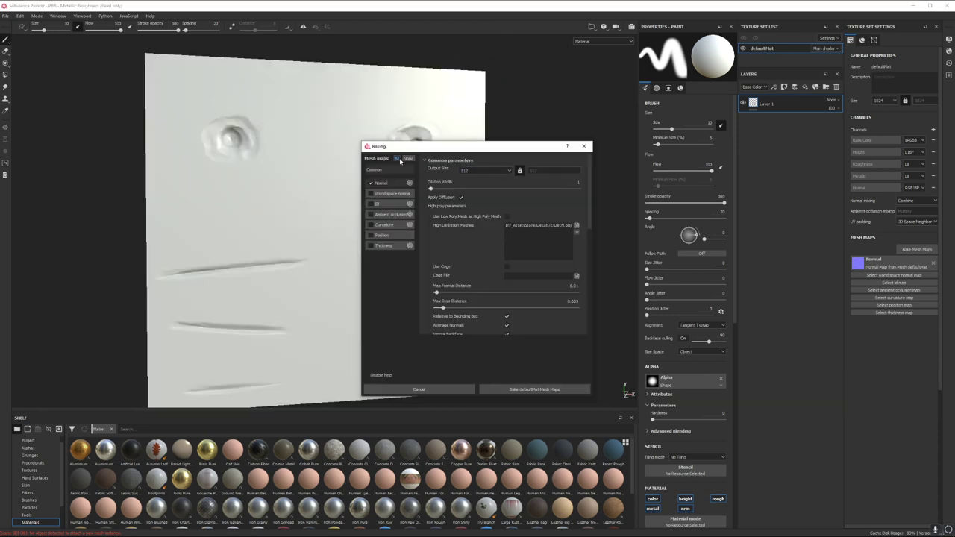
click(399, 158)
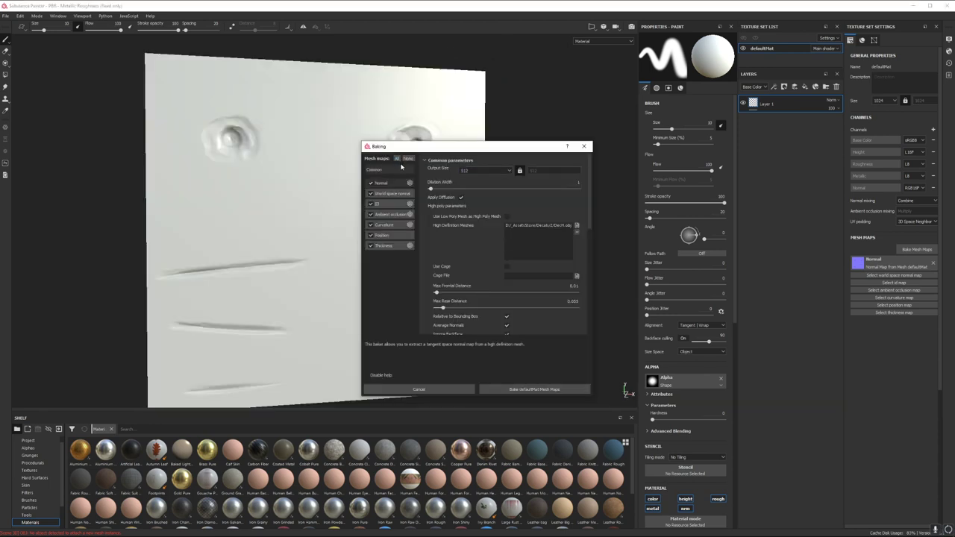
click(487, 170)
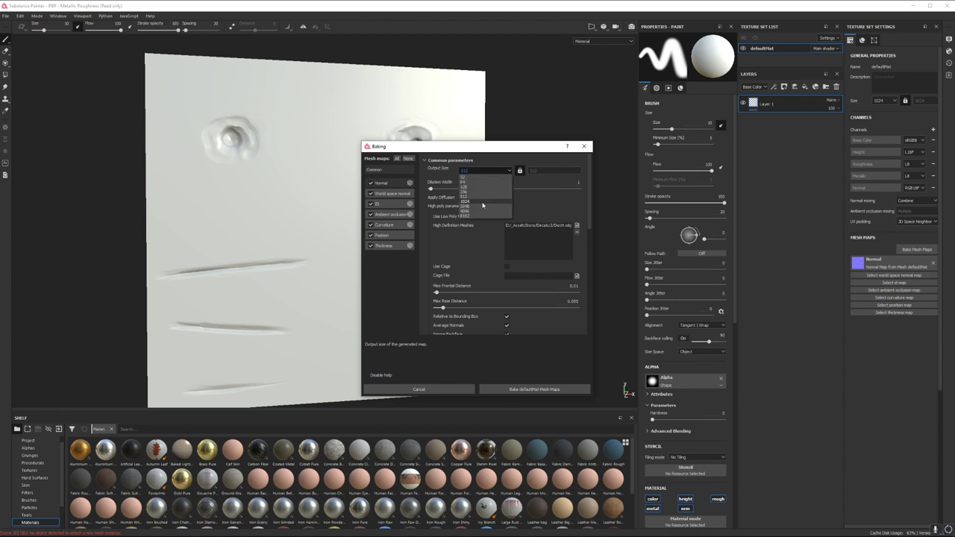
click(482, 201)
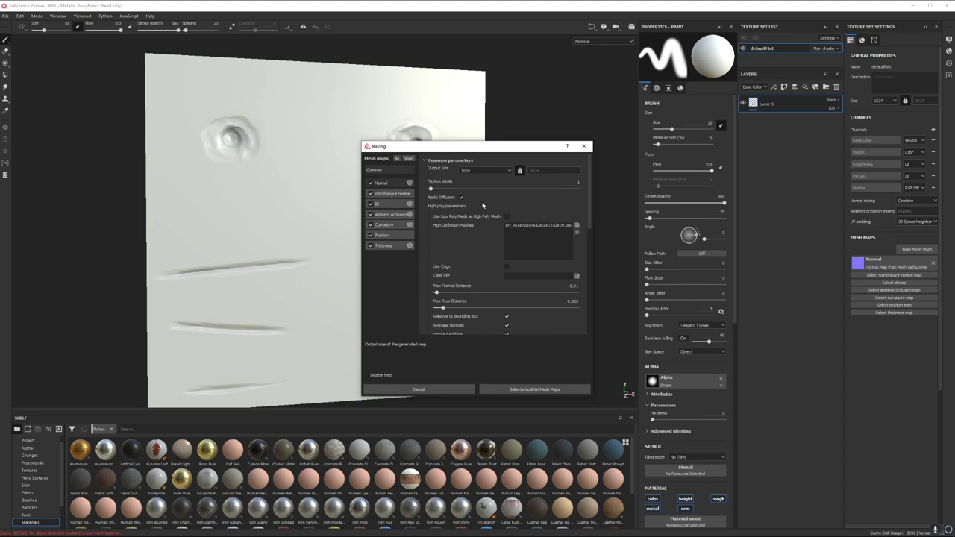
click(544, 390)
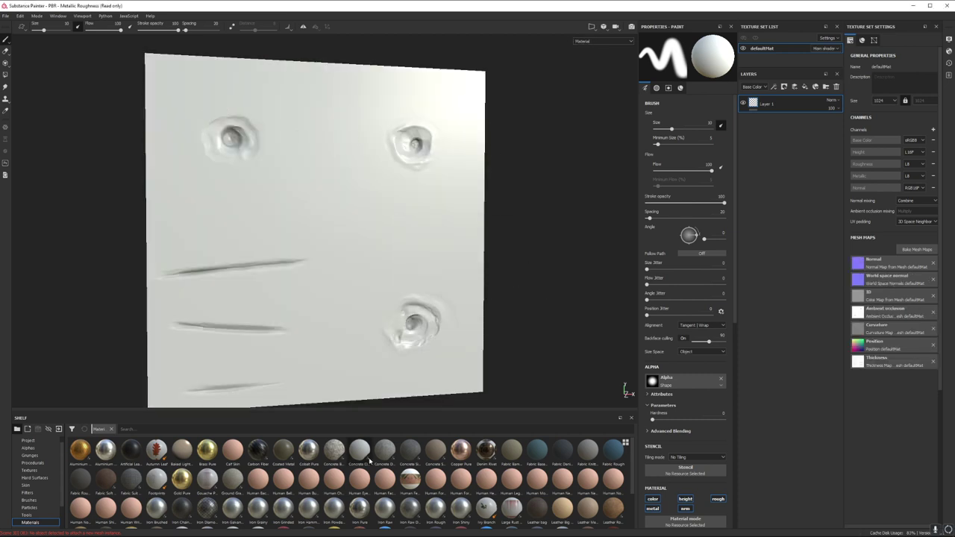
Step: Apply Concrete Dusty and the Dirt smart material to the plane at 2048 texture resolution
drag(386, 453, 755, 155)
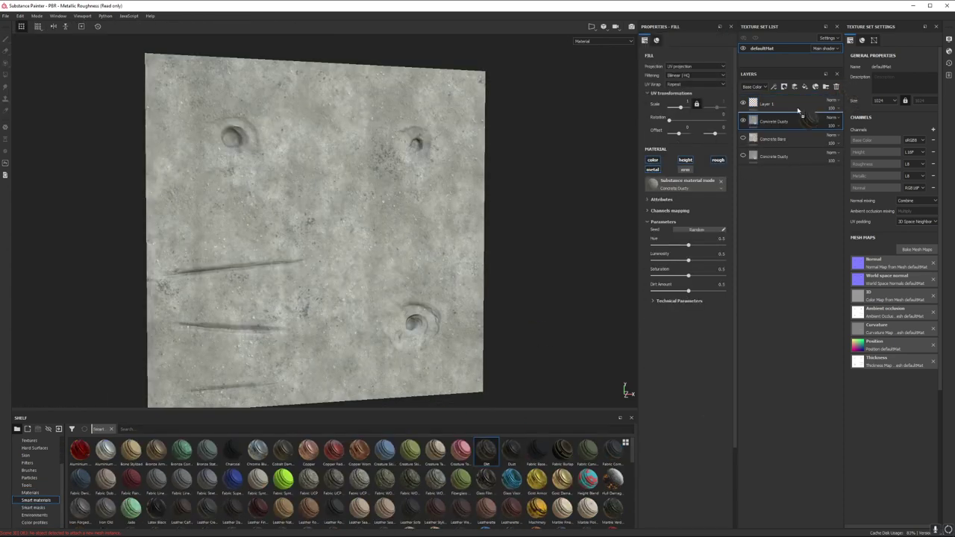
drag(842, 92, 797, 110)
click(884, 100)
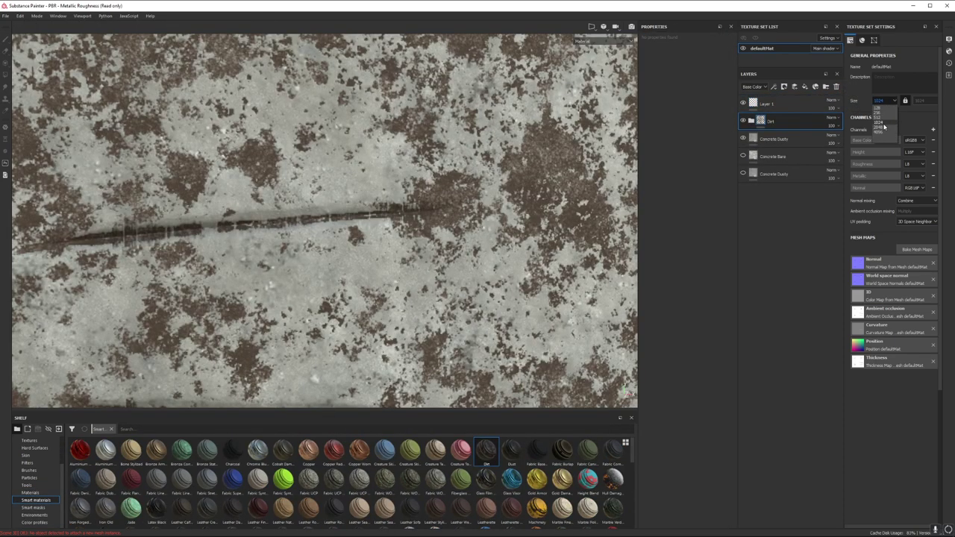
click(883, 129)
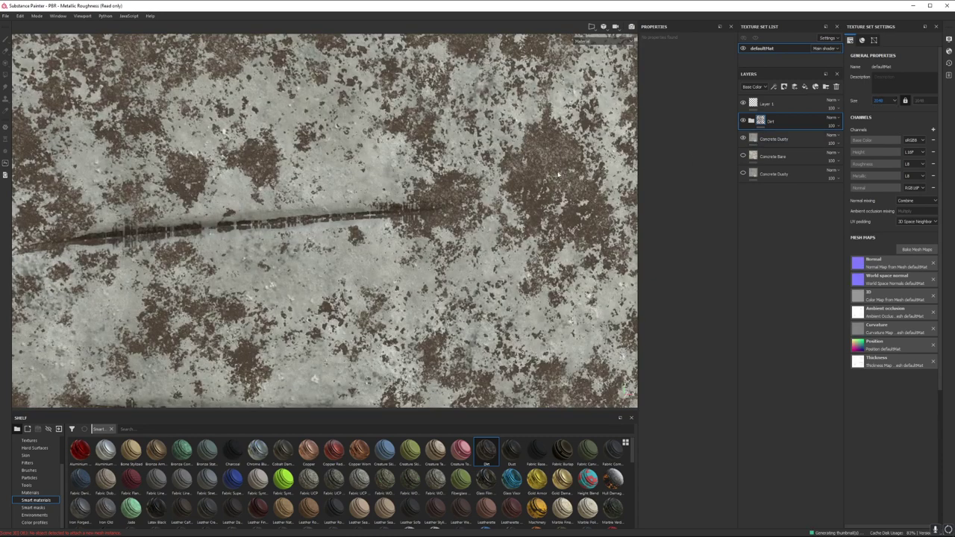
Step: Lower the Dirt Base mask's Global Balance and Contrast so only sparse dirt specks remain
click(751, 121)
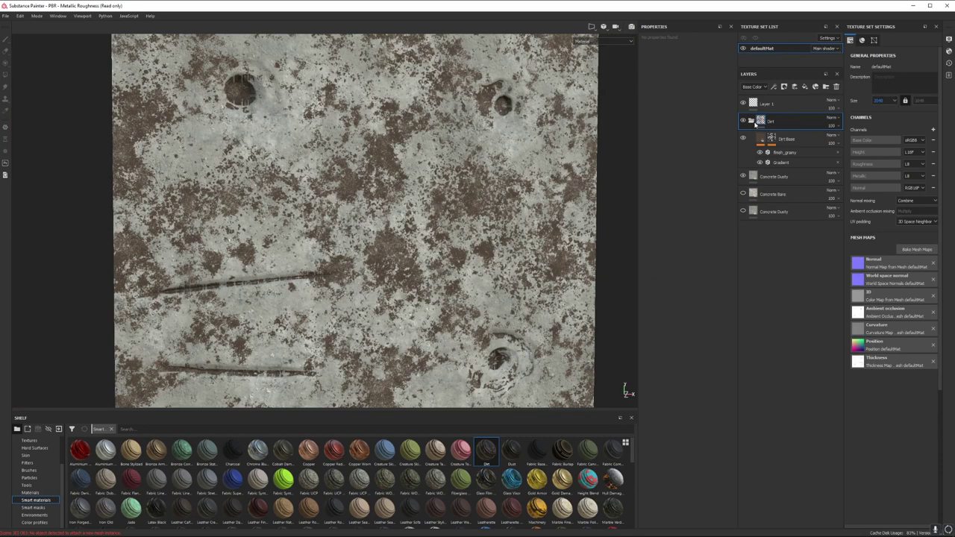
click(773, 138)
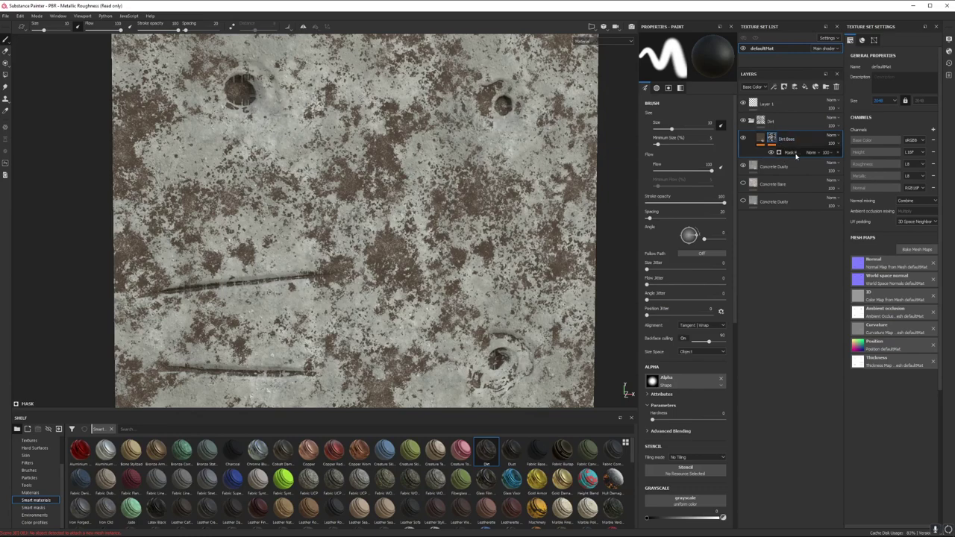
click(790, 152)
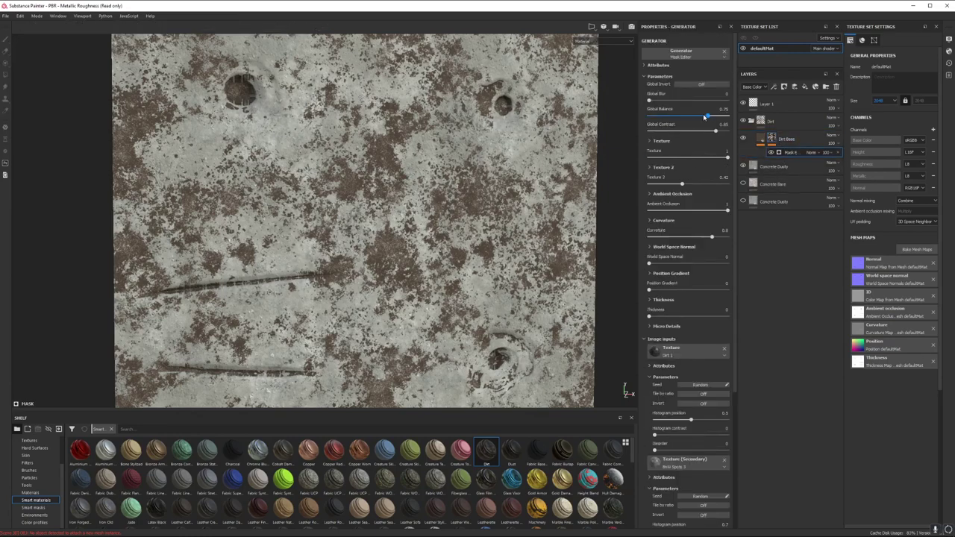
drag(704, 117, 670, 130)
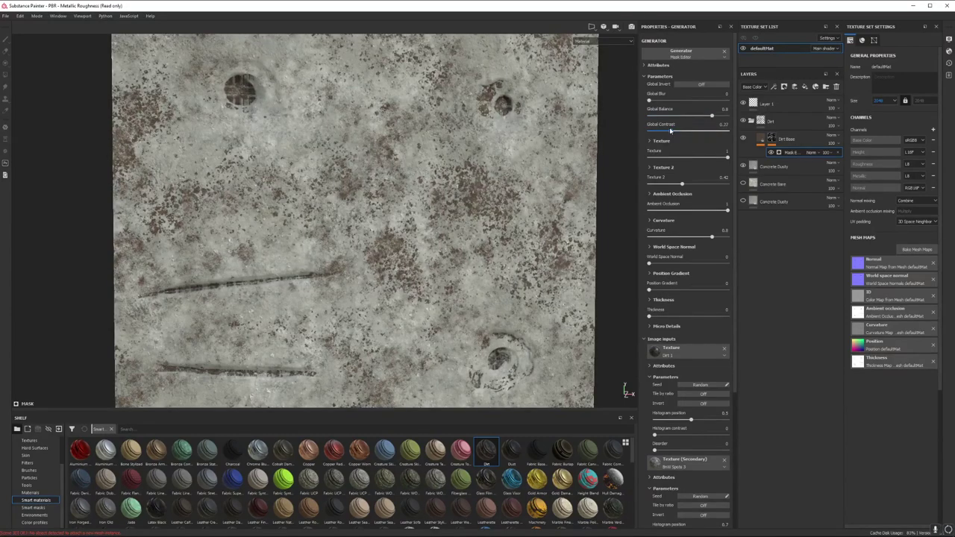
click(751, 120)
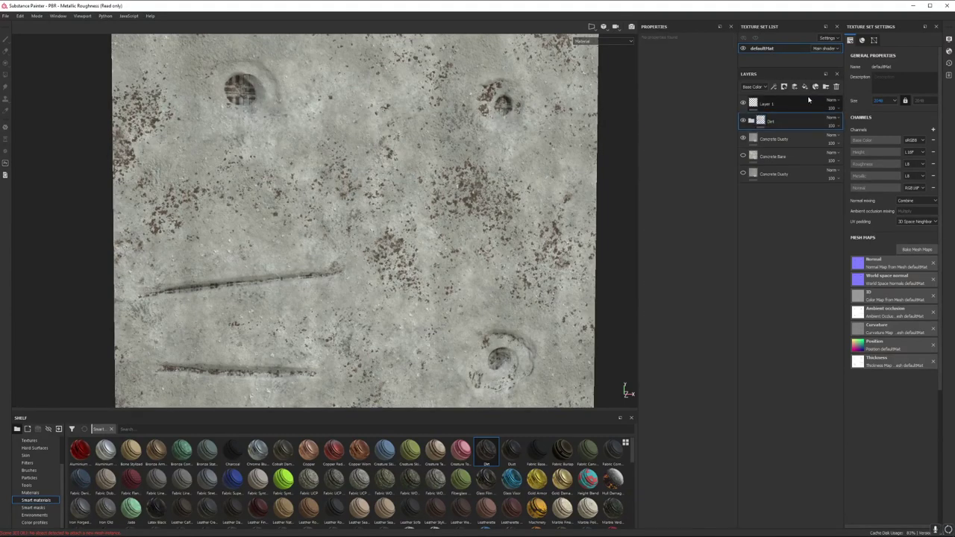
Step: Add a colour-only fill layer with metallic, normal, roughness and height off and near-black base colour
click(804, 87)
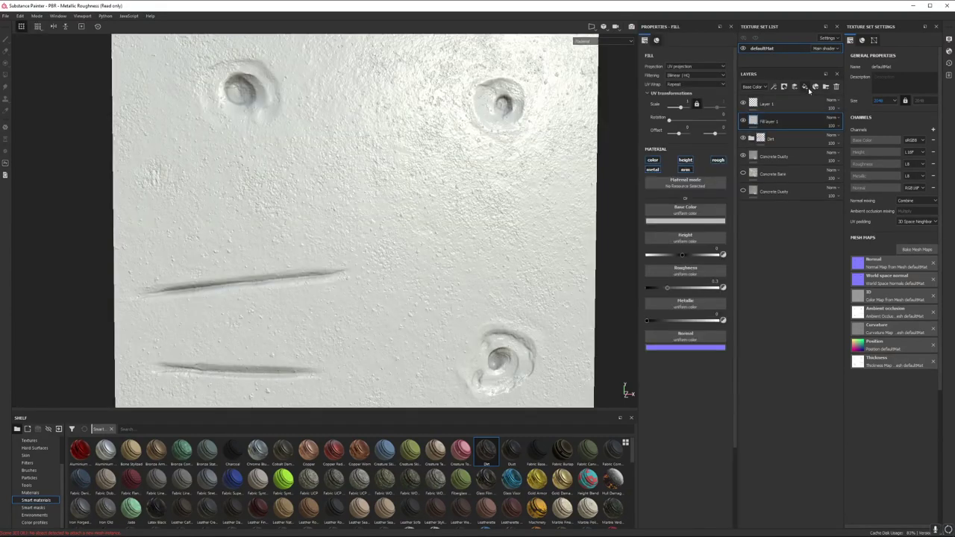
click(653, 170)
click(684, 170)
click(717, 161)
click(685, 160)
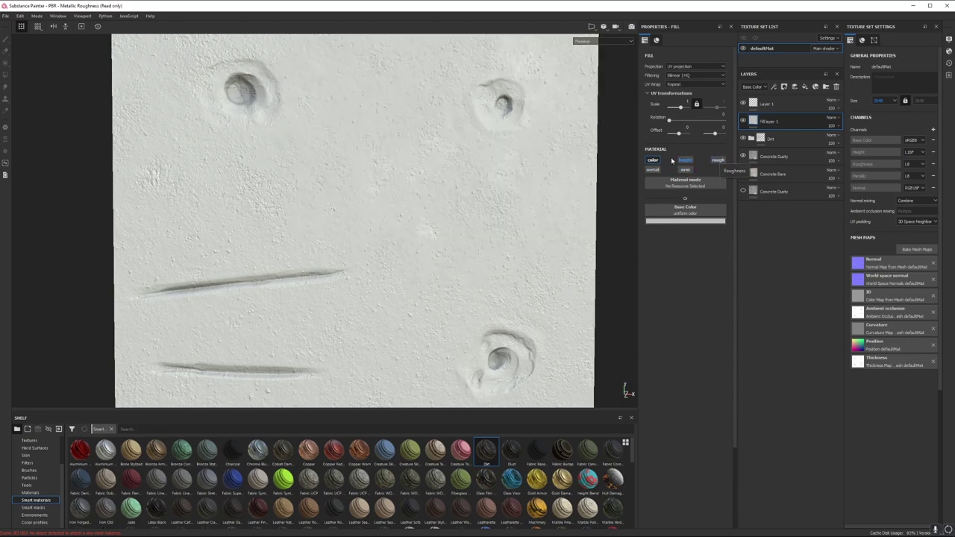
click(686, 221)
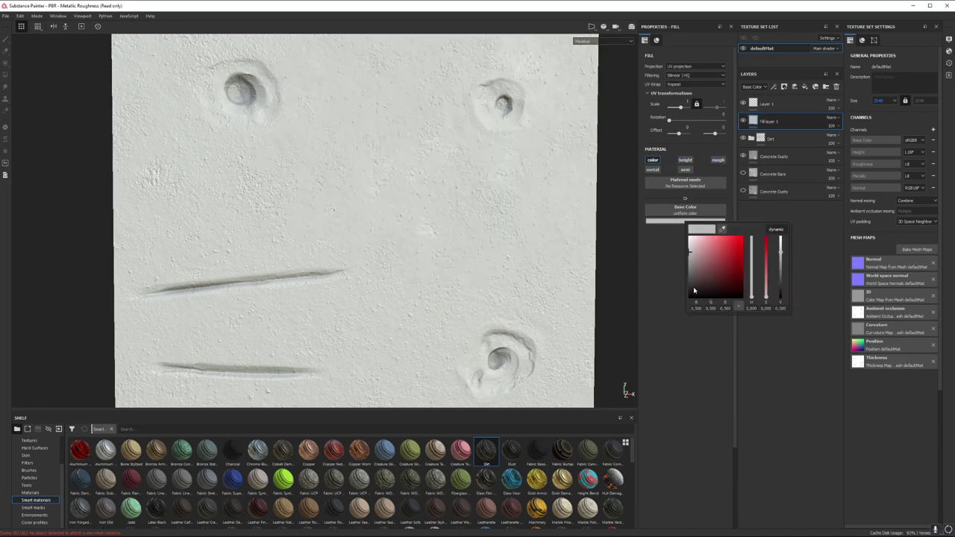
drag(694, 290, 696, 291)
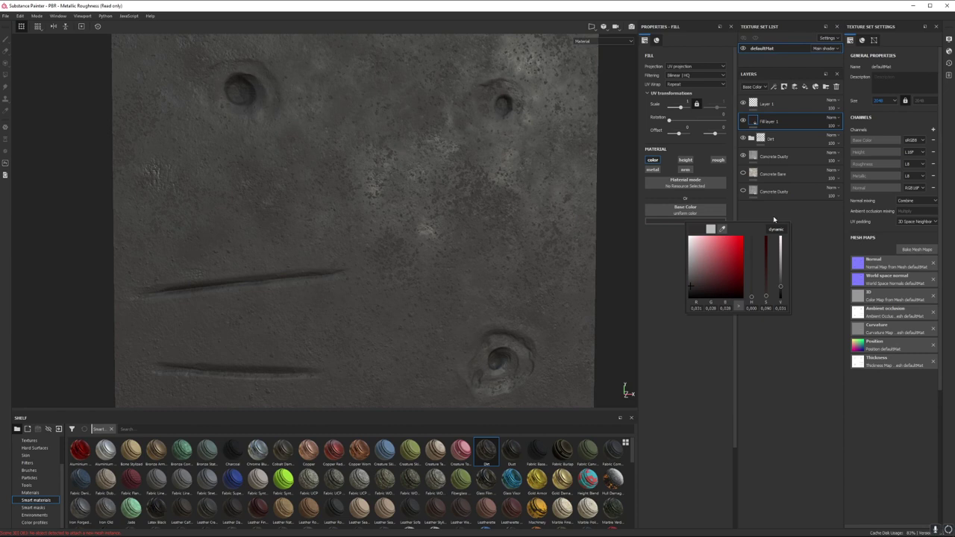
click(790, 123)
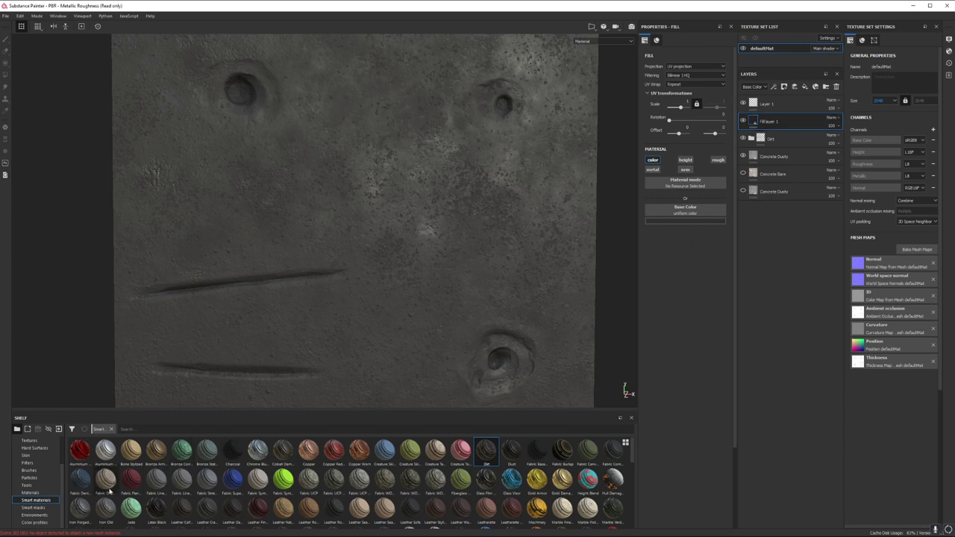
Step: Mask Fill layer 1 with the Occlusion Strong smart mask, then add Fill layer 2
click(44, 507)
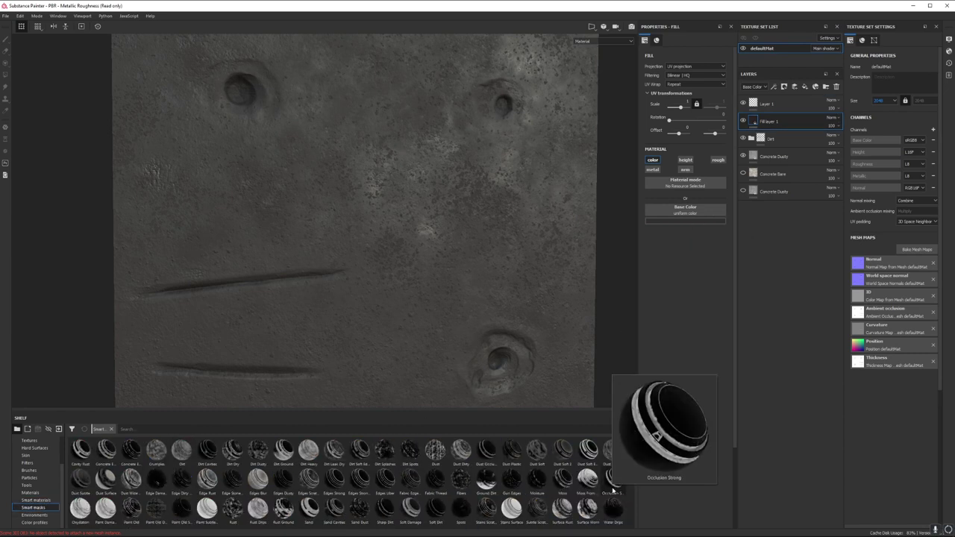
drag(613, 481, 778, 119)
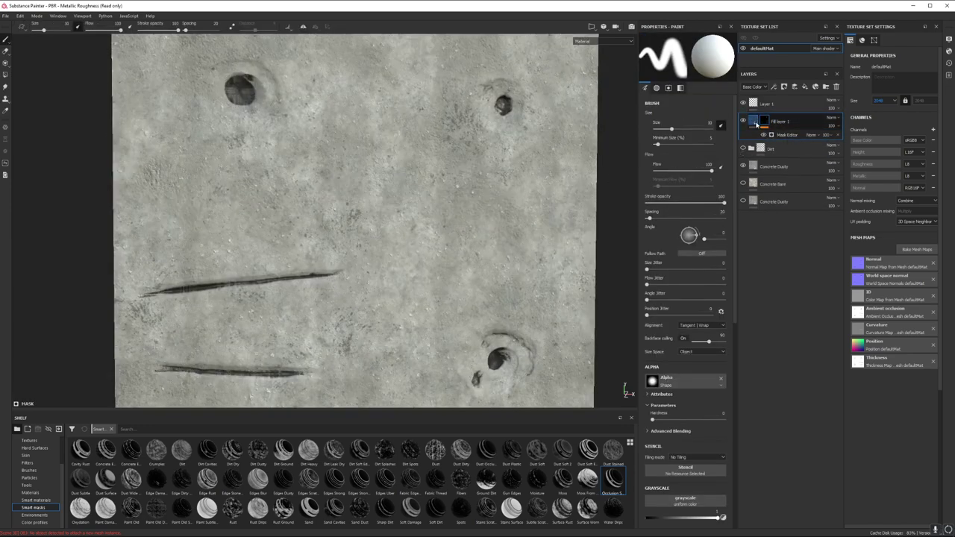
click(805, 88)
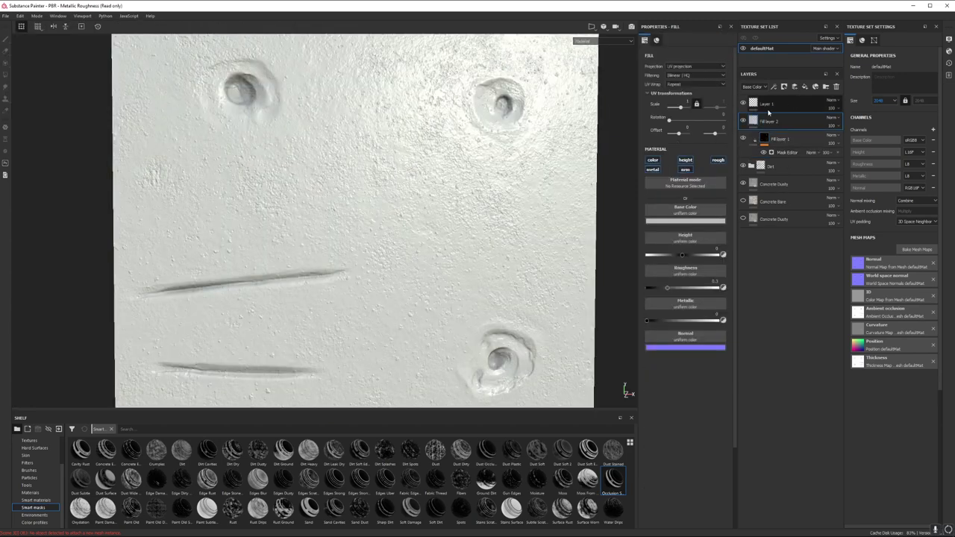
Step: Switch off metallic, normal, roughness and height on Fill layer 2
click(652, 169)
click(684, 170)
click(718, 159)
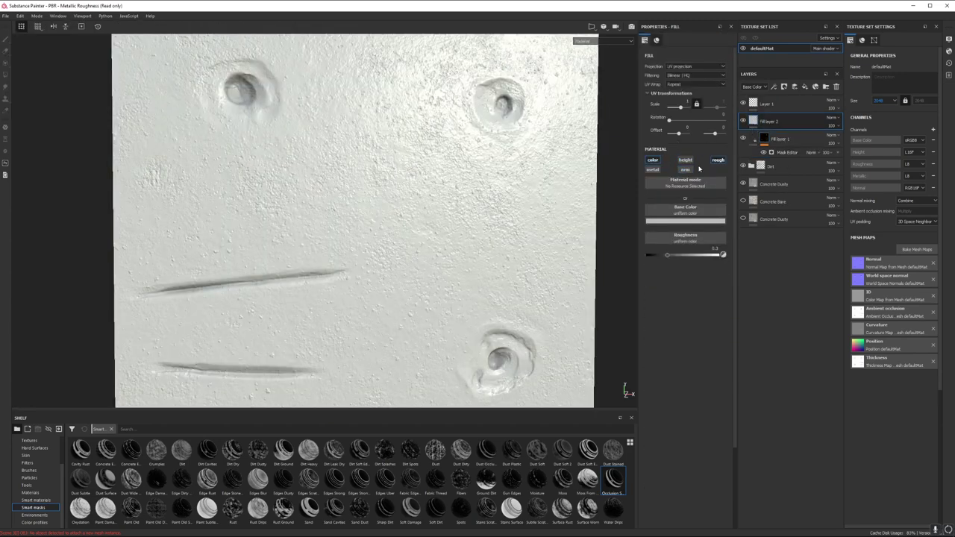
click(684, 159)
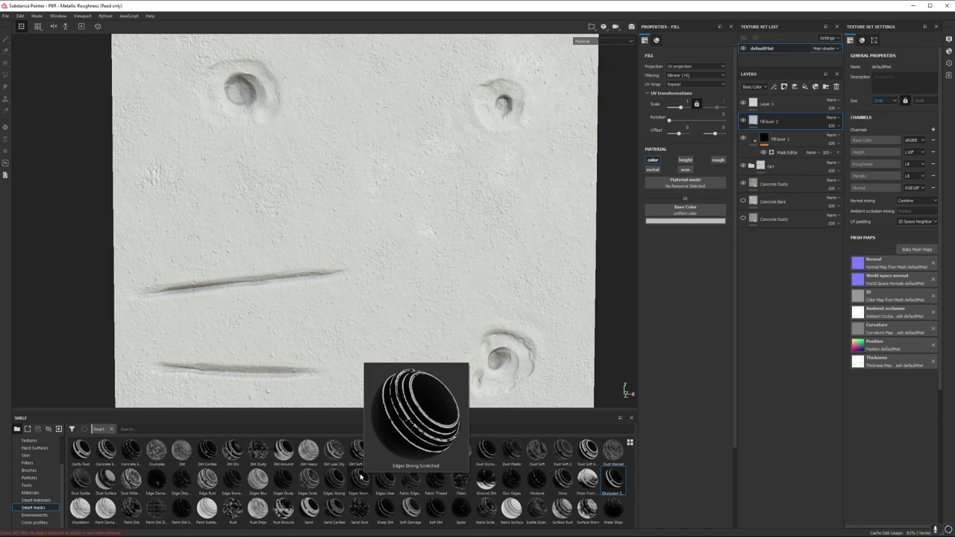
Step: Mask Fill layer 2 with Edges Strong Scratched at opacity 57, then add Fill layer 3
drag(359, 485, 440, 70)
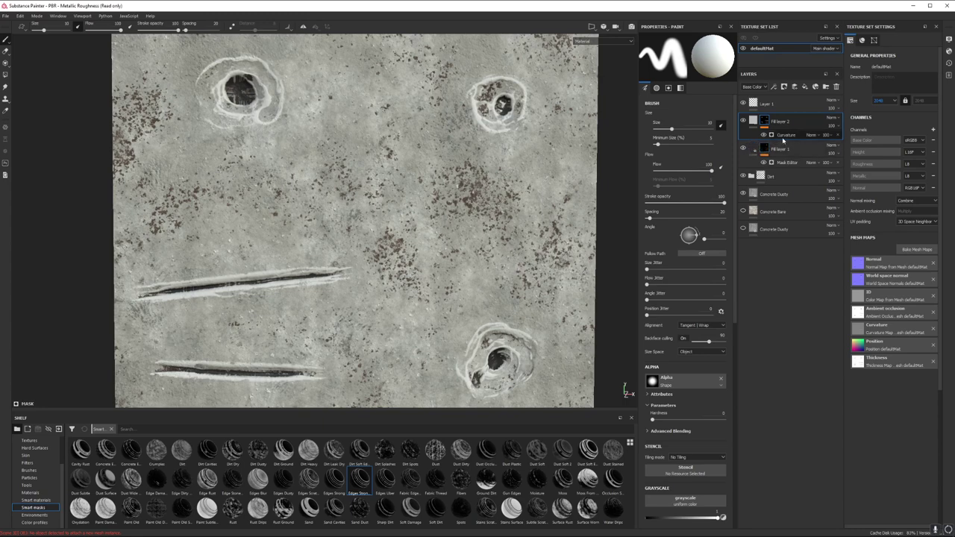
drag(823, 135, 840, 142)
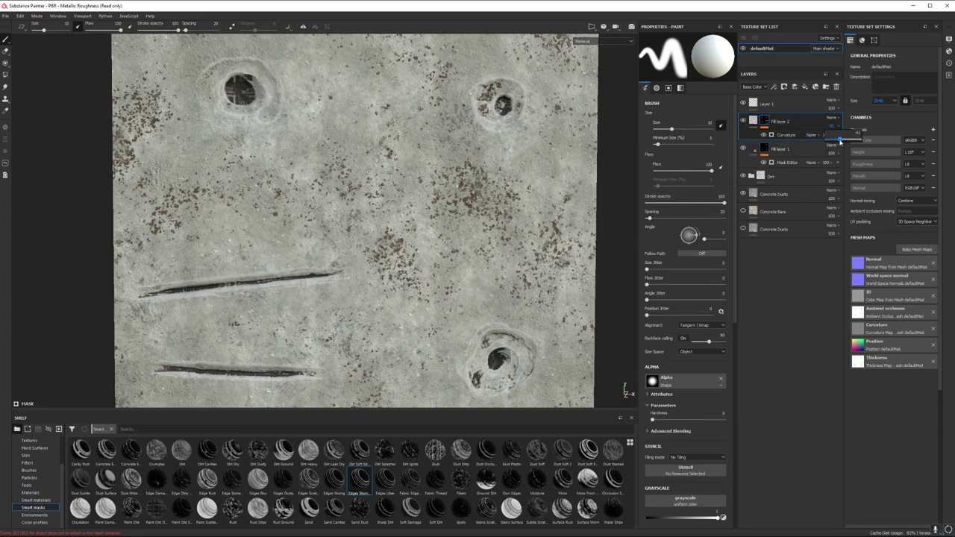
click(804, 87)
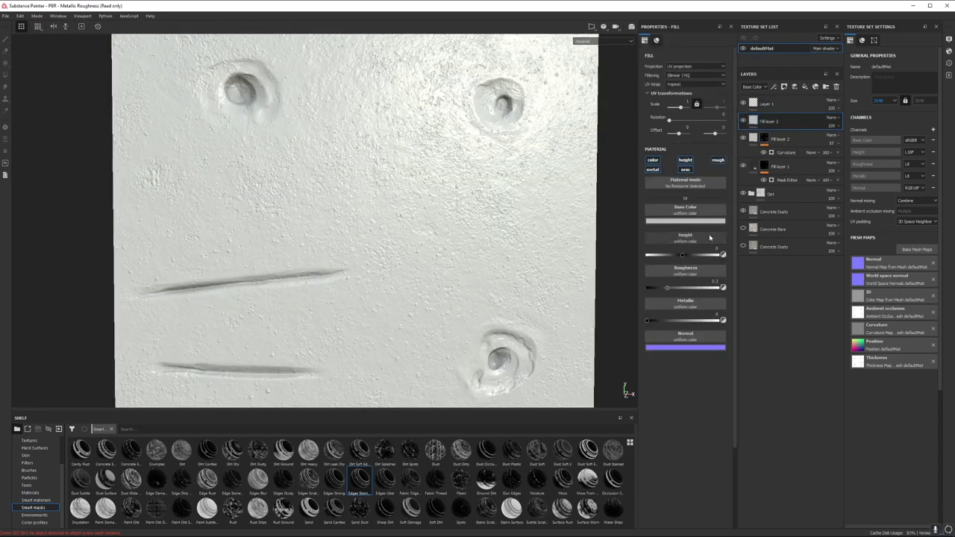
Step: Apply a cracks smart mask to Fill layer 3 and tune its balance, texture opacity and thickness
drag(232, 477, 769, 123)
click(754, 122)
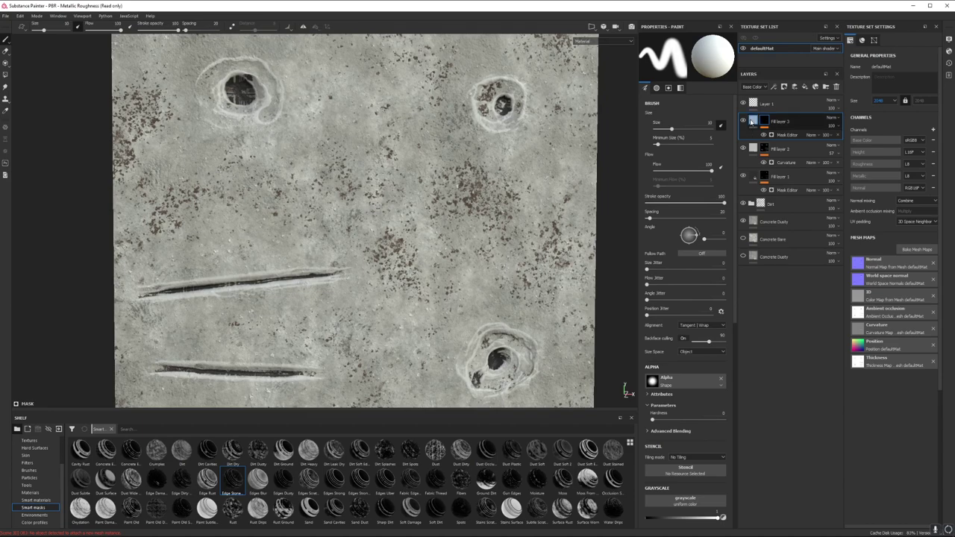
click(674, 235)
right_click(824, 120)
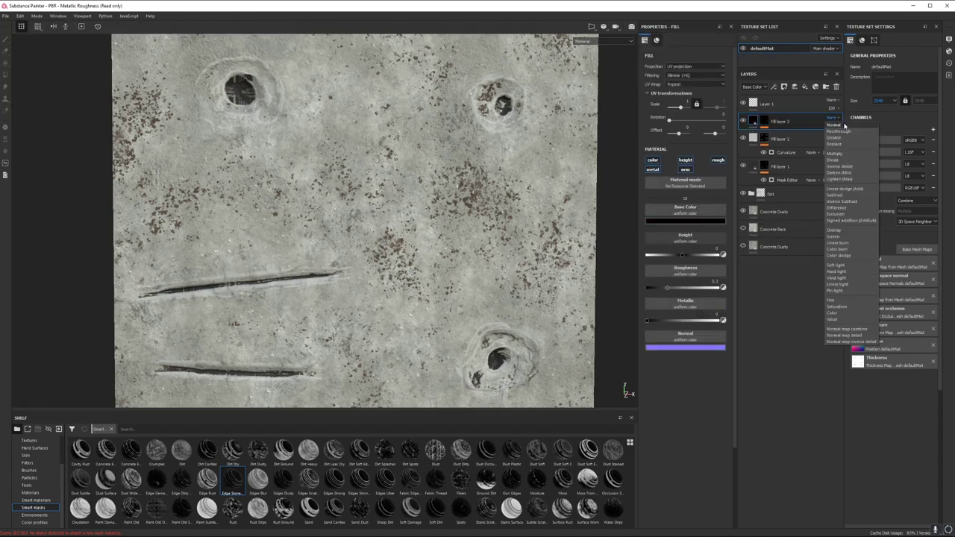
click(851, 149)
drag(725, 116, 722, 116)
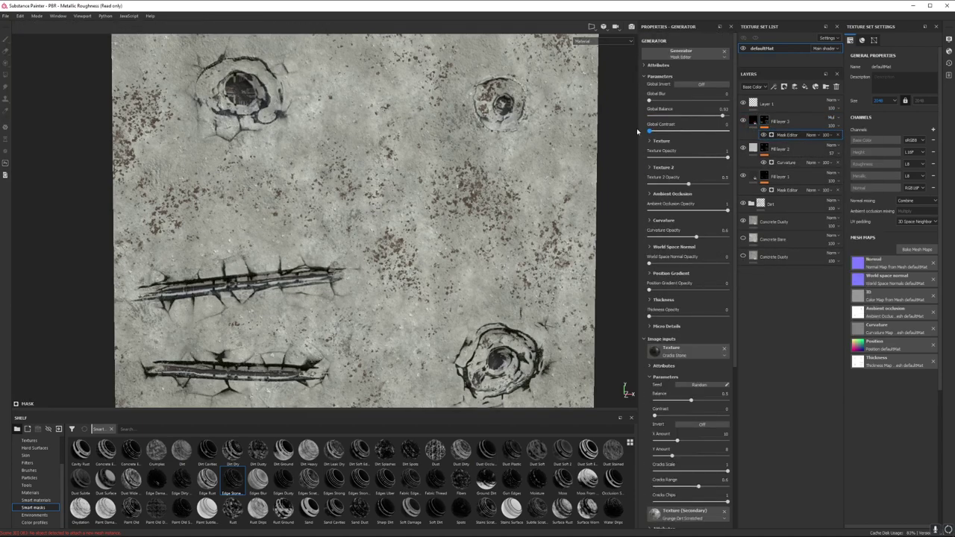
drag(687, 183, 699, 183)
drag(648, 315, 666, 316)
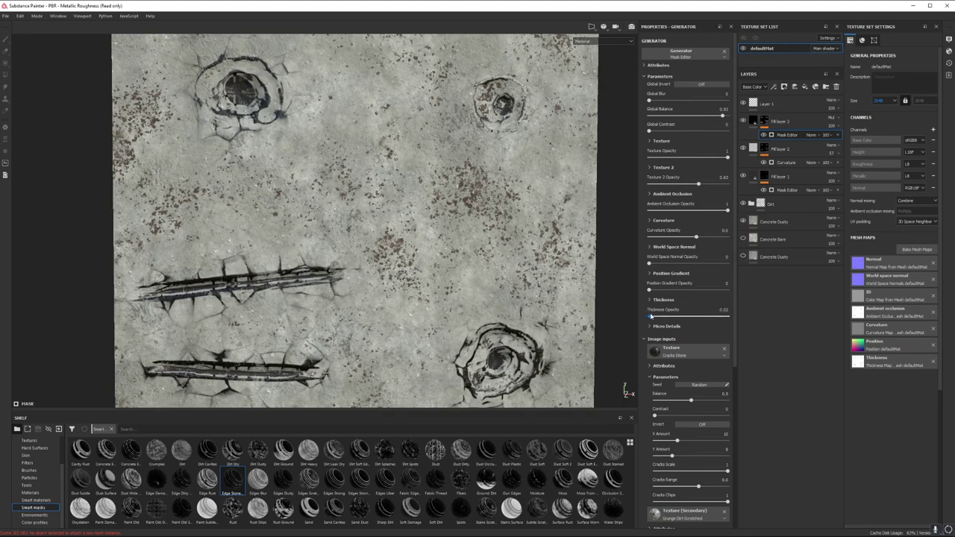
Step: Set Fill layer 3 to Normal blending with height -0.2 so the cracks sink in
click(839, 123)
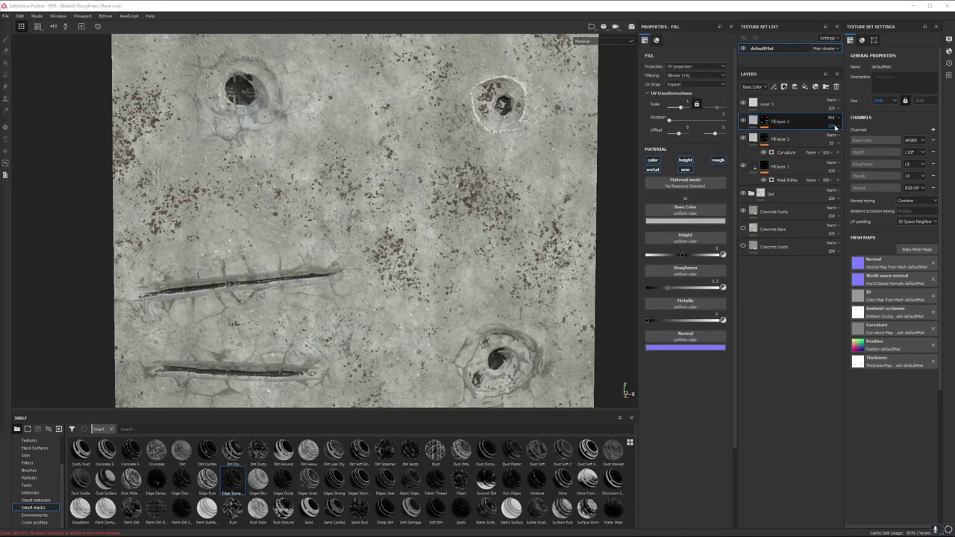
click(834, 117)
click(834, 124)
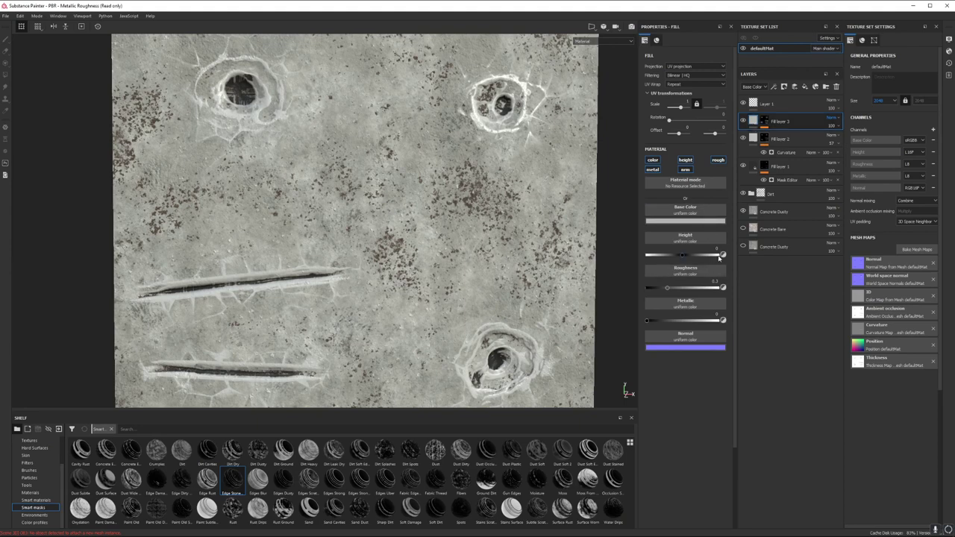
mouse_move(683, 255)
mouse_down()
mouse_move(652, 256)
mouse_move(671, 258)
mouse_up()
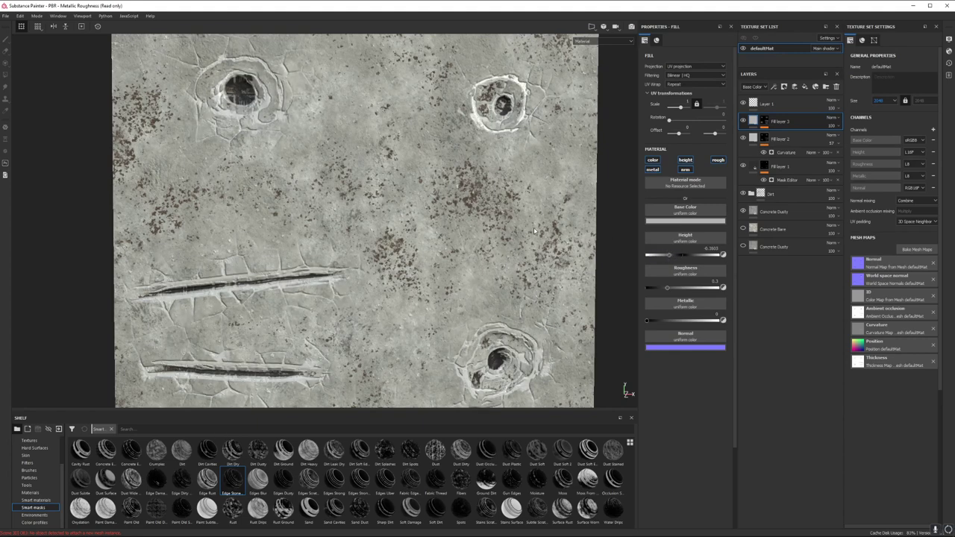
mouse_move(534, 231)
shift+right_down()
mouse_move(501, 226)
mouse_move(517, 226)
shift+right_up()
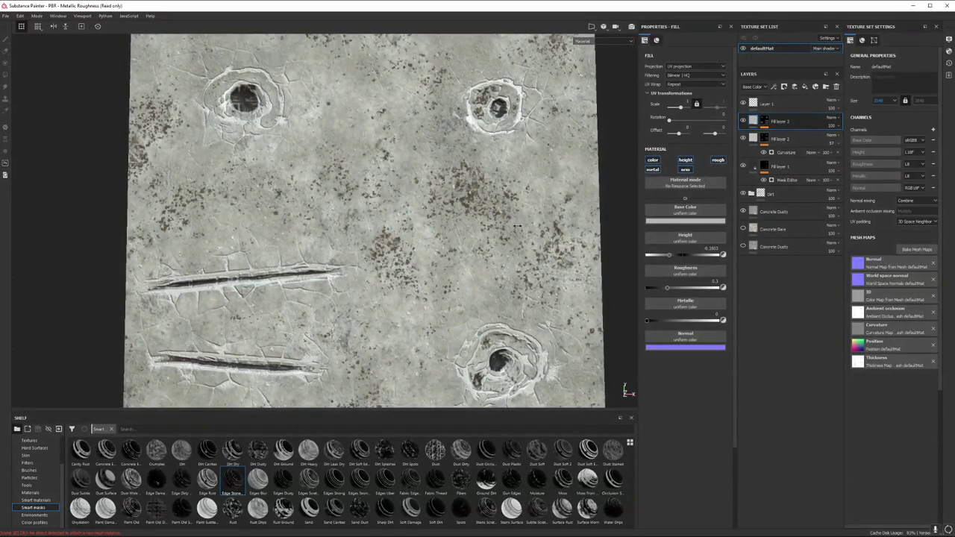
alt+drag(517, 226, 576, 210)
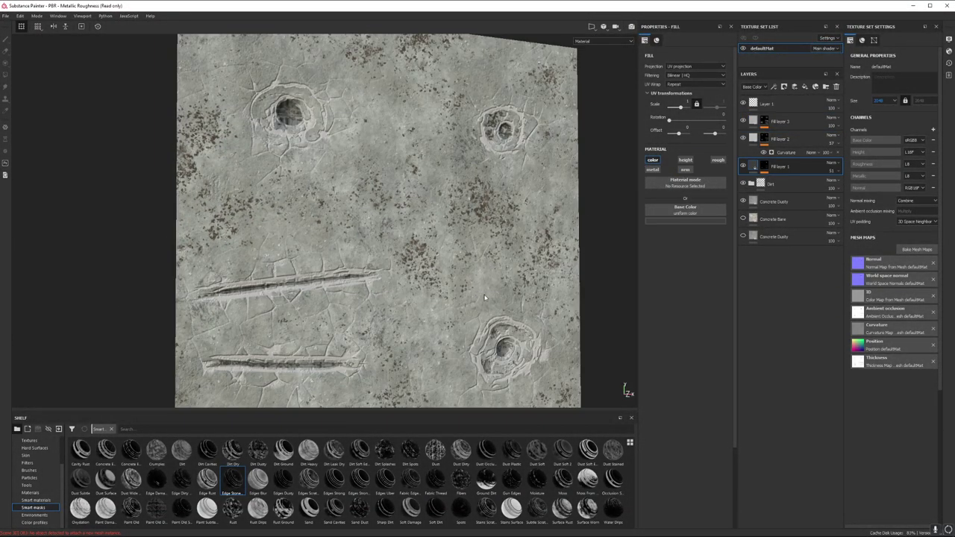
alt+drag(484, 297, 283, 259)
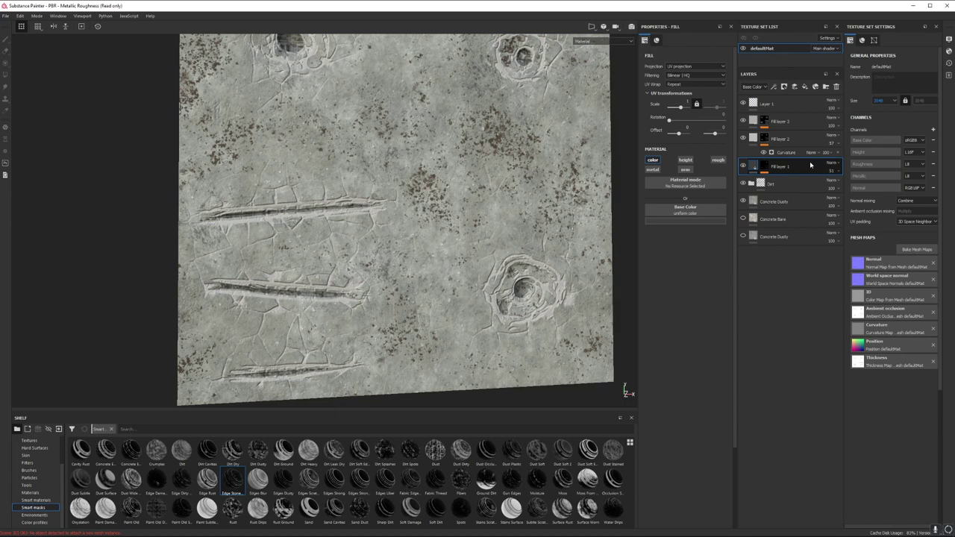
Step: Toggle Fill layer 3 to compare the relief, then set the crack mask's Global Balance to 0.81
click(803, 121)
click(742, 121)
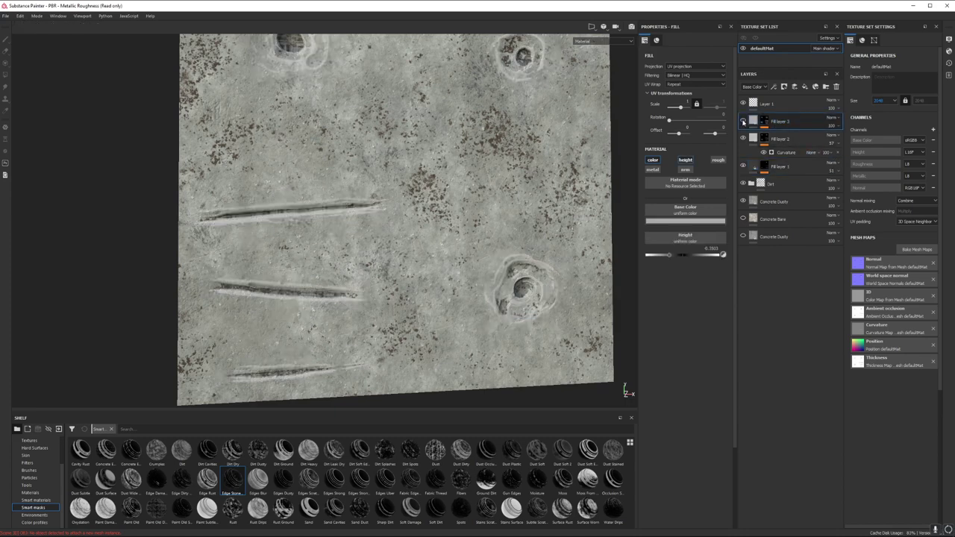
click(742, 121)
click(765, 121)
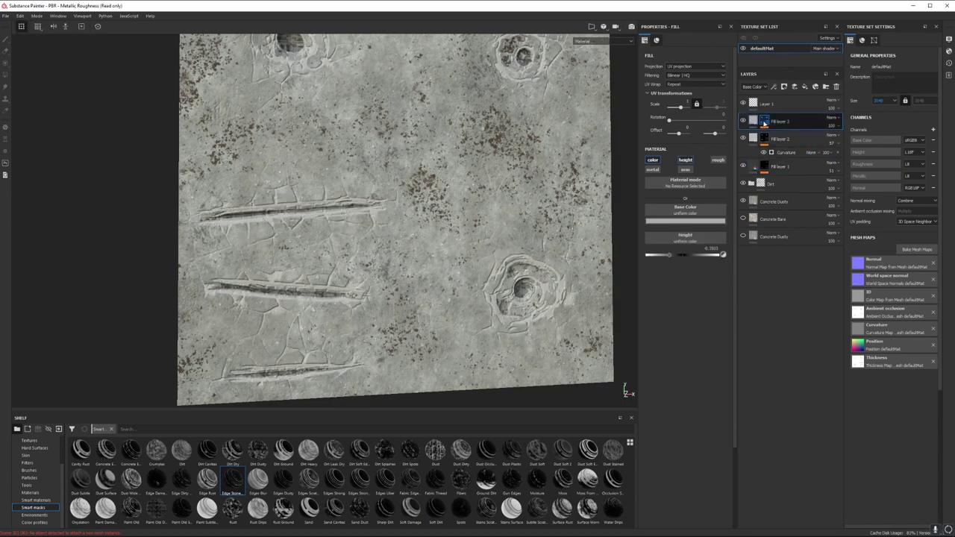
click(765, 123)
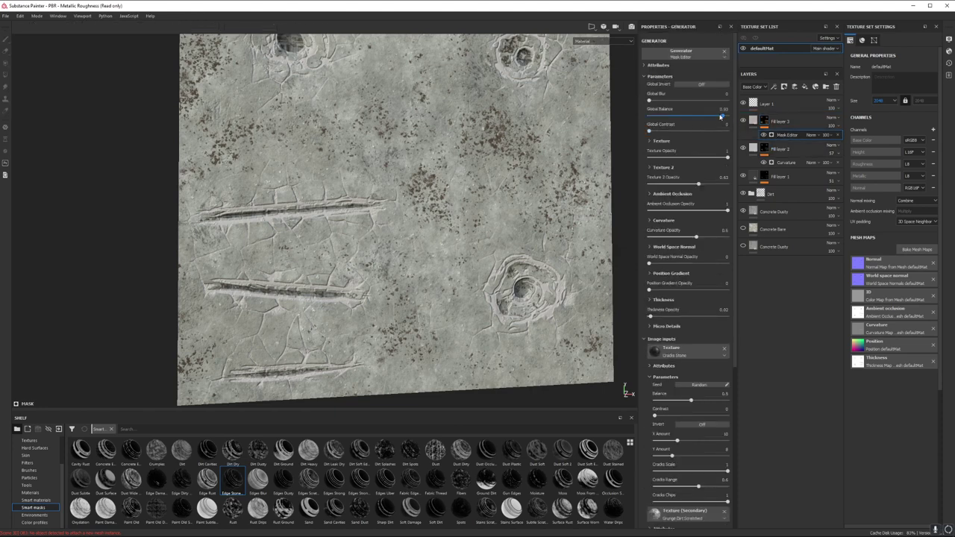
mouse_move(718, 116)
mouse_down()
mouse_move(710, 117)
mouse_move(722, 117)
mouse_up()
click(802, 123)
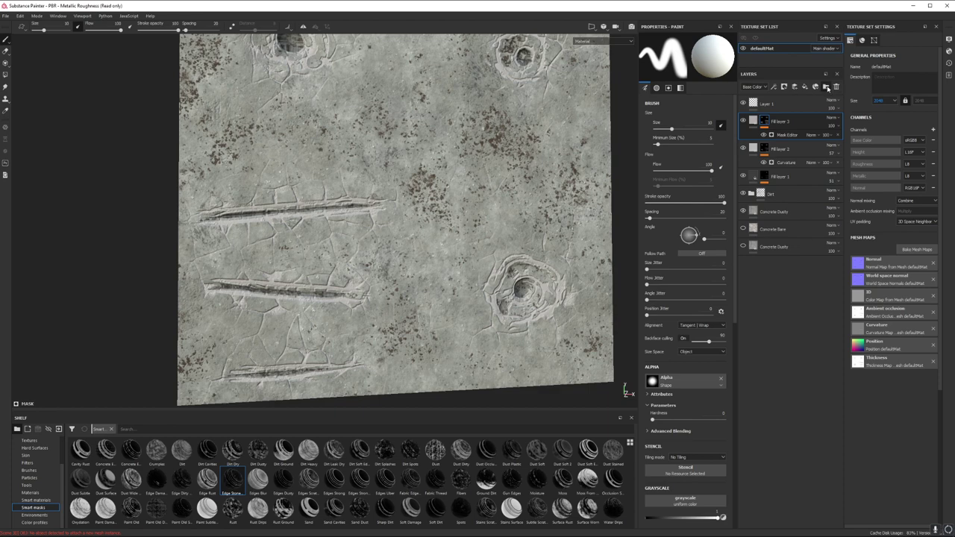
click(825, 87)
drag(802, 141, 792, 121)
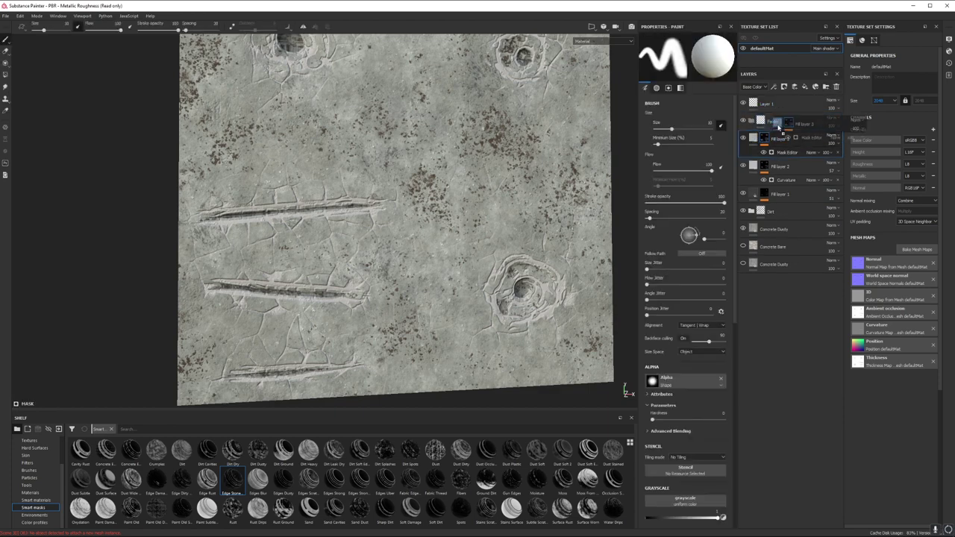
click(792, 121)
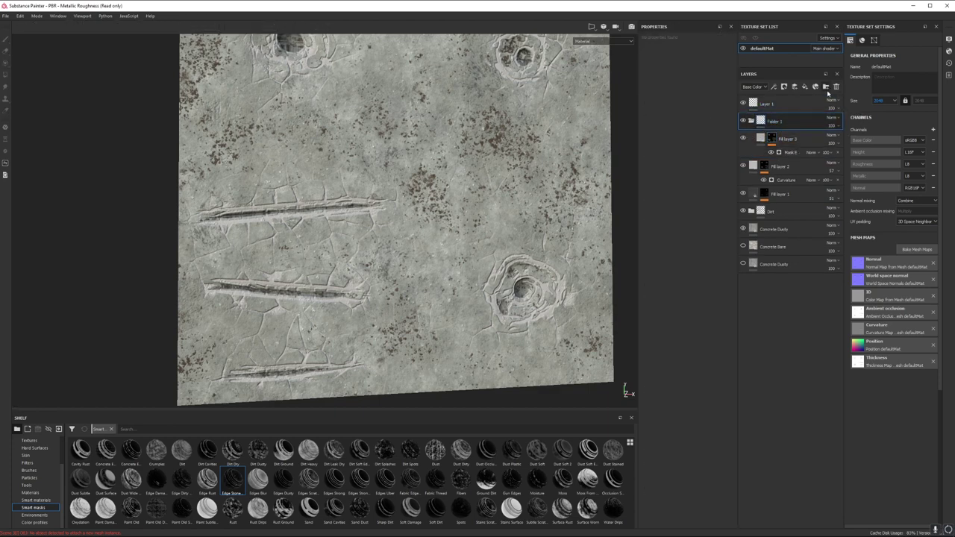
click(796, 86)
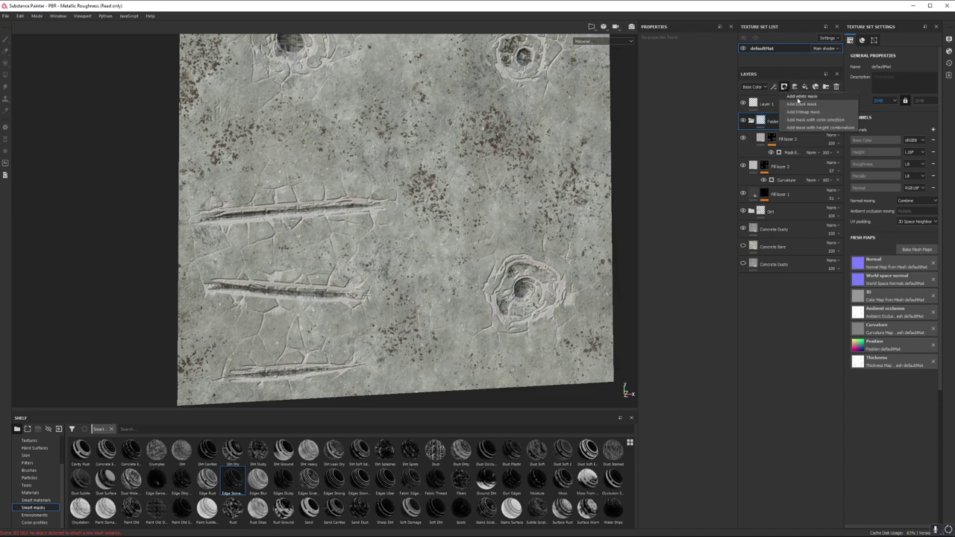
click(804, 103)
ctrl+right_drag(263, 259, 206, 260)
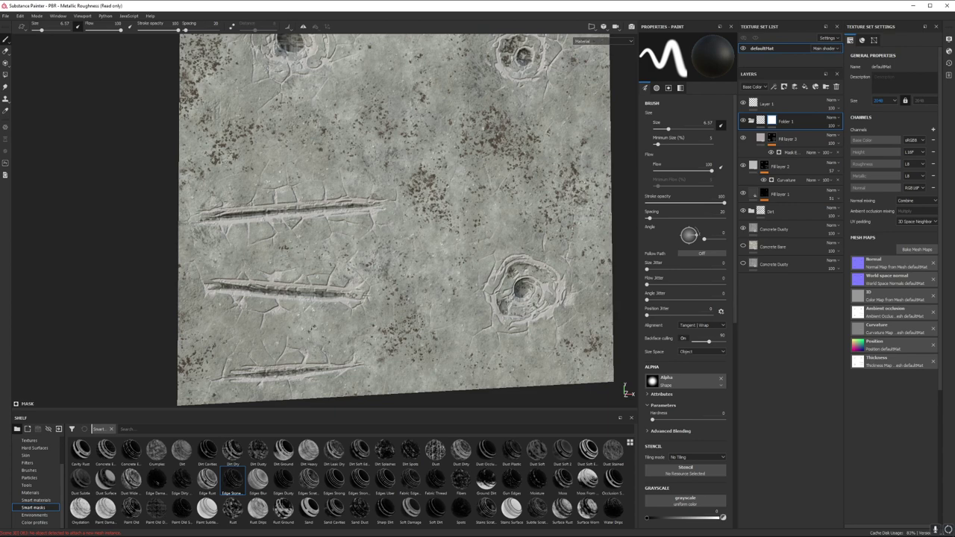
alt+drag(416, 317, 418, 254)
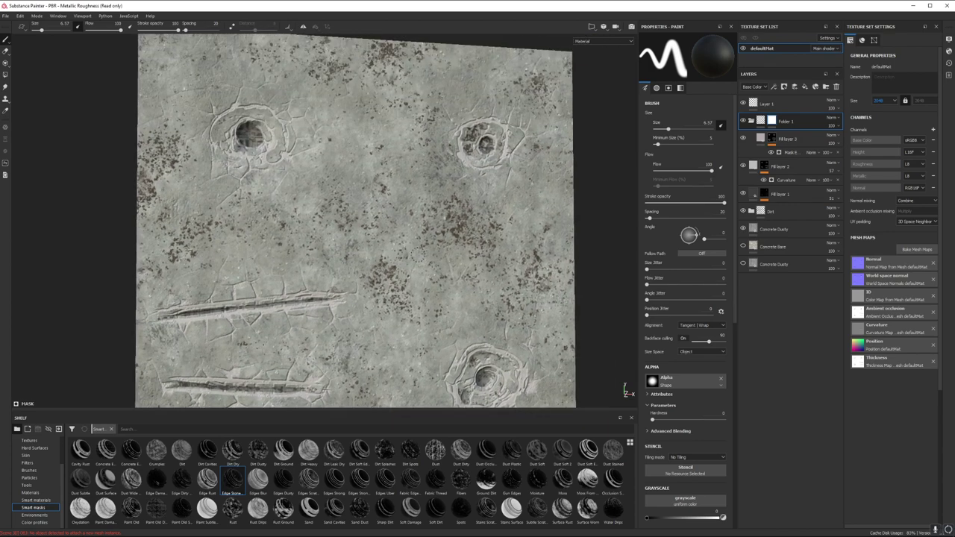
key(f)
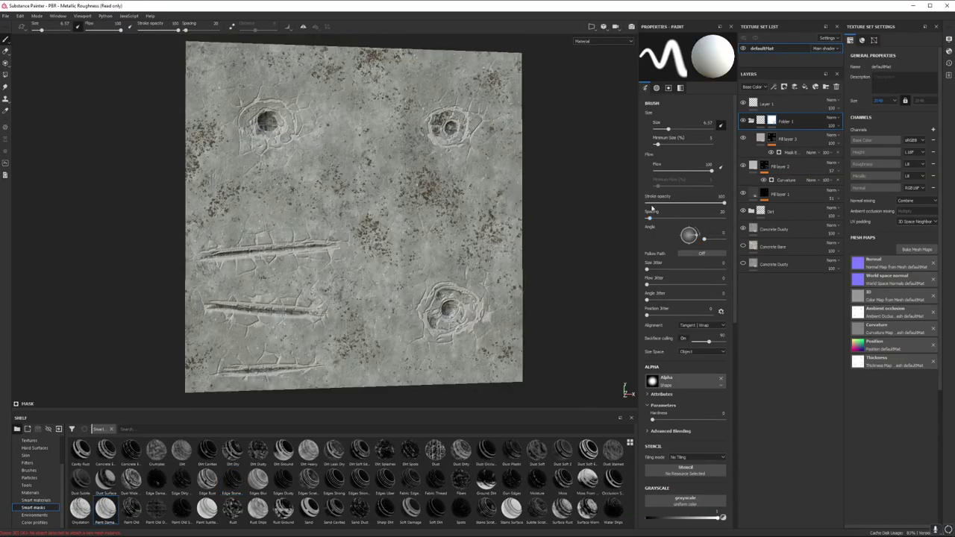
Step: Open Export Textures with Ctrl+Shift+E and view the Output template presets
key(ctrl+shift)
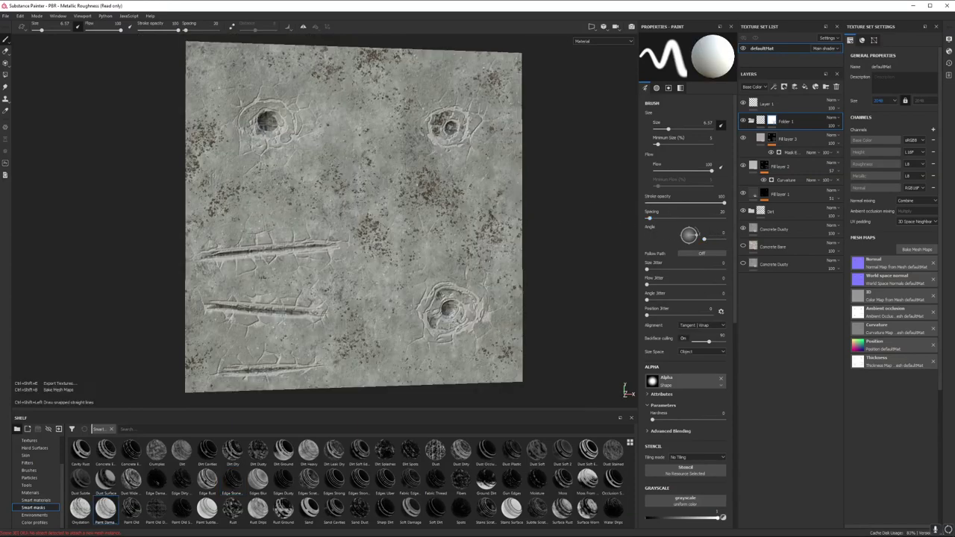
key(ctrl+shift+e)
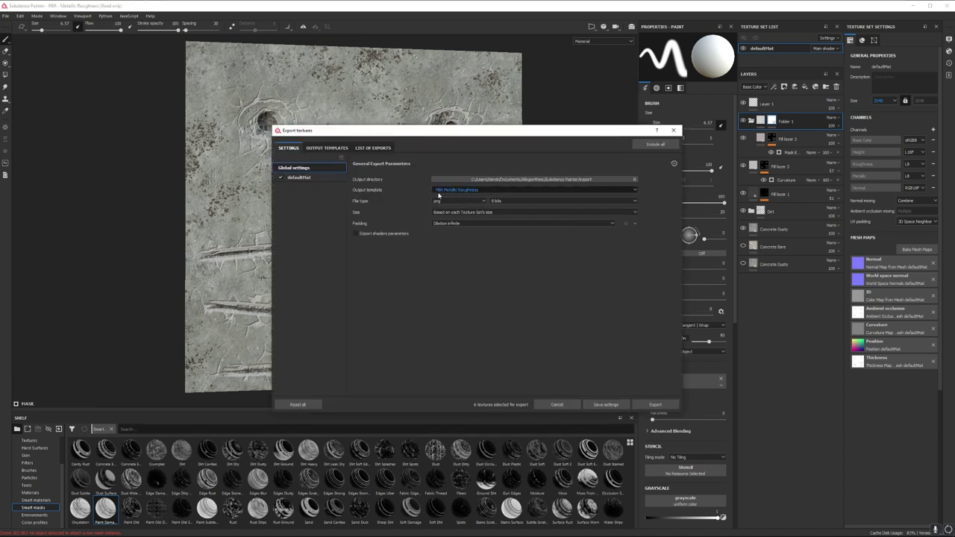
click(443, 191)
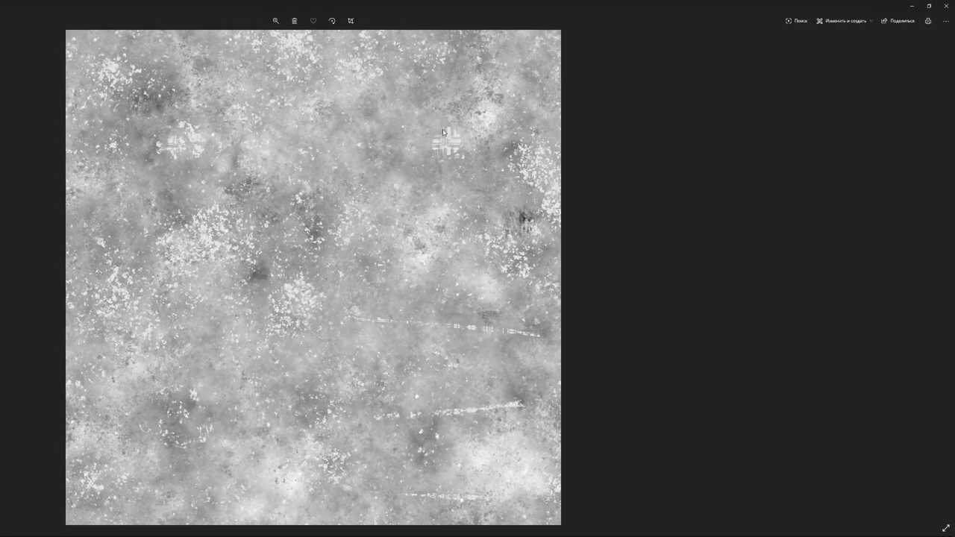
Step: Close the Photos map preview to return to Decals2 in Substance Painter
click(945, 5)
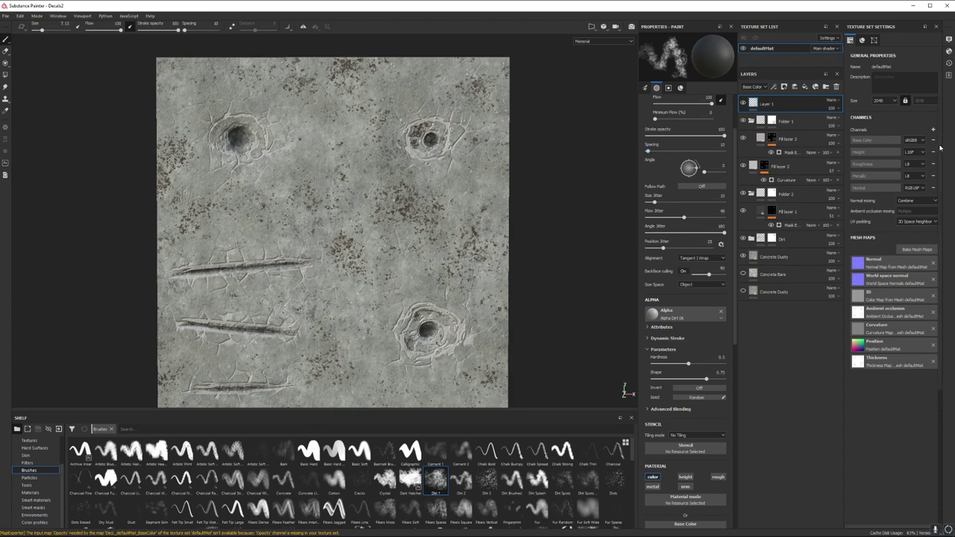
Step: Add an Opacity channel to the texture set's channel list
click(949, 52)
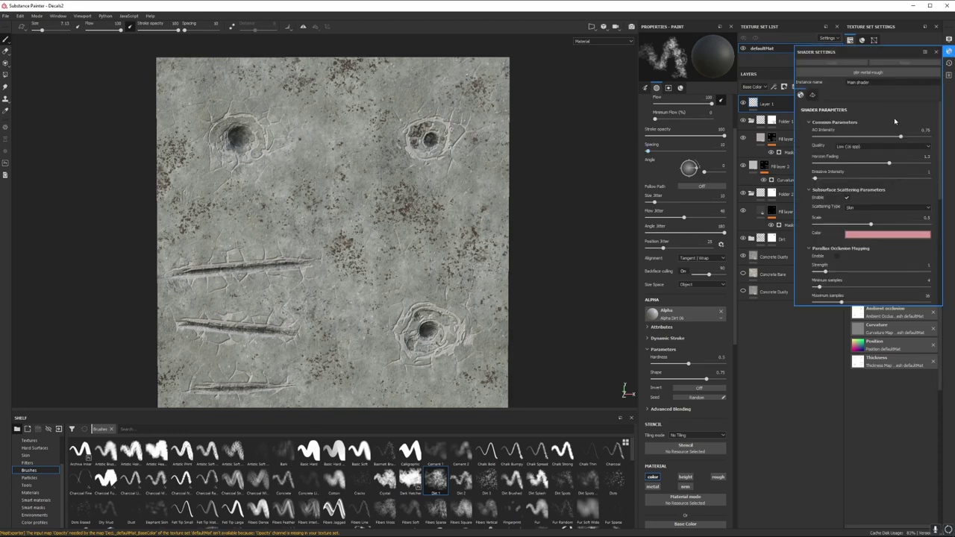
click(879, 77)
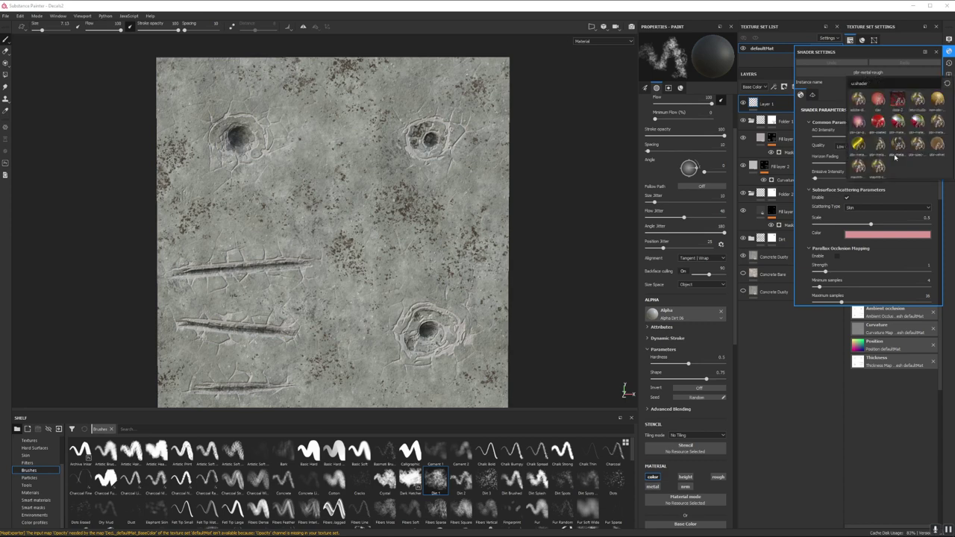
click(933, 129)
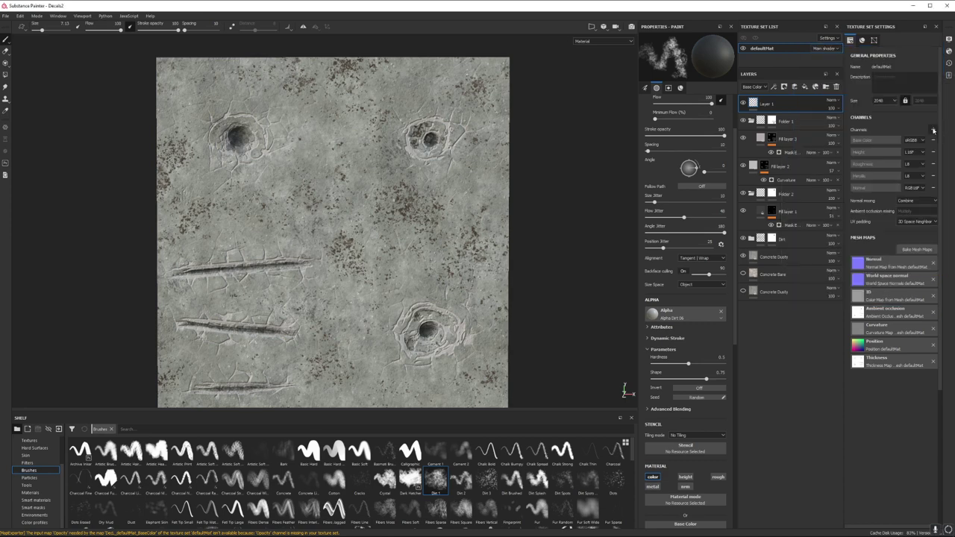
click(933, 130)
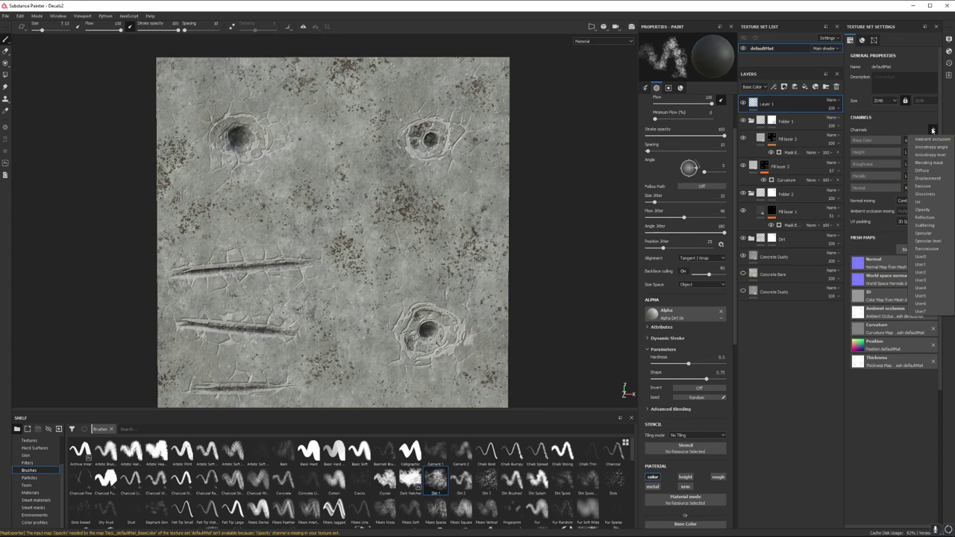
click(925, 210)
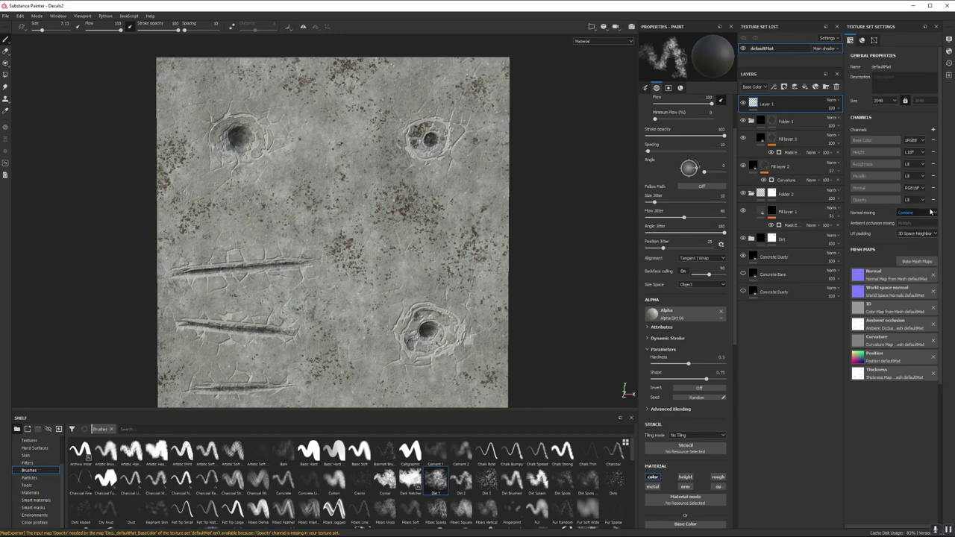
Step: Test a new fill layer with every channel off except opacity
click(804, 87)
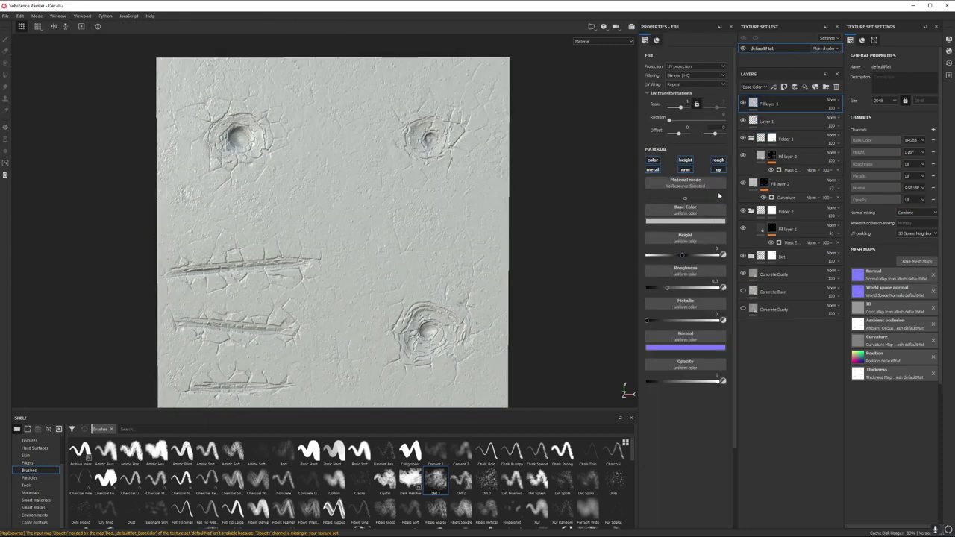
click(718, 170)
click(685, 170)
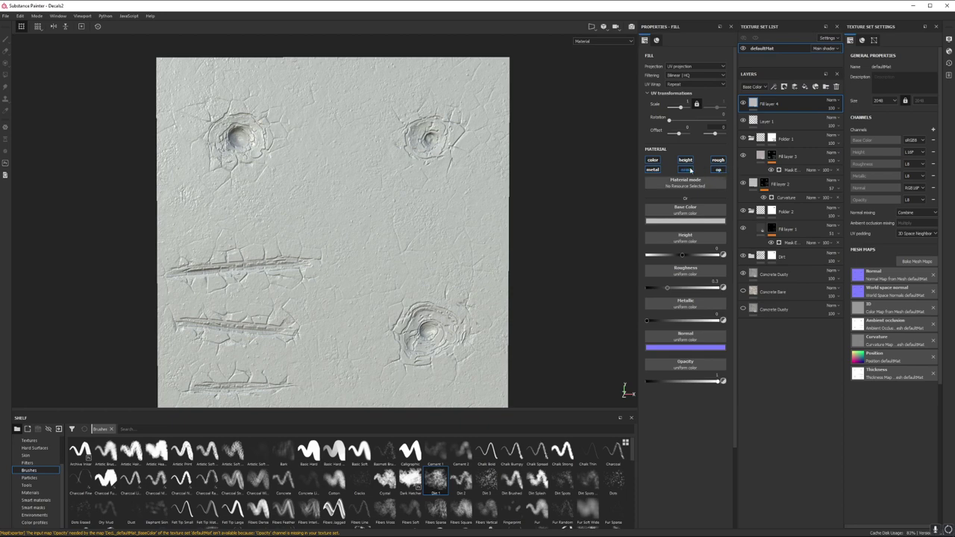
click(652, 170)
click(653, 159)
click(684, 160)
Step: Delete the test fill layer and export the project's Curvature map to the Decals\2 folder
key(Delete)
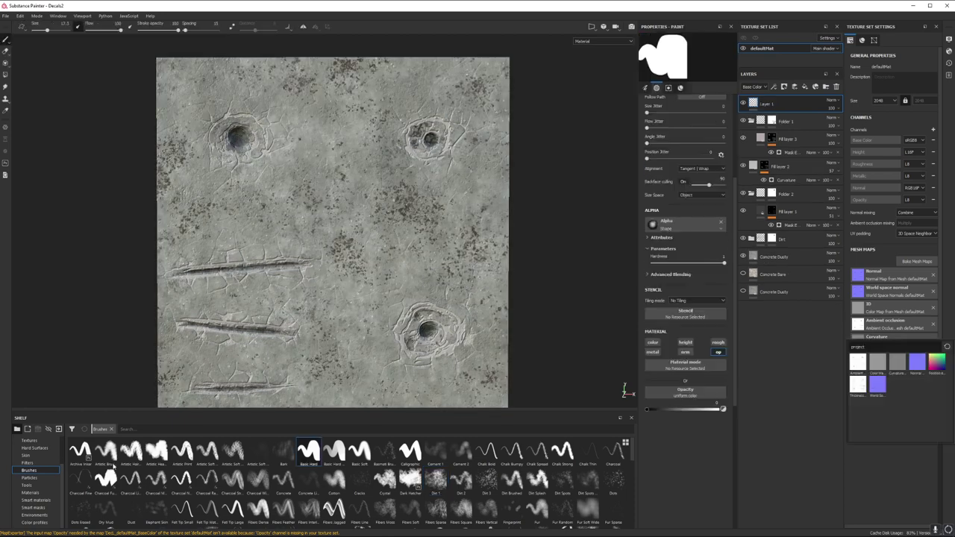
scroll(41, 469, up, 2)
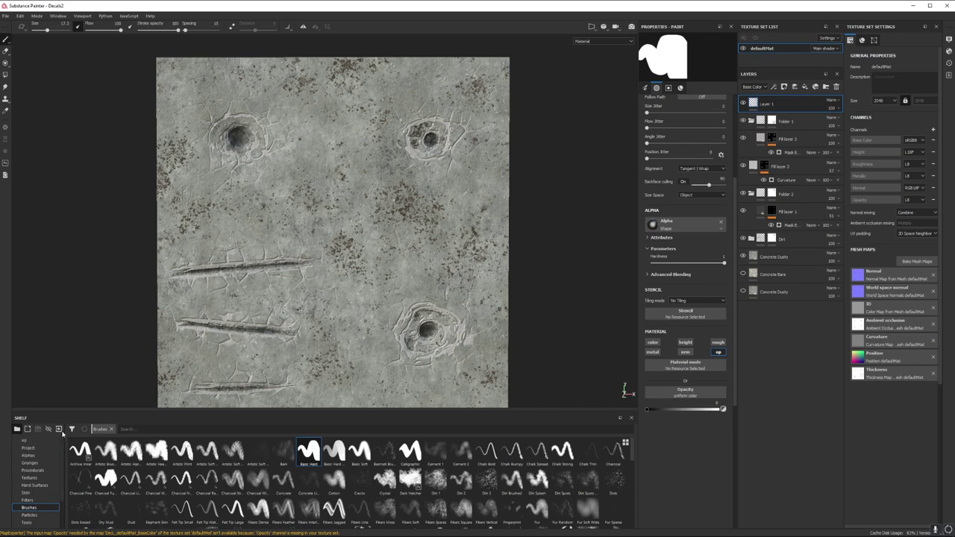
click(32, 448)
right_click(128, 451)
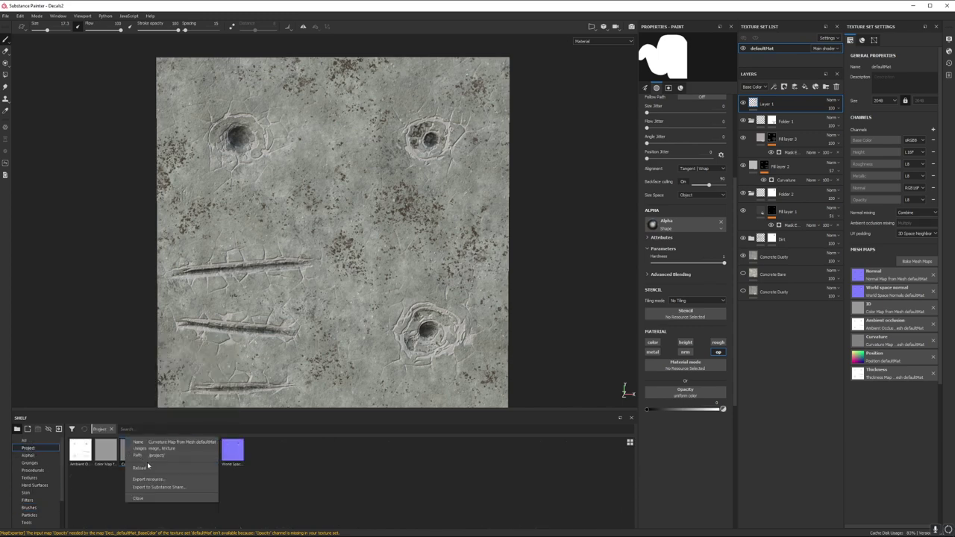
click(149, 479)
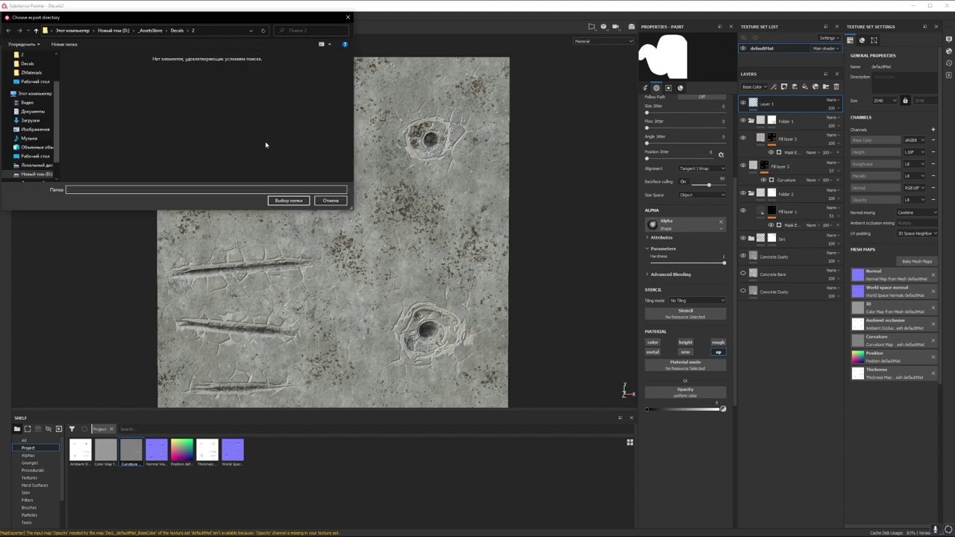
click(288, 200)
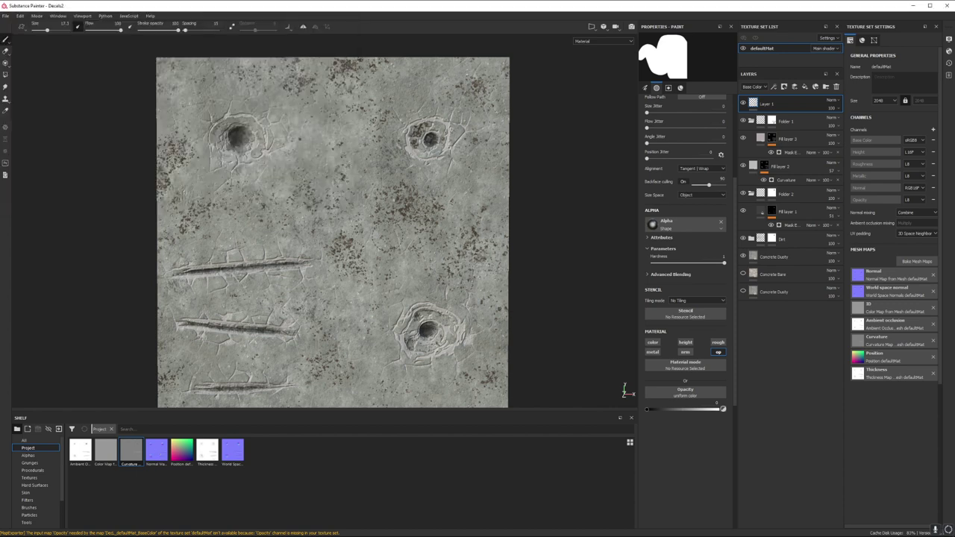
key(alt+Tab)
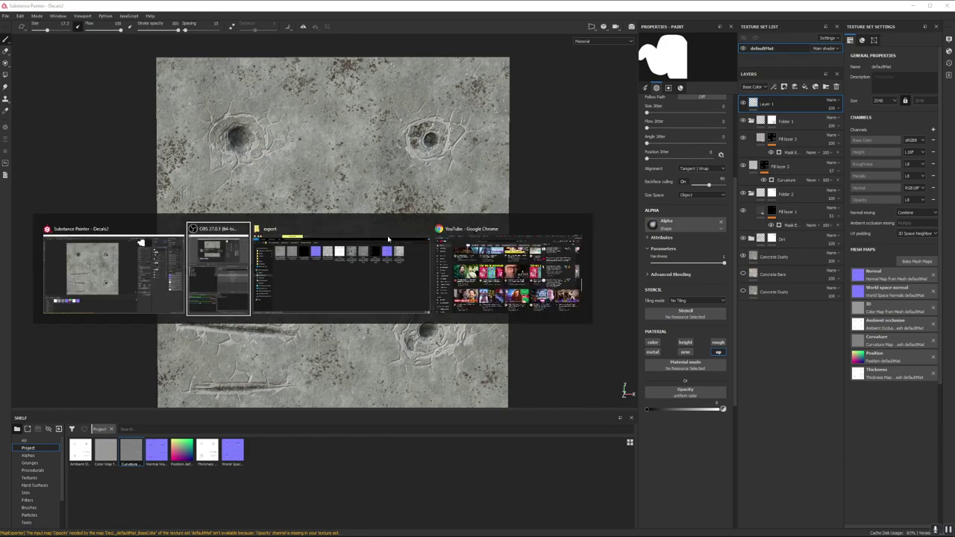
Step: Open the Curvature map PNG in Photoshop and duplicate its layer
drag(167, 270, 330, 47)
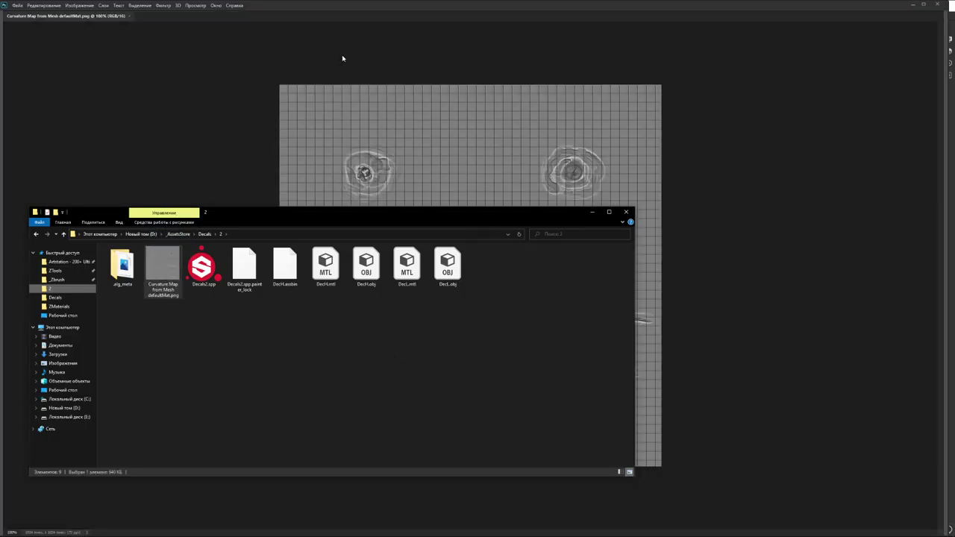
click(343, 59)
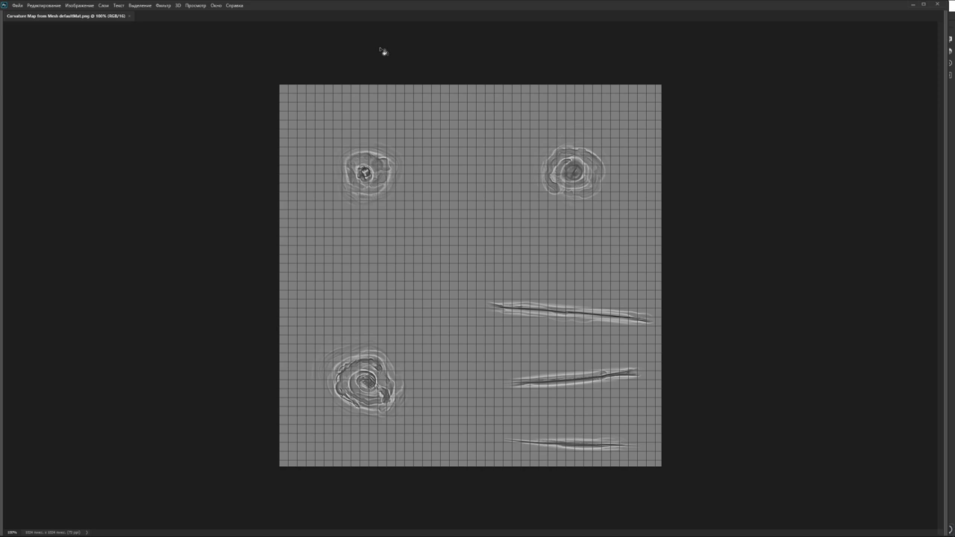
key(Tab)
key(ctrl+j)
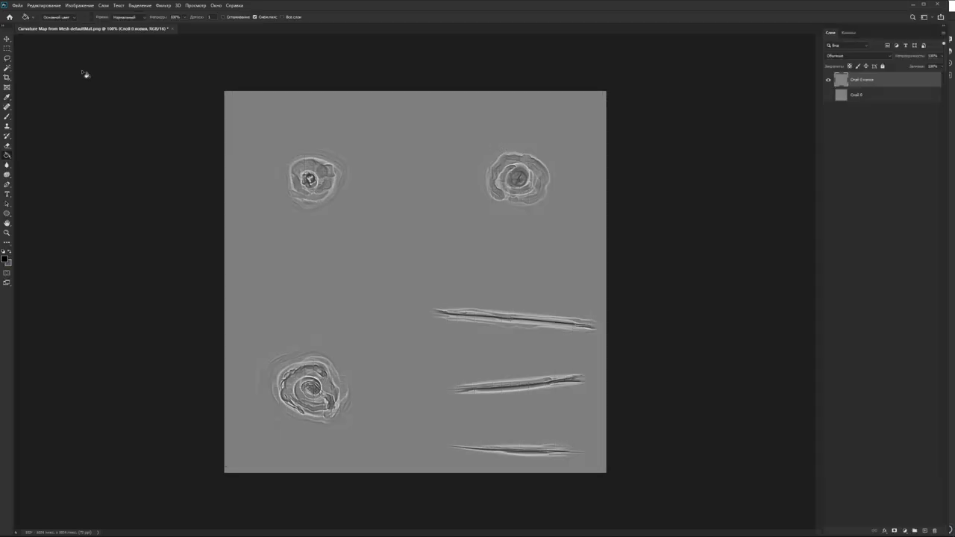
Step: Magic Wand the background, add an inverted layer mask and set Hue/Saturation Lightness to +100
click(9, 67)
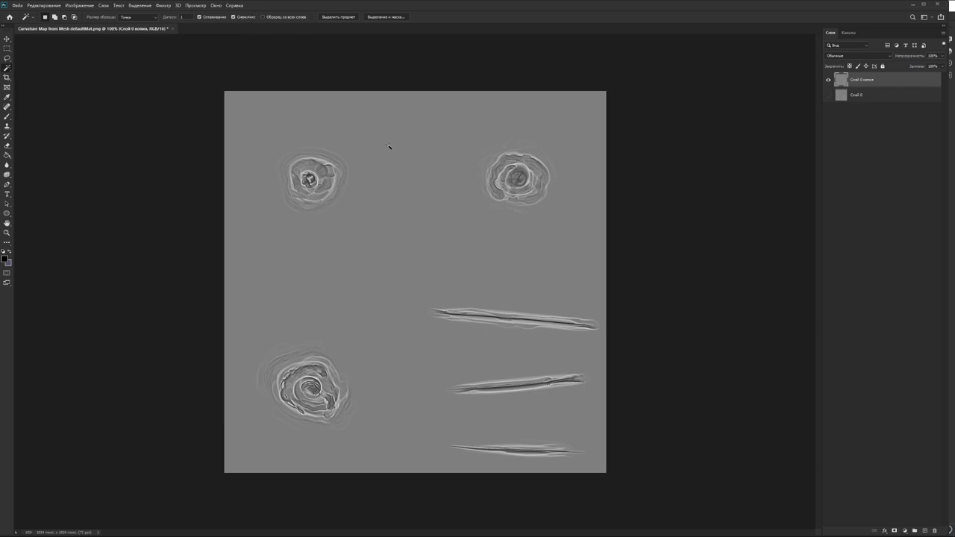
alt+scroll(552, 144, up, 1)
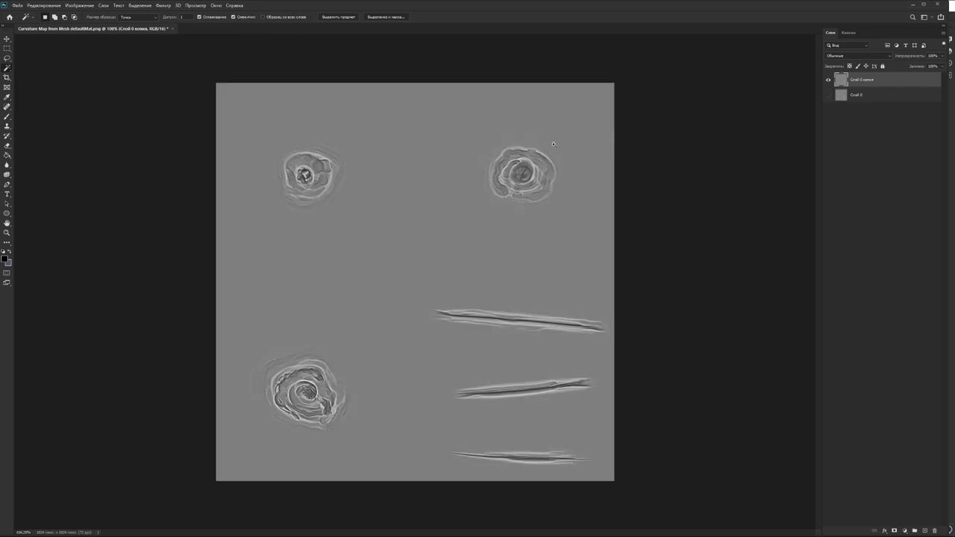
alt+scroll(552, 144, up, 5)
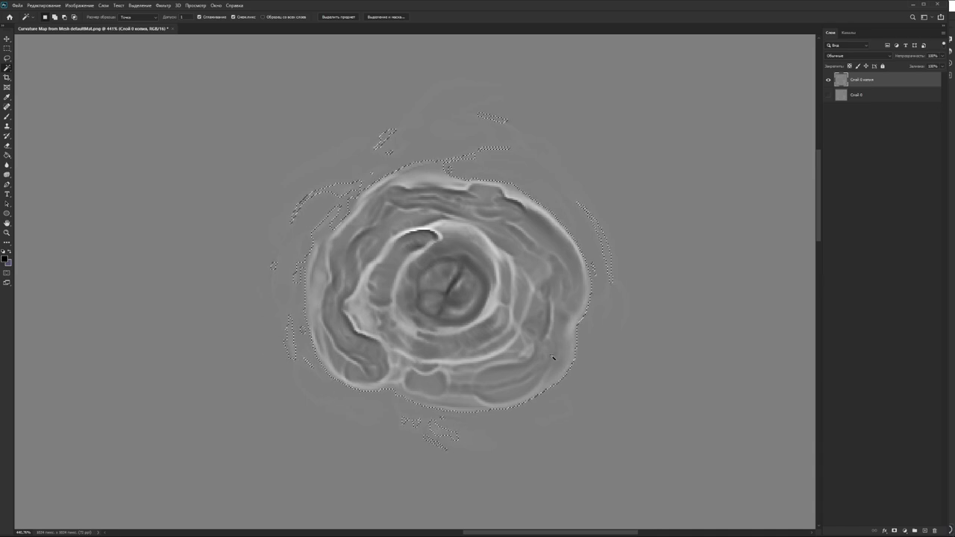
alt+scroll(553, 358, down, 5)
click(894, 531)
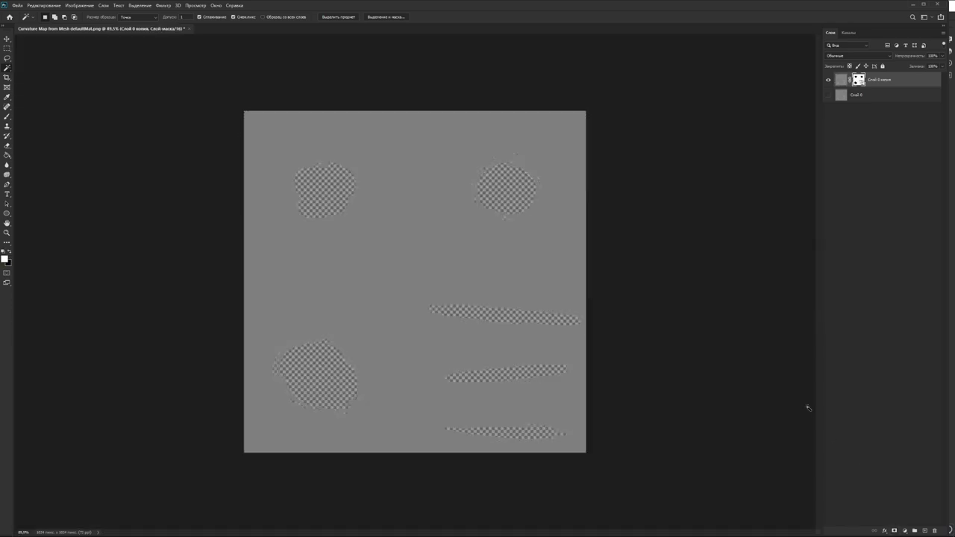
key(ctrl+i)
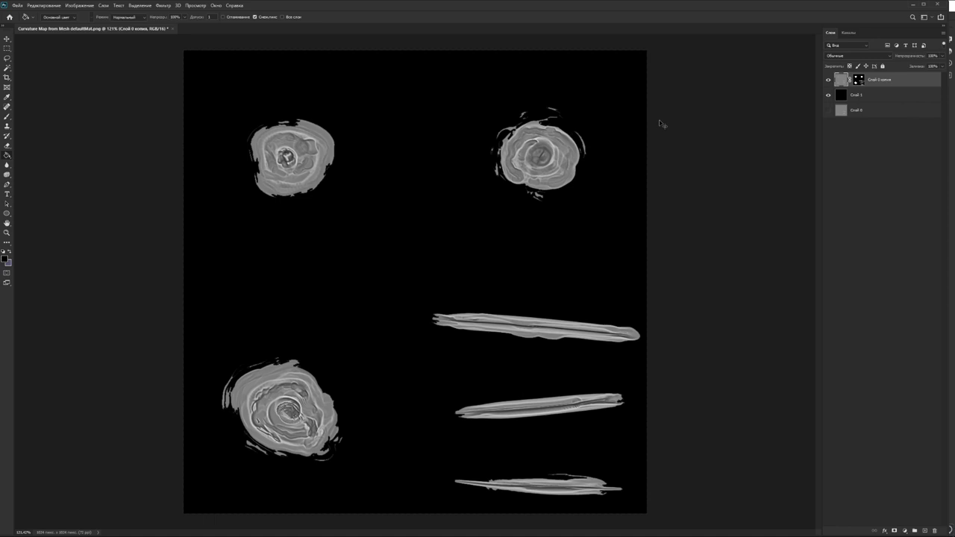
key(ctrl+u)
drag(751, 367, 896, 356)
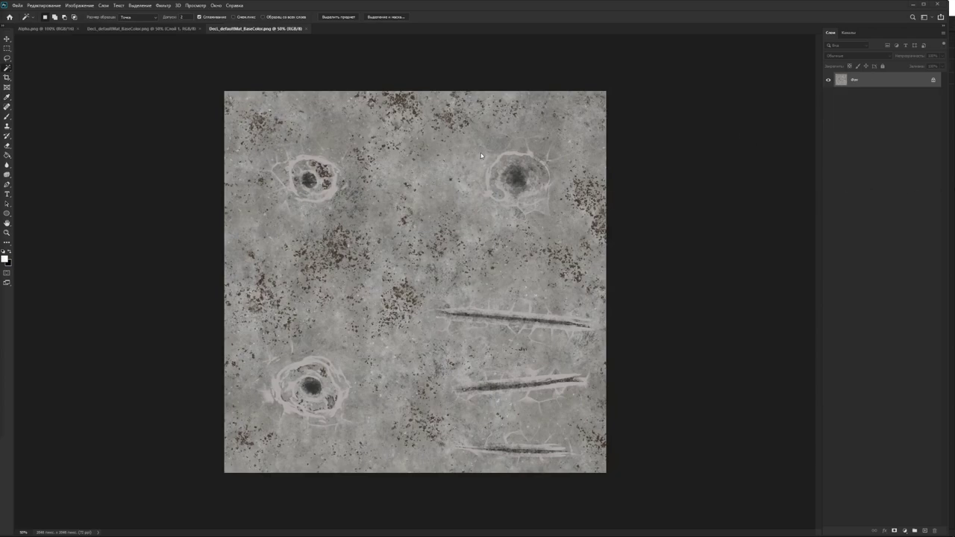
Step: Paste the black-and-white Alpha mask into the base colour texture as a new layer
key(ctrl+Tab)
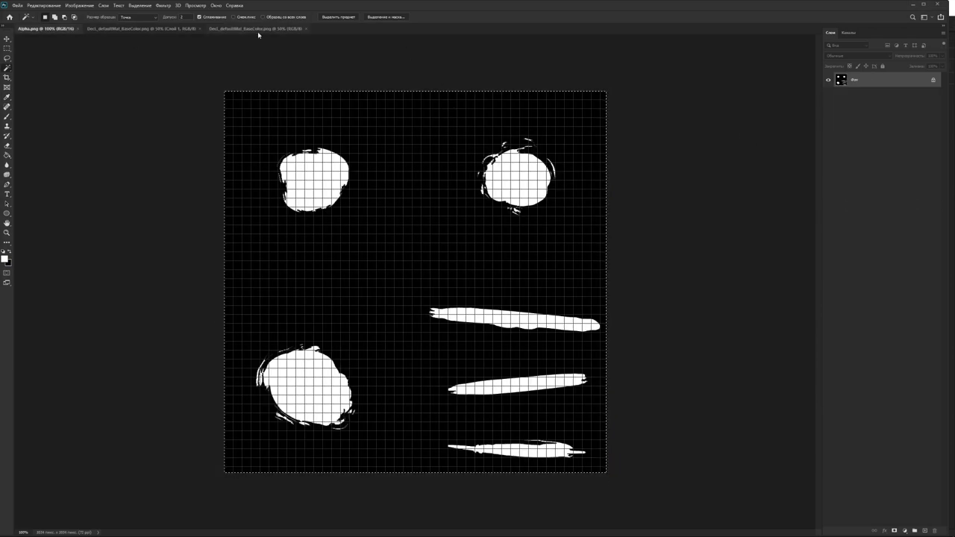
click(257, 32)
key(g)
key(ctrl+v)
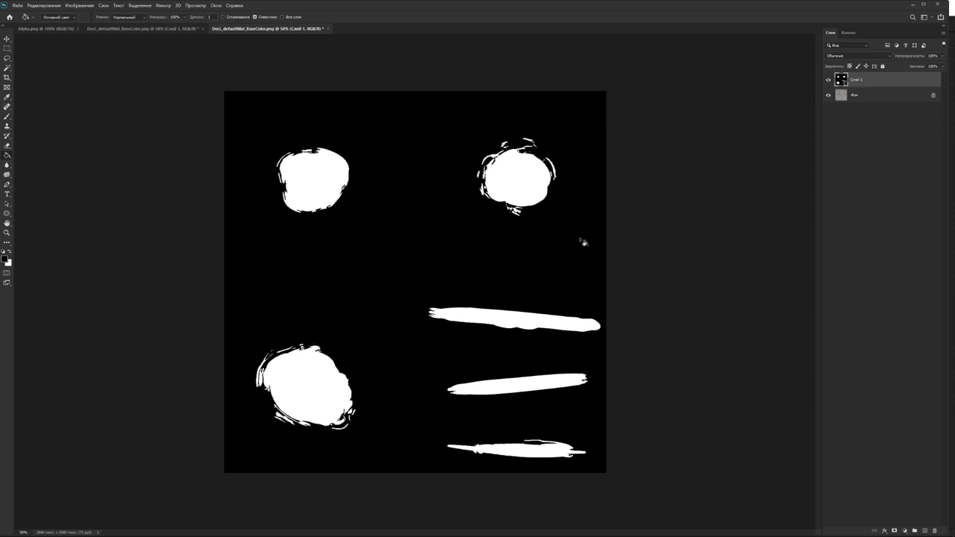
Step: Select the mask's black area, hide that layer, unlock the background and delete the surrounding texture
key(w)
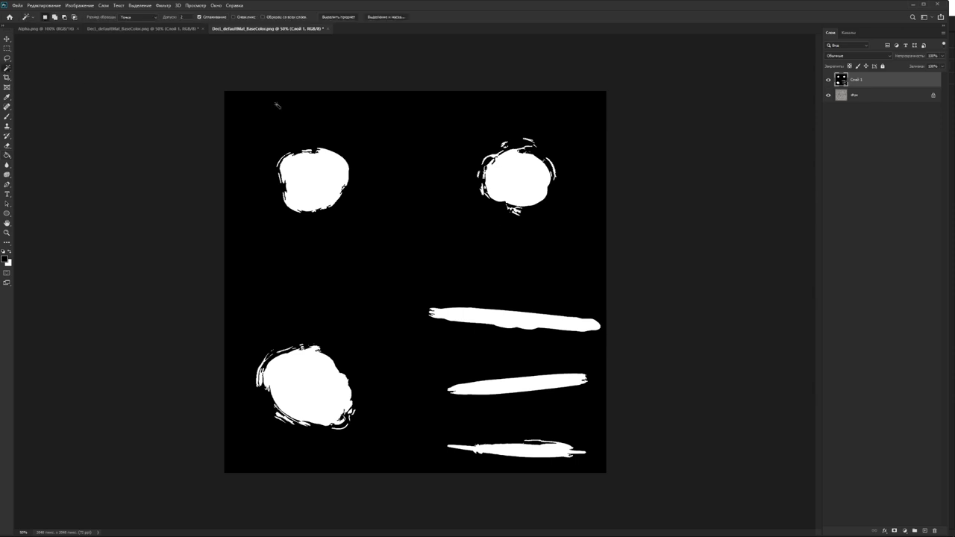
click(419, 217)
click(828, 80)
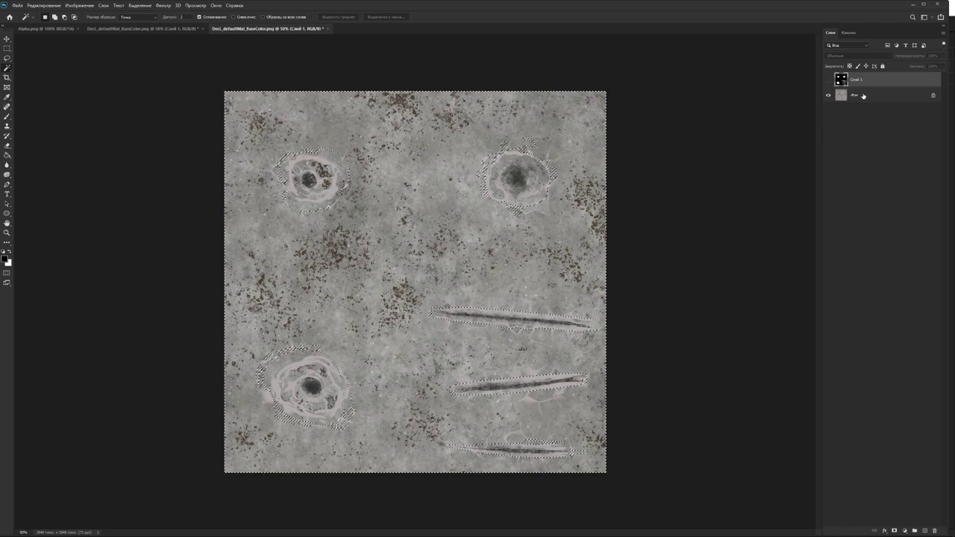
click(932, 96)
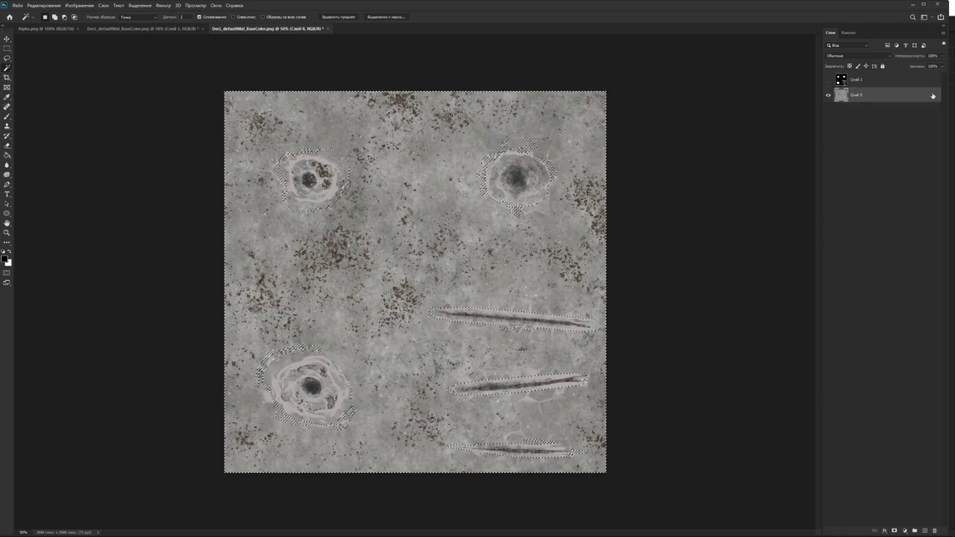
key(Delete)
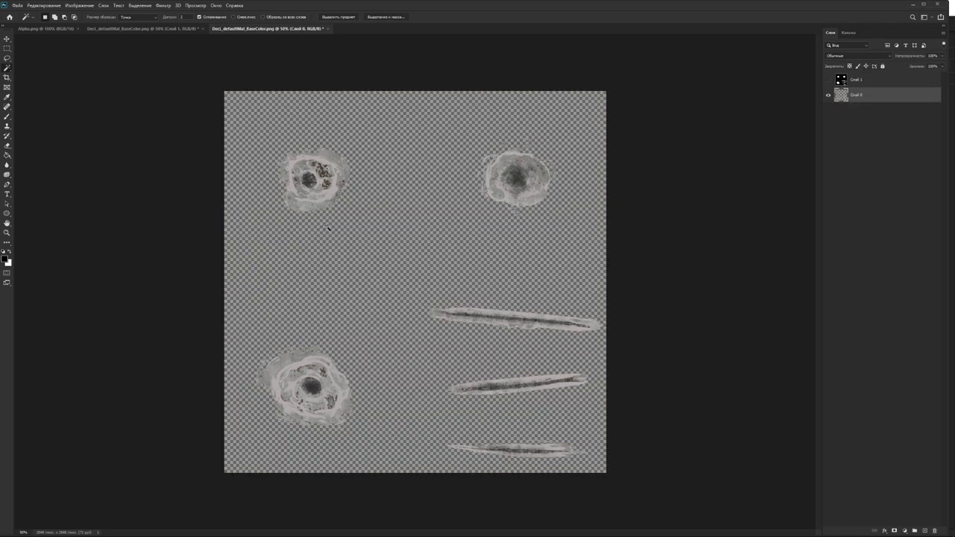
alt+scroll(335, 222, up, 2)
alt+scroll(373, 209, up, 2)
Step: Fit the whole view into the window with Ctrl+0
key(ctrl+0)
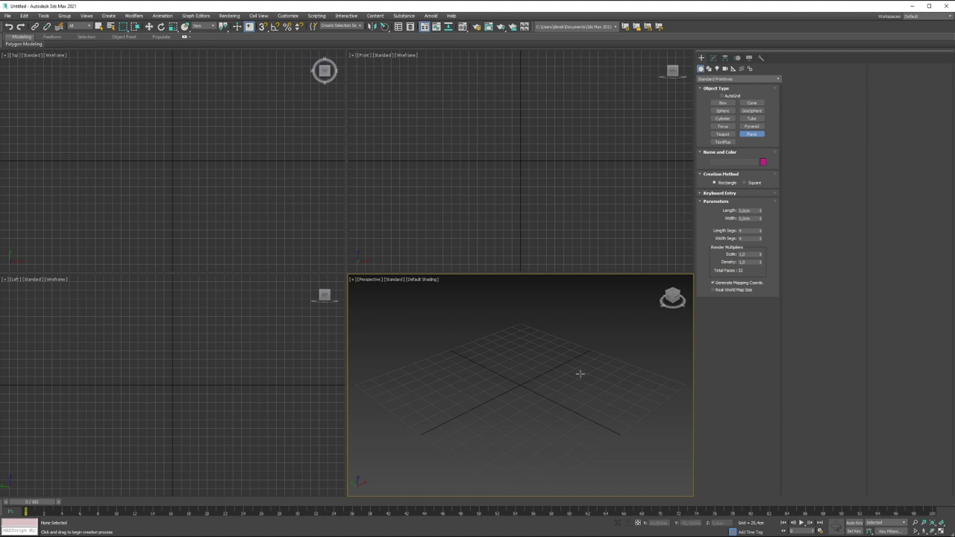
Step: Draw a large plane in Perspective and apply the Alpha.png texture to it
drag(519, 384, 520, 489)
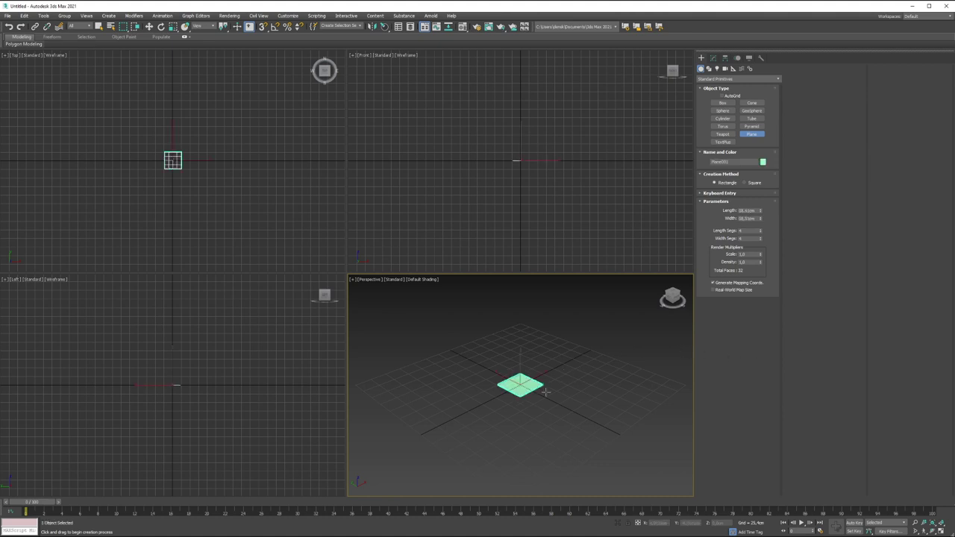
key(alt+Tab)
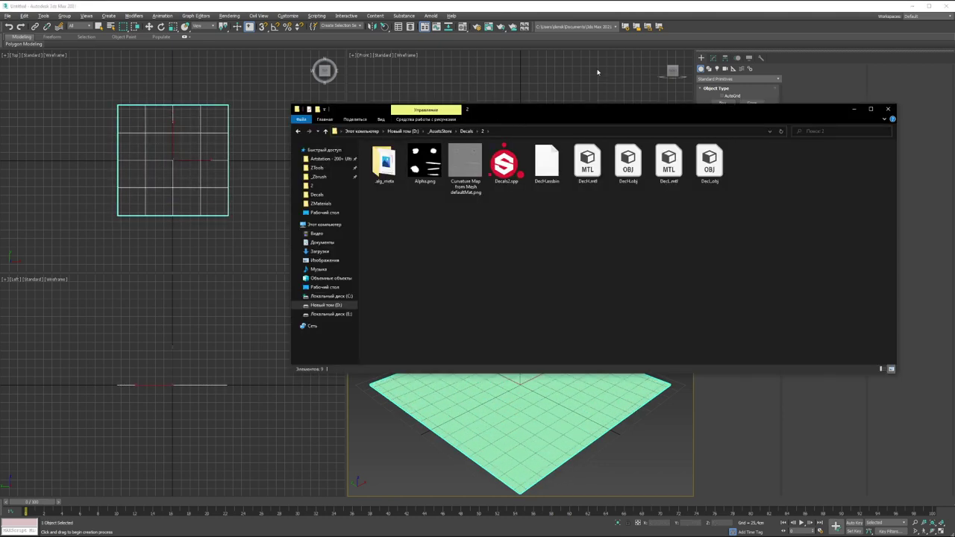
drag(563, 113, 584, 50)
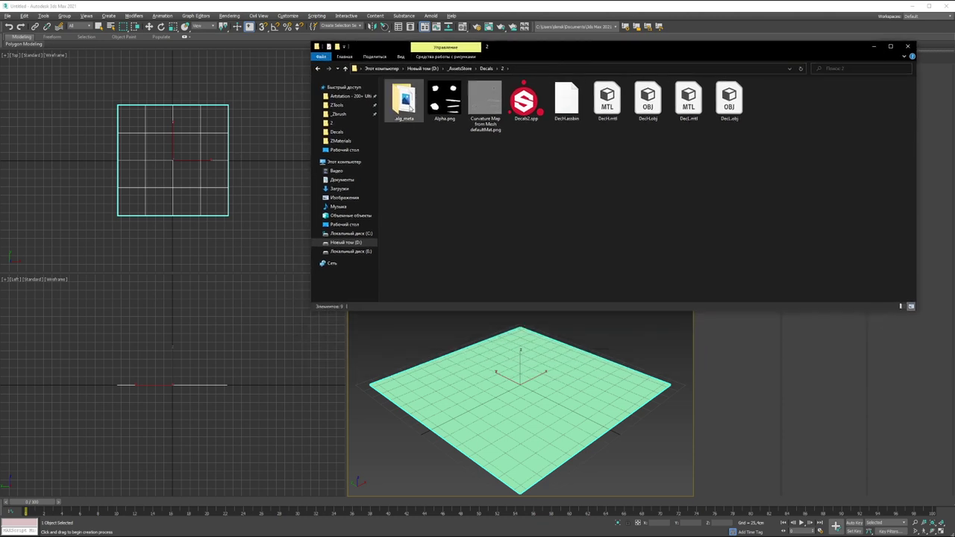
drag(444, 98, 477, 405)
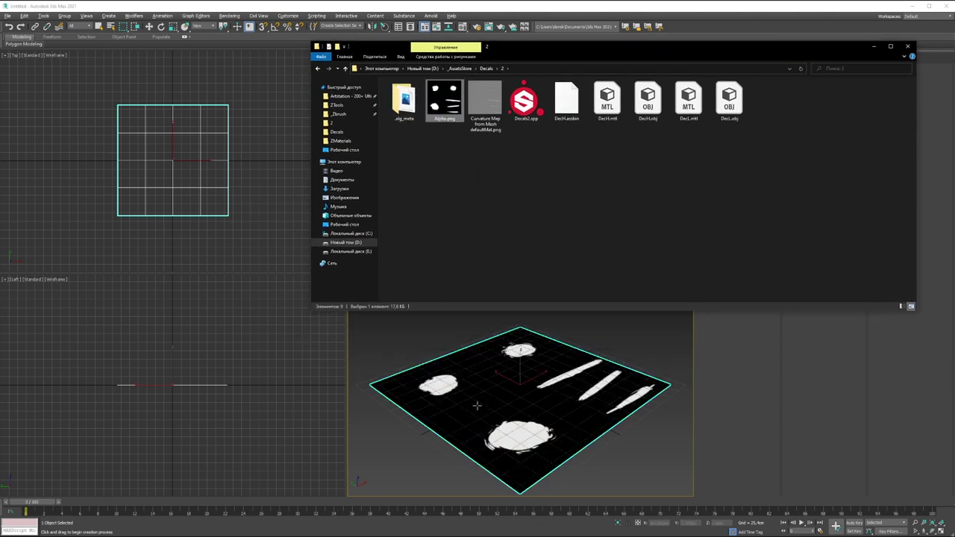
Step: In a maximized Top view, draw a small plane and move it onto the top-left blob
key(t)
key(alt+w)
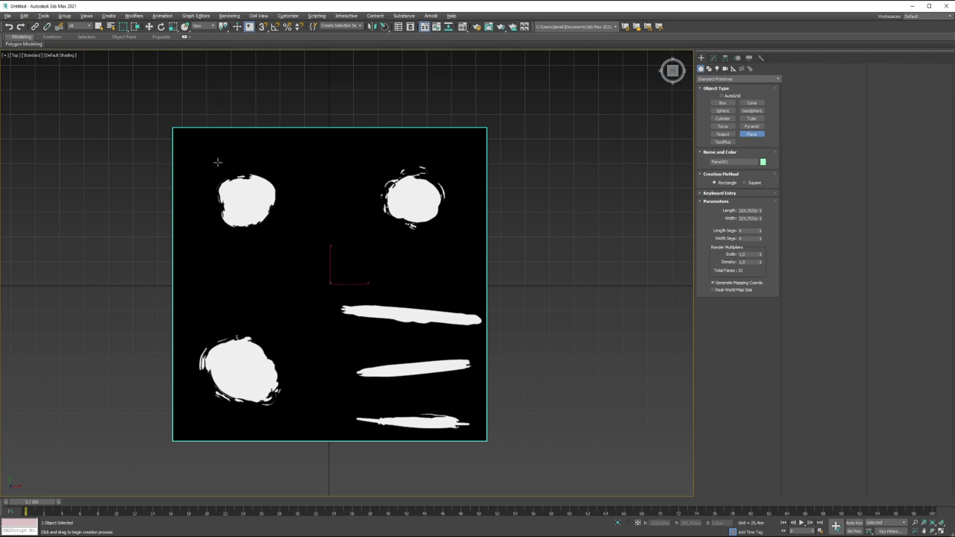
mouse_move(208, 164)
mouse_down()
mouse_move(231, 213)
mouse_move(249, 204)
mouse_up()
key(w)
drag(221, 159, 258, 198)
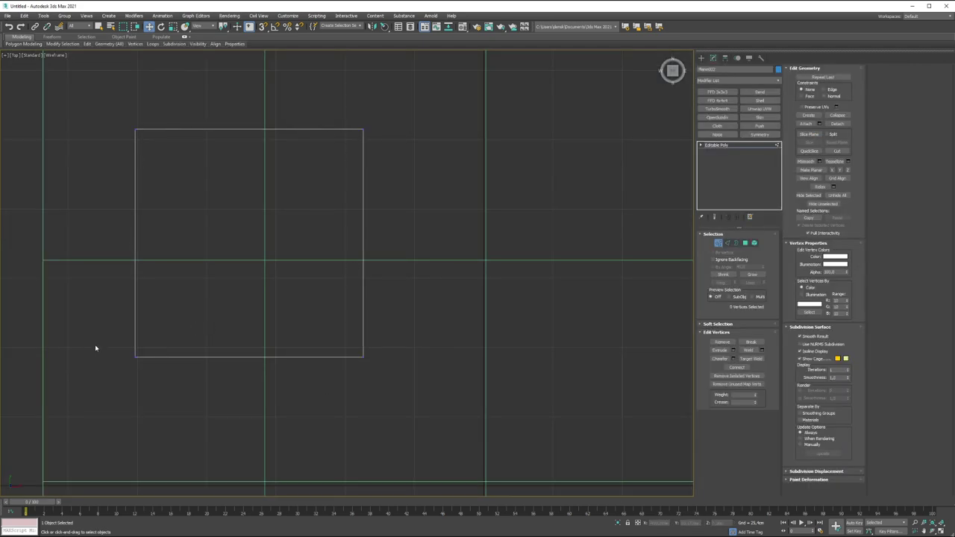
Step: Connect the bottom-left and top-right corner vertices with a diagonal edge, then view shaded
drag(96, 348, 169, 392)
ctrl+drag(408, 101, 329, 156)
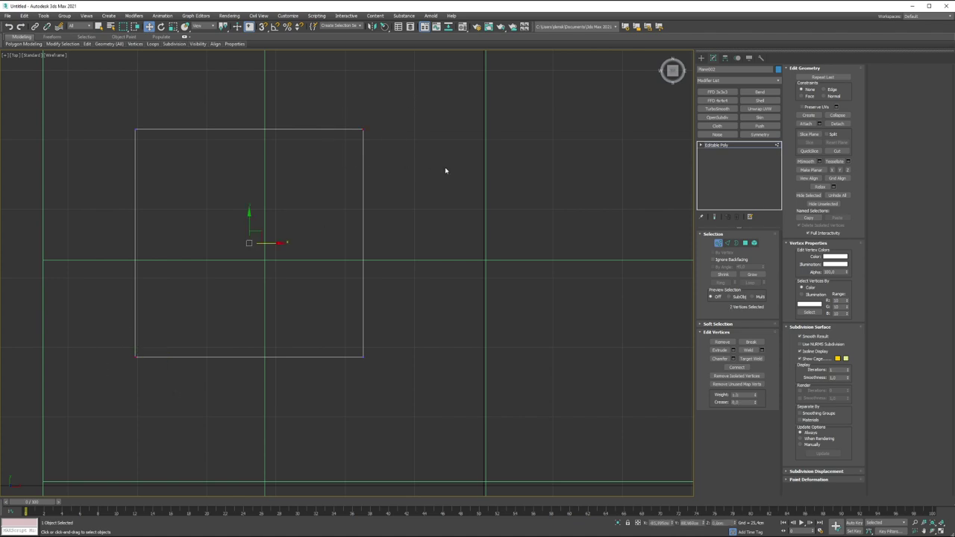
key(ctrl+shift+e)
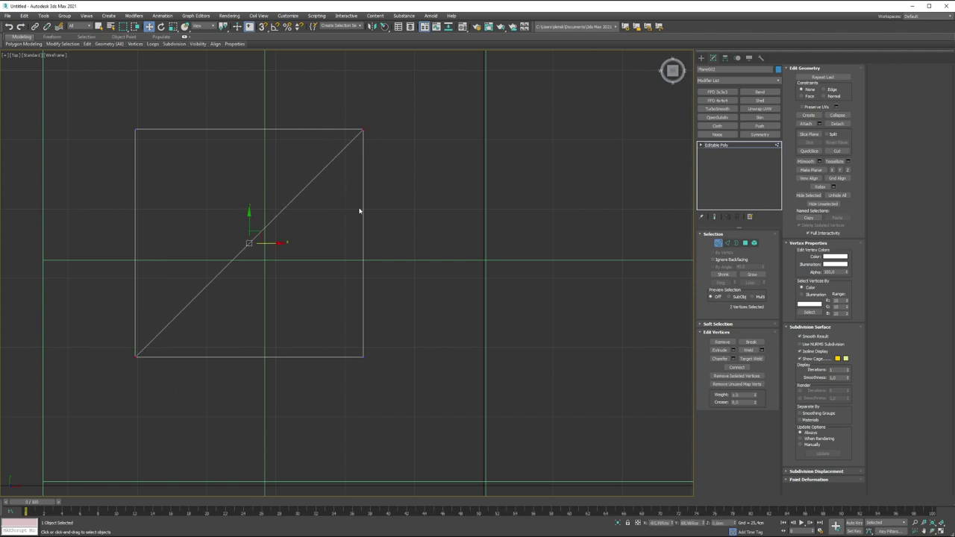
scroll(361, 208, down, 2)
scroll(362, 208, down, 1)
key(F3)
key(1)
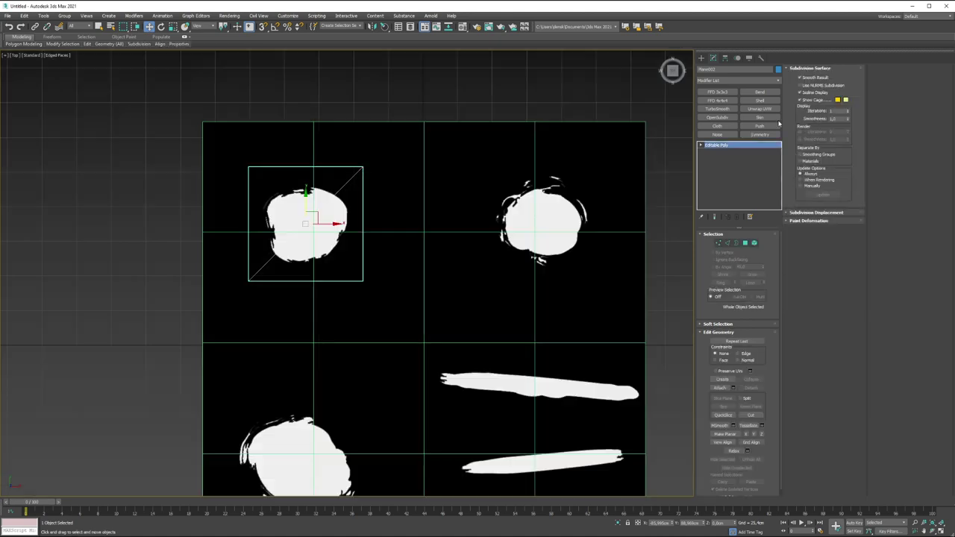
click(751, 80)
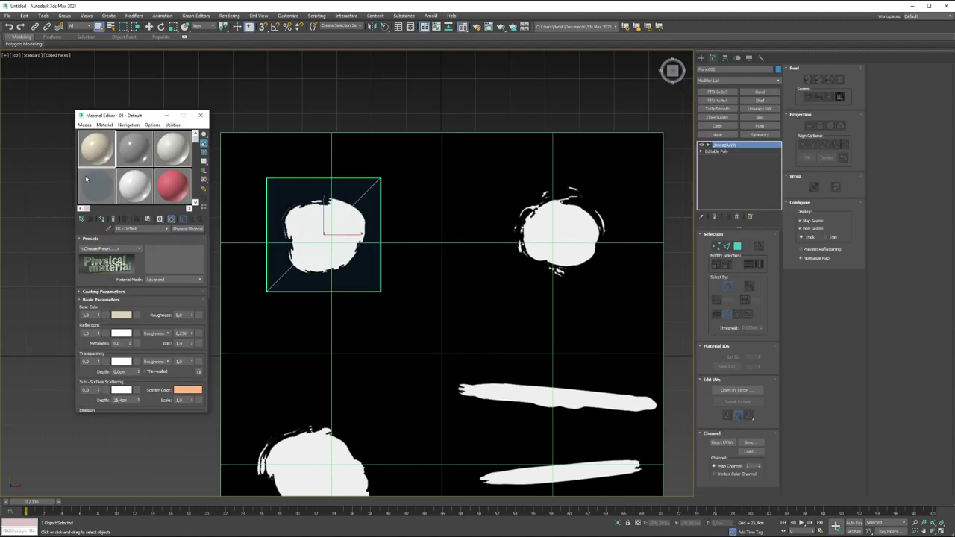
Step: Create a PBR Material (Metal/Rough) with Alpha.png for the small plane
click(177, 230)
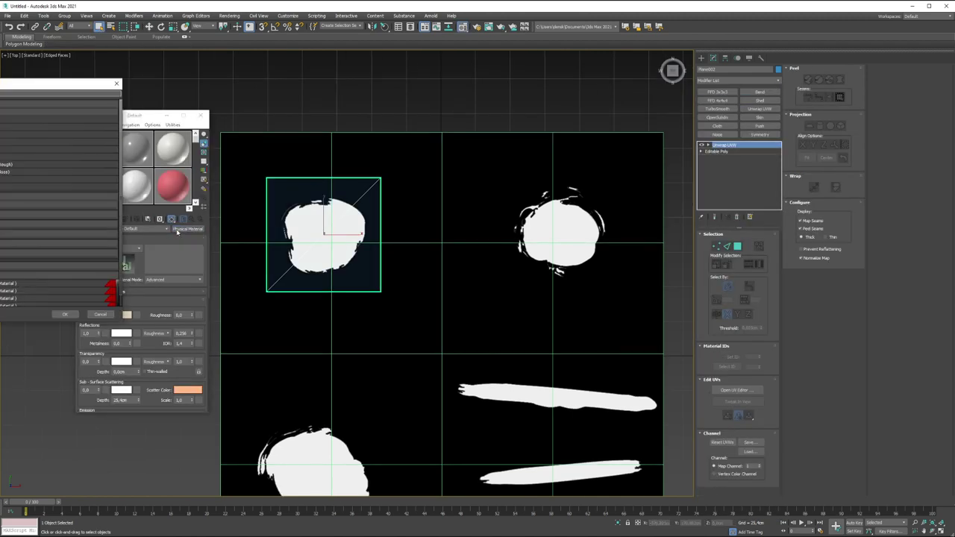
double_click(23, 165)
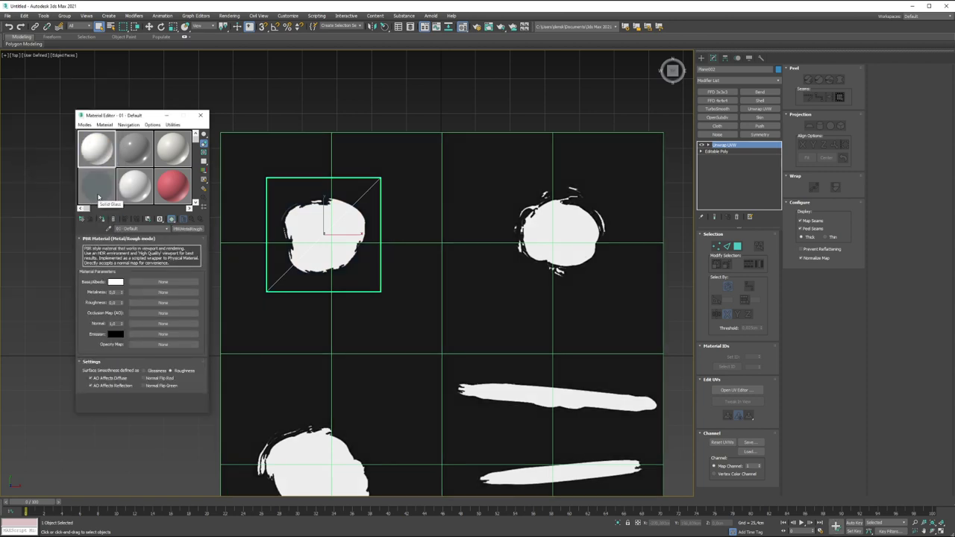
key(alt+Tab)
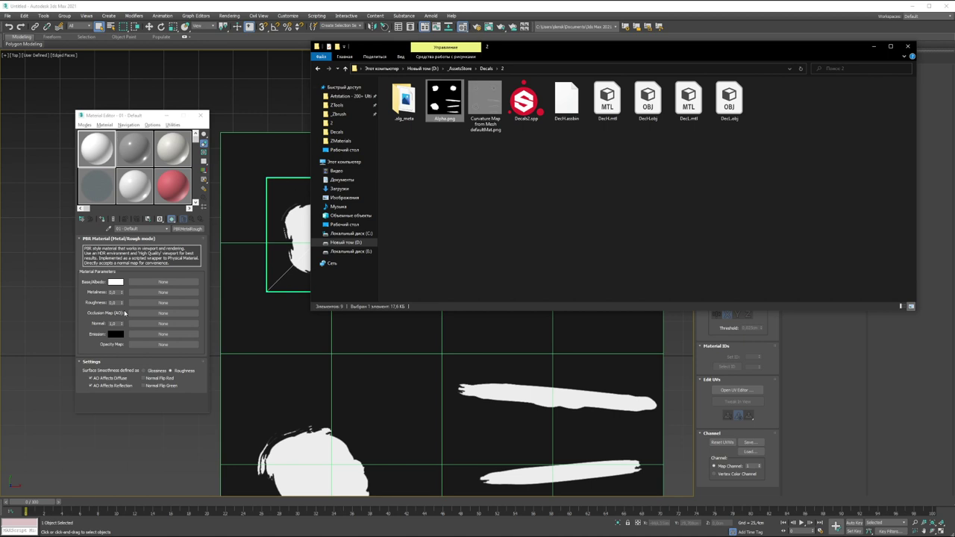
drag(445, 100, 291, 239)
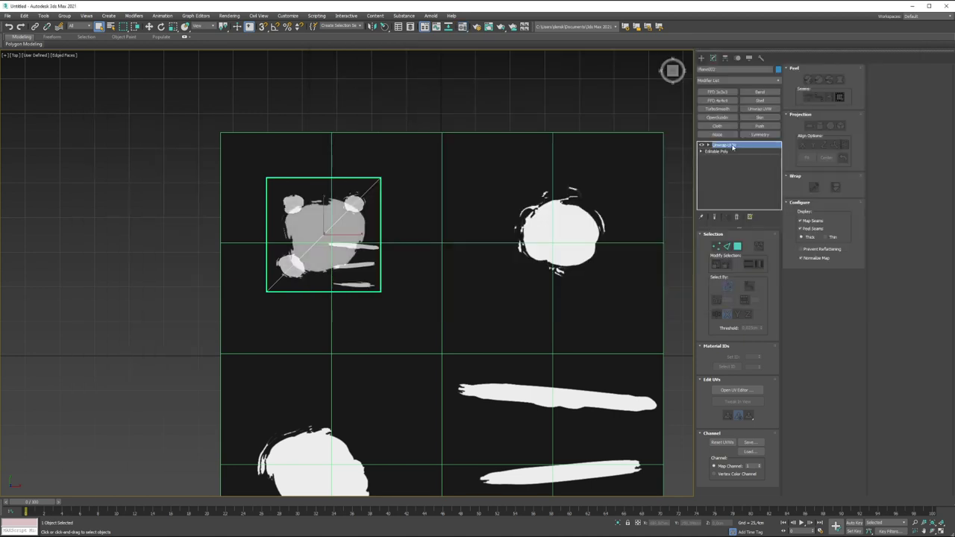
Step: Open the UV Editor in face mode with the Alpha texture as background
key(3)
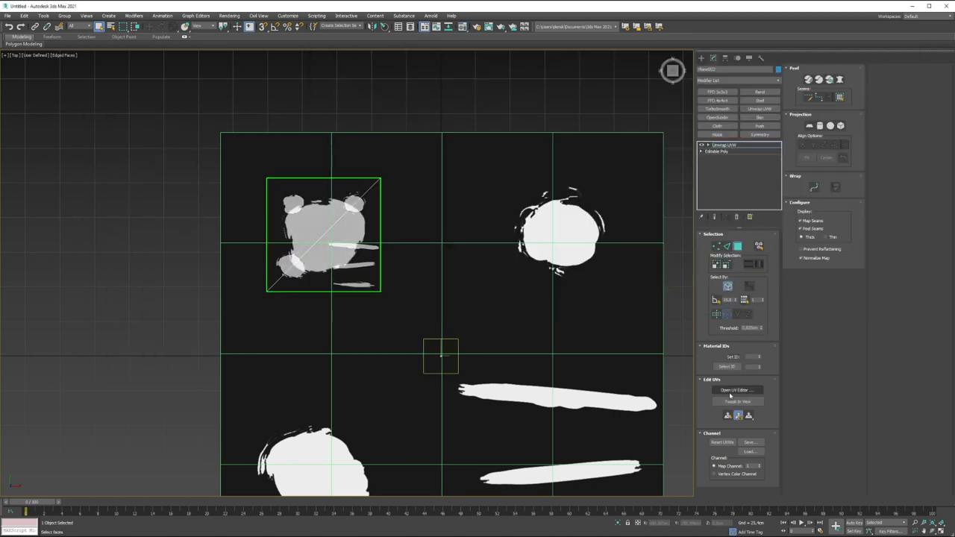
click(730, 390)
click(268, 191)
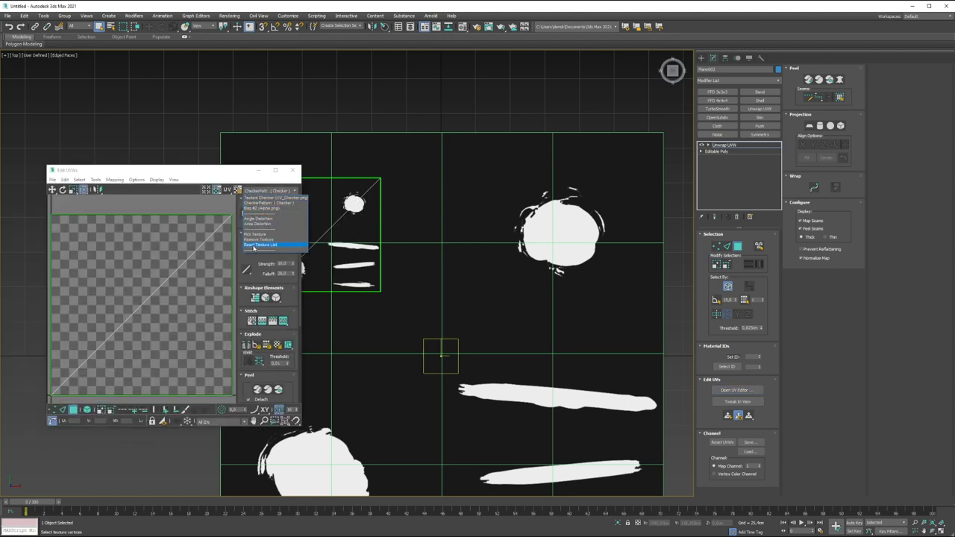
click(257, 208)
drag(300, 165, 456, 97)
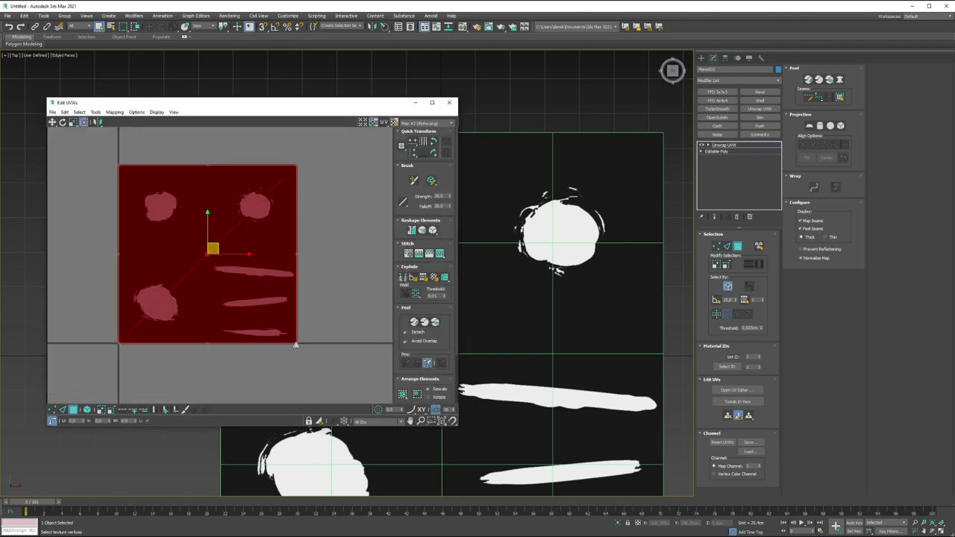
Step: Scale both UV triangles onto the top-left blob and exit face editing
mouse_move(296, 345)
mouse_down()
mouse_move(267, 316)
mouse_move(187, 286)
mouse_move(190, 250)
mouse_up()
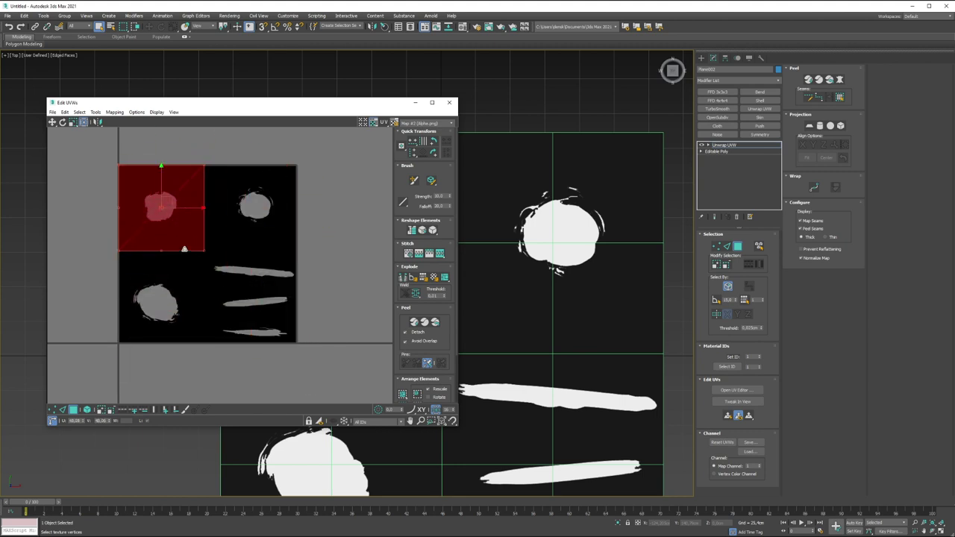
scroll(165, 195, up, 3)
click(156, 215)
click(221, 153)
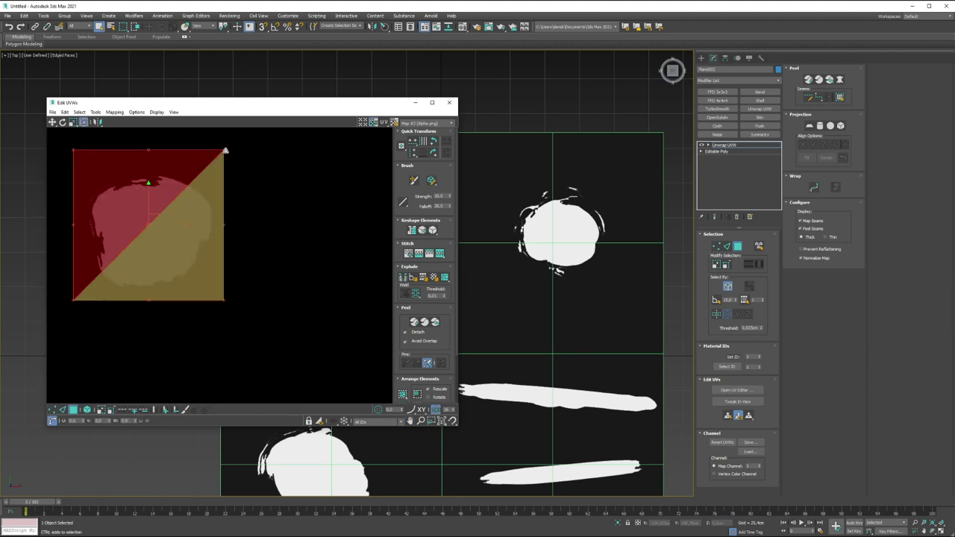
click(151, 217)
click(152, 215)
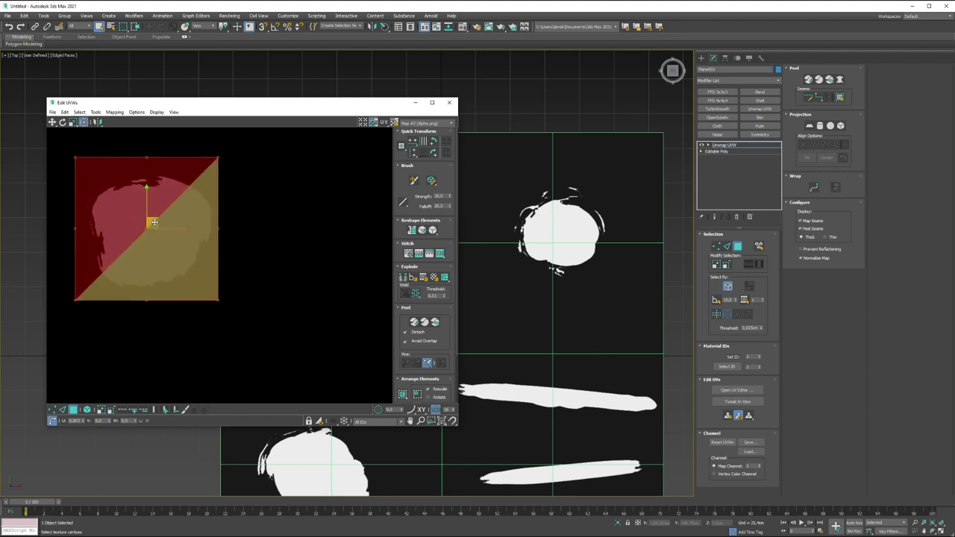
click(722, 145)
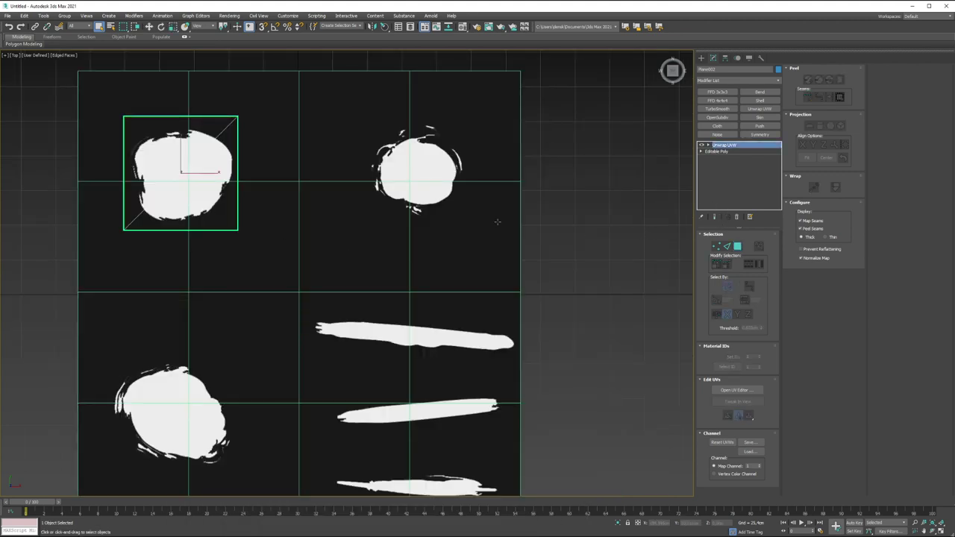
scroll(237, 191, down, 2)
Step: Copy the decal plane onto the top-right blob and into the lower-right quadrant
key(w)
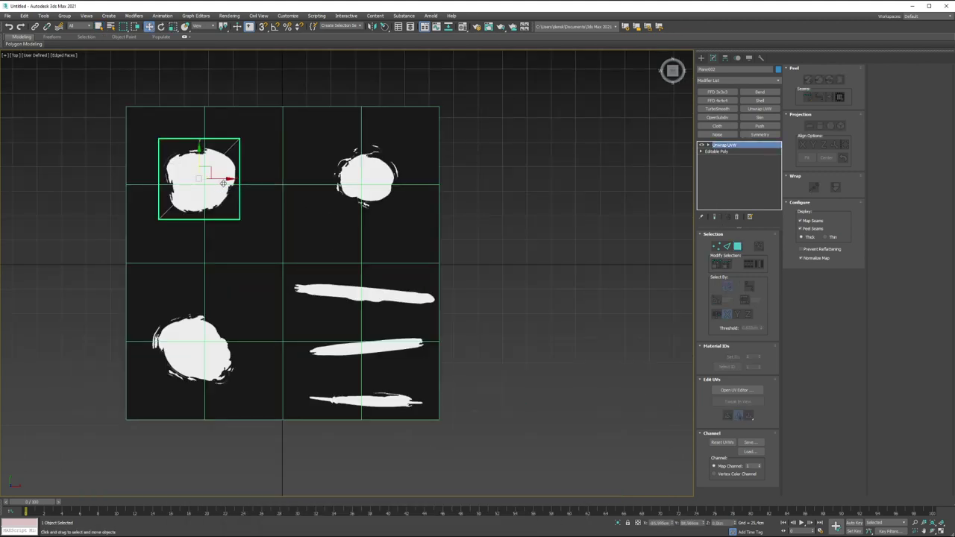
click(233, 180)
shift+drag(242, 180, 385, 181)
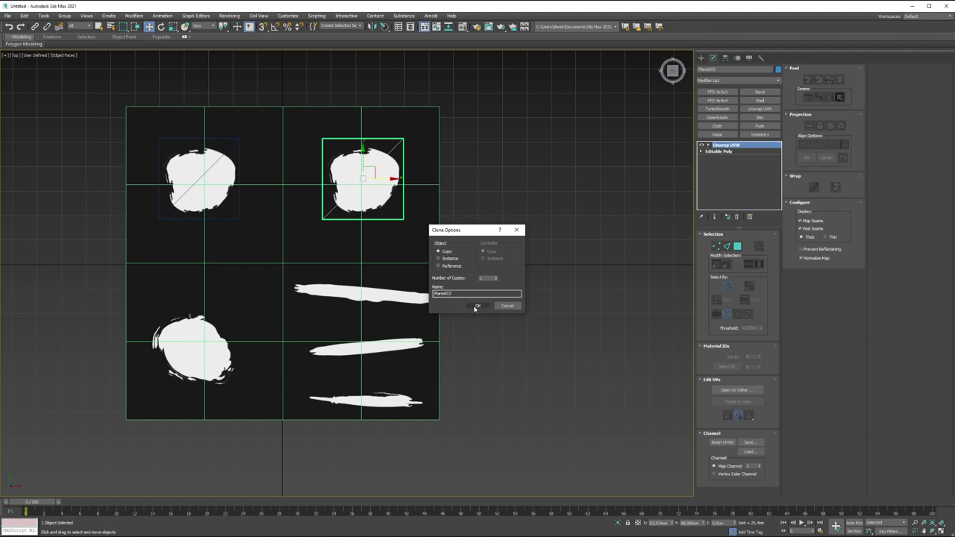
click(475, 308)
shift+drag(371, 174, 335, 305)
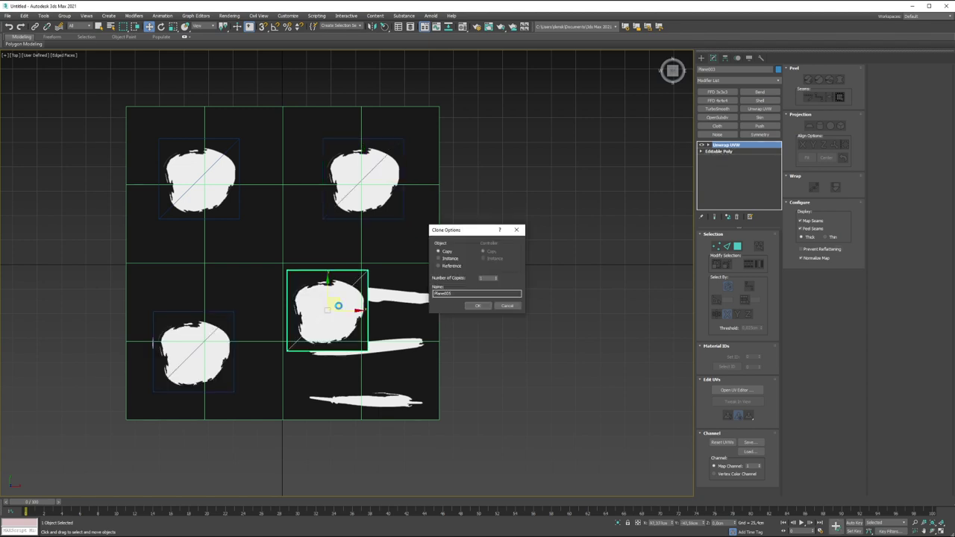
click(476, 306)
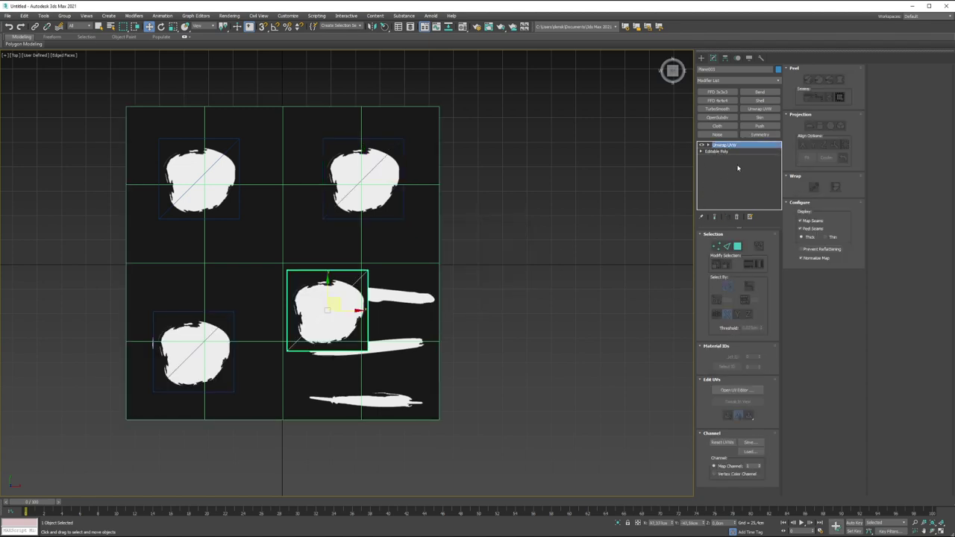
Step: Edit the copy's vertices to reshape the stroke quad into a wide flat strip
click(716, 152)
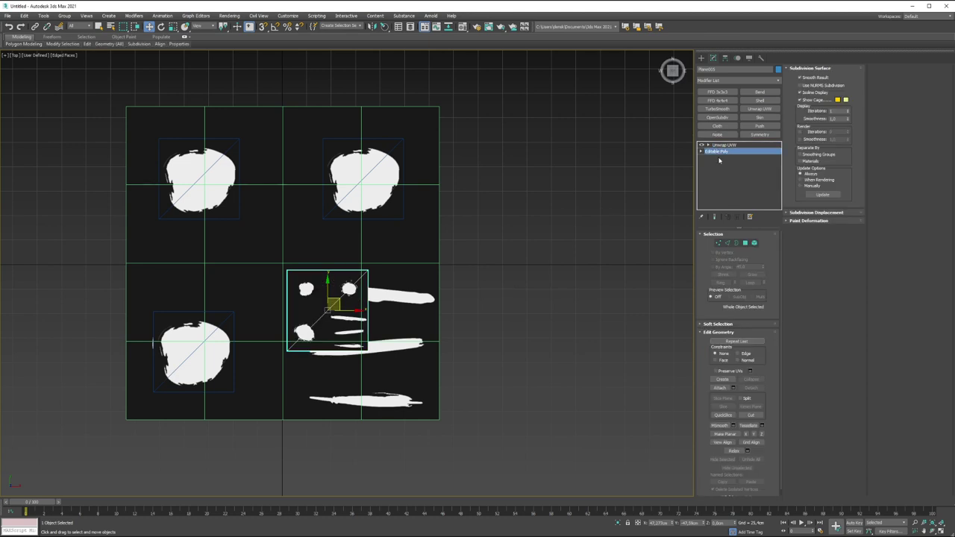
click(717, 243)
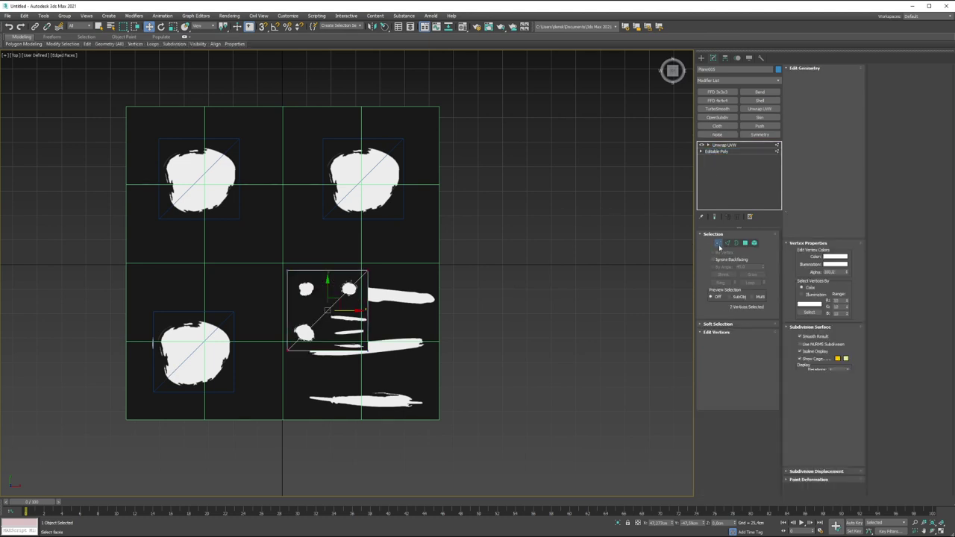
drag(327, 286, 322, 246)
key(ctrl+z)
key(ctrl+z)
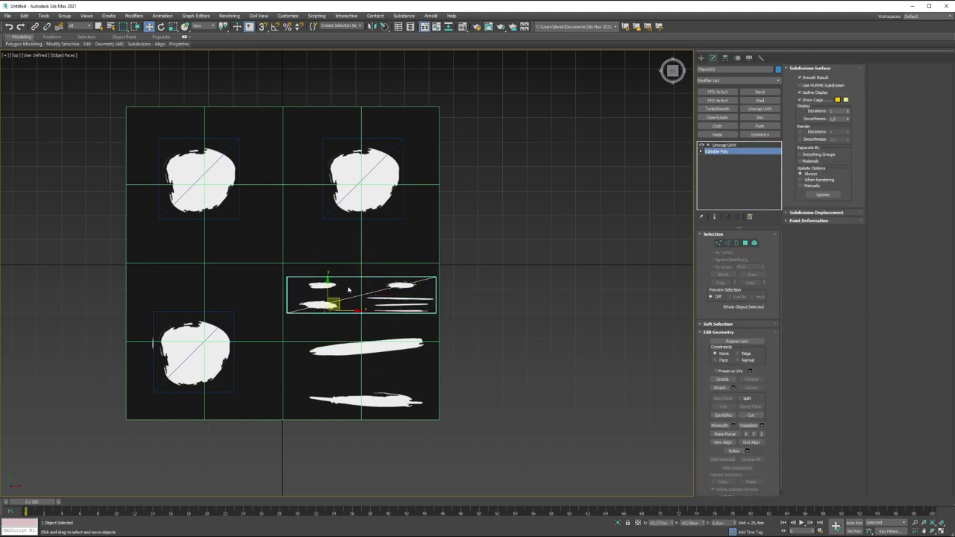
Step: Make the strip plane See-Through and move the full decal sheet plane right
right_click(347, 289)
click(369, 340)
click(429, 281)
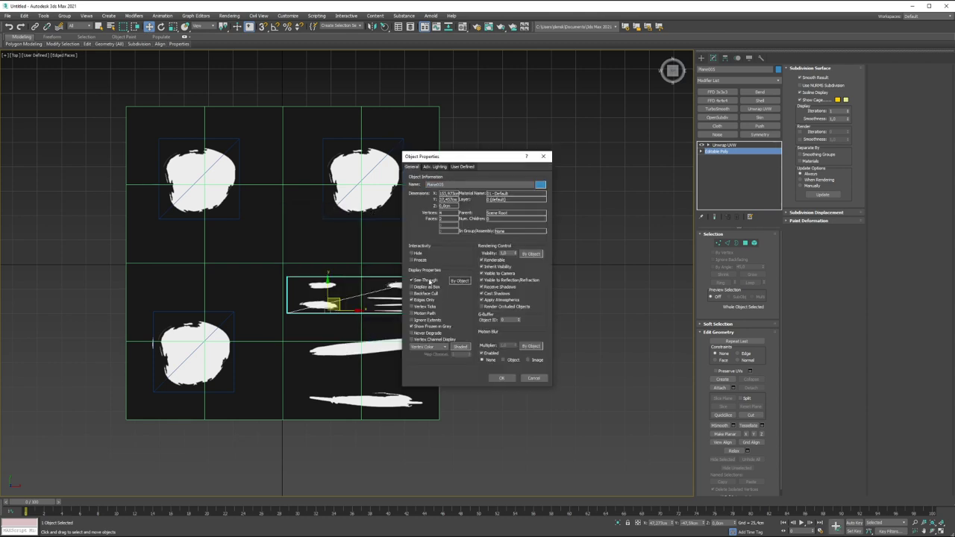
click(501, 378)
drag(300, 235, 602, 239)
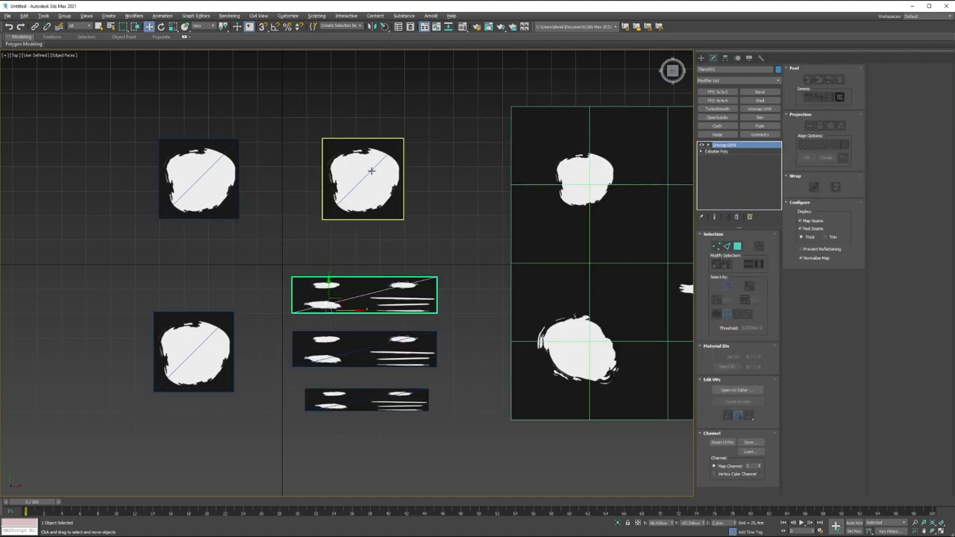
Step: Open the strip plane's UV Editor with the alpha map as background
click(733, 145)
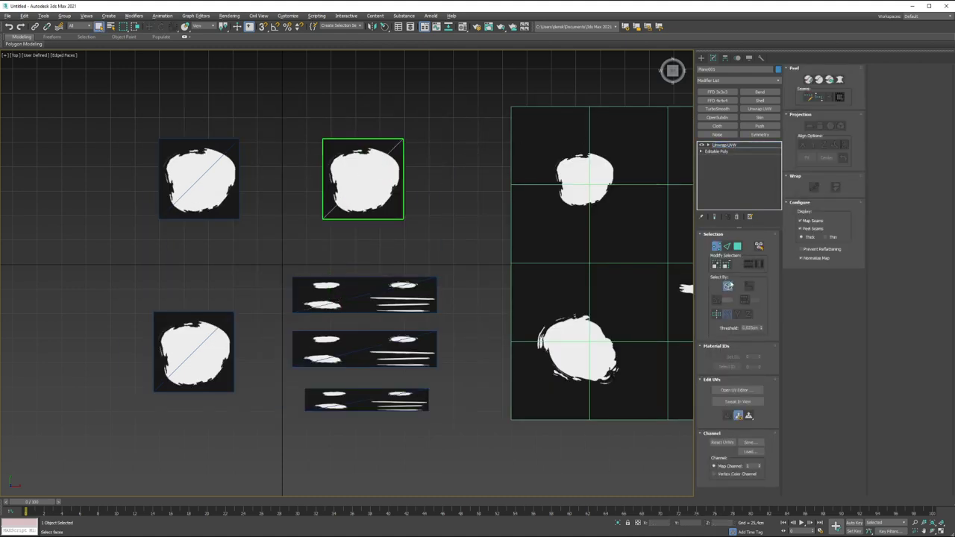
click(734, 390)
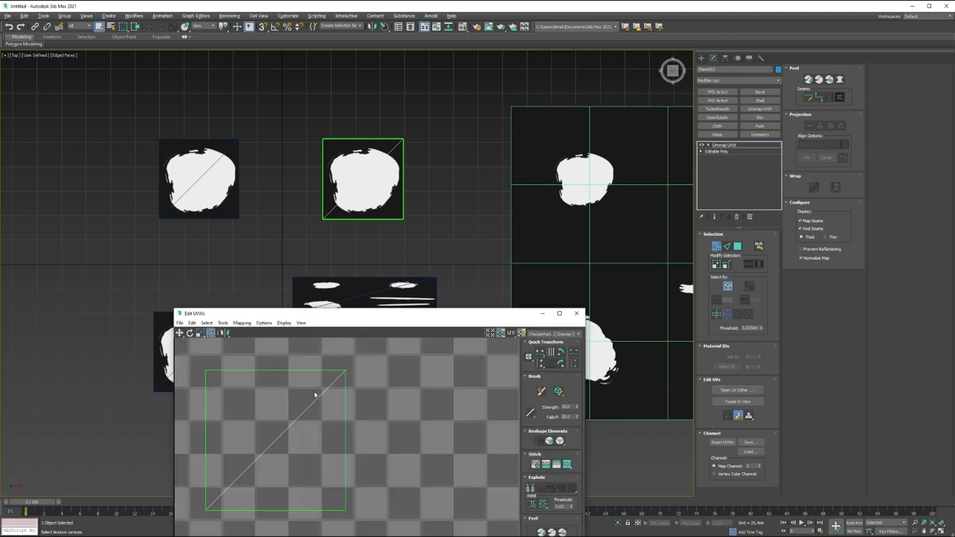
click(575, 336)
click(552, 361)
drag(342, 403, 443, 406)
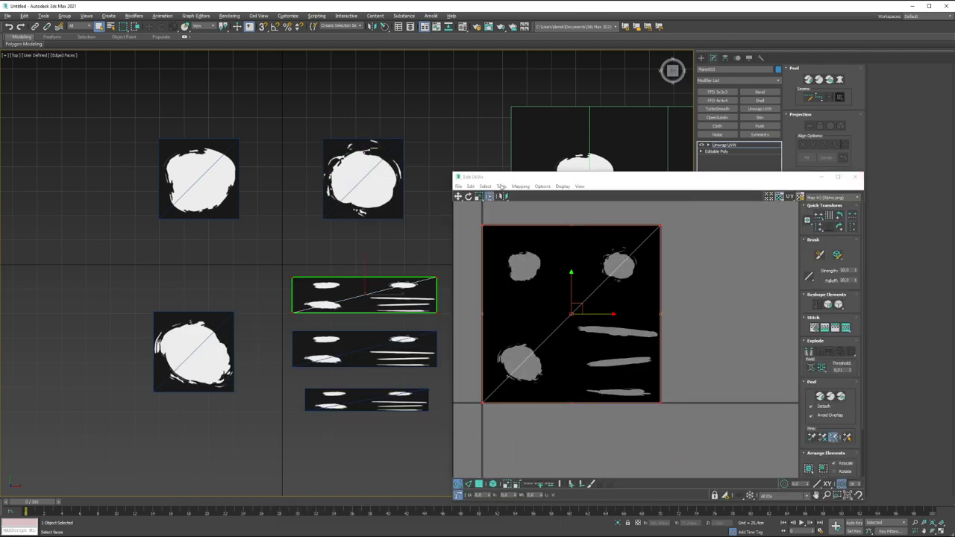
Step: Flatten Mapping the strip's UVs, then move and shrink them onto one stroke
click(520, 187)
drag(683, 206, 453, 427)
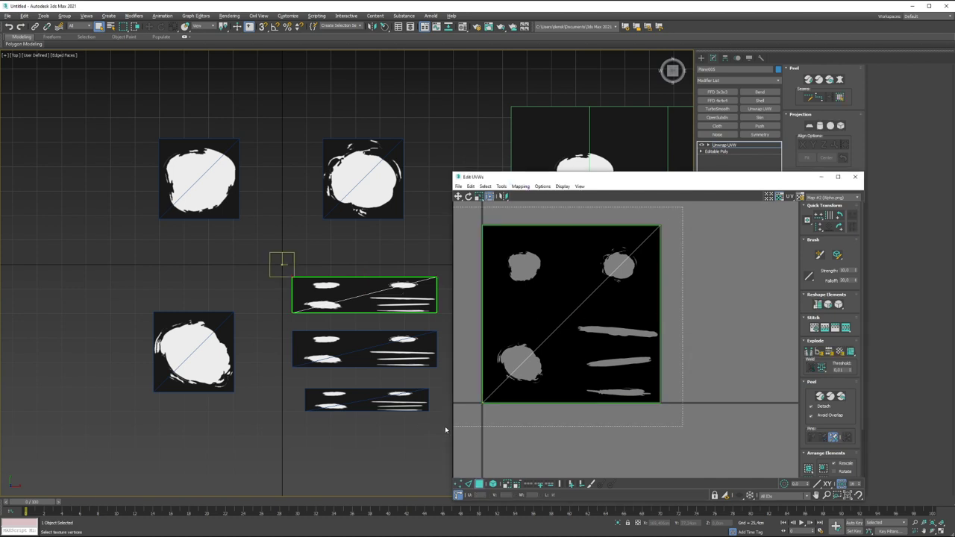
click(521, 186)
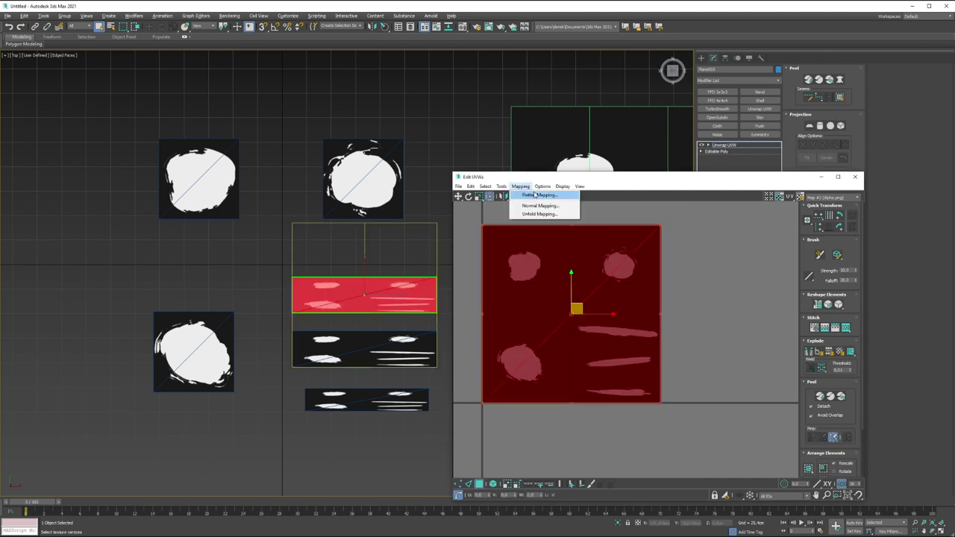
click(534, 194)
click(103, 65)
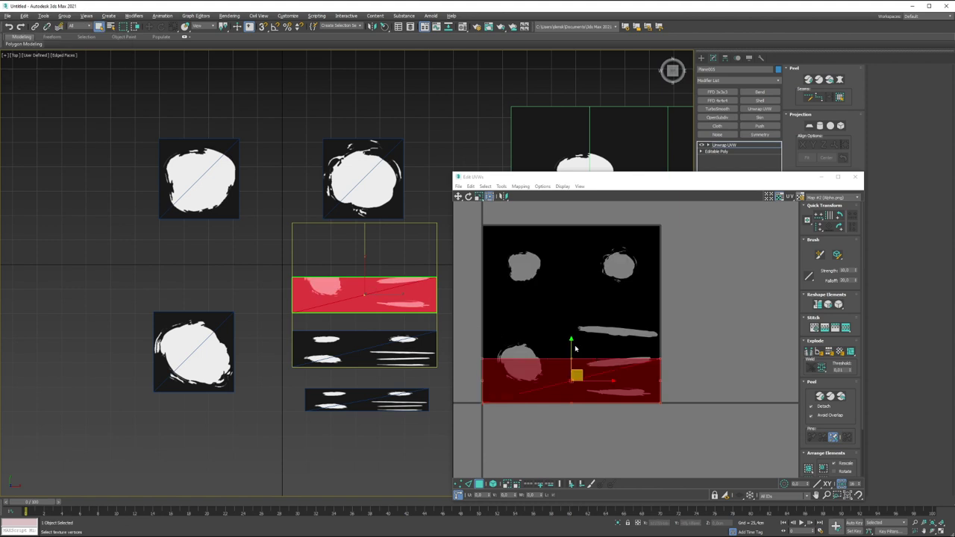
drag(571, 339, 581, 296)
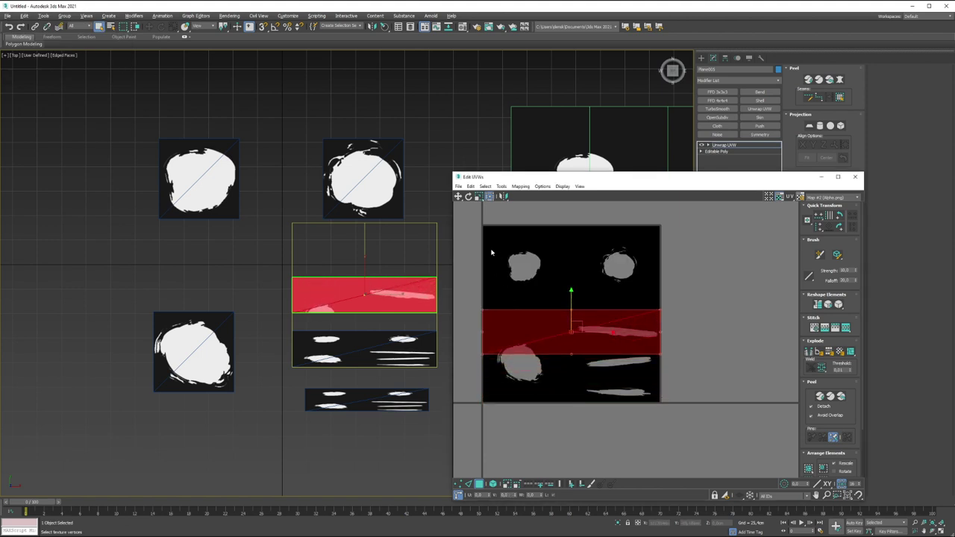
drag(483, 360, 575, 340)
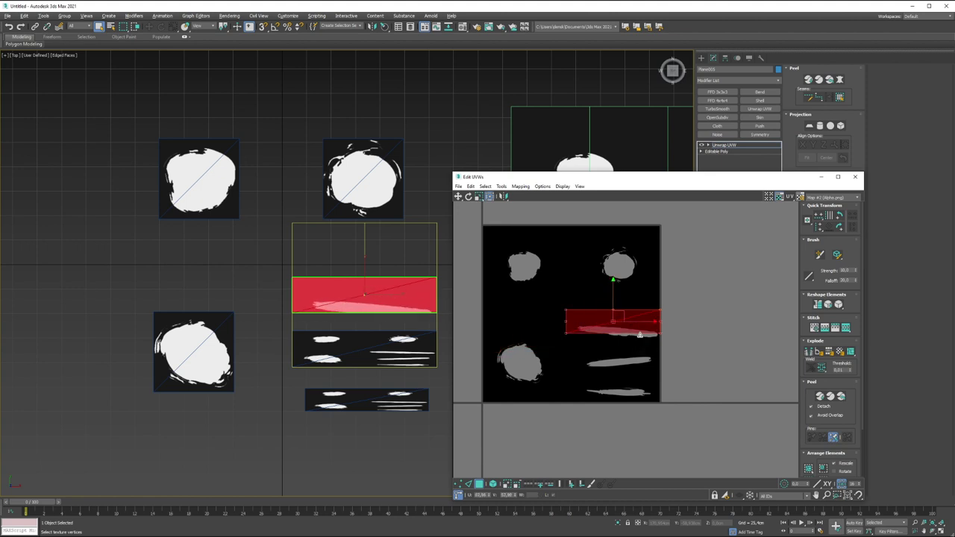
scroll(616, 257, up, 3)
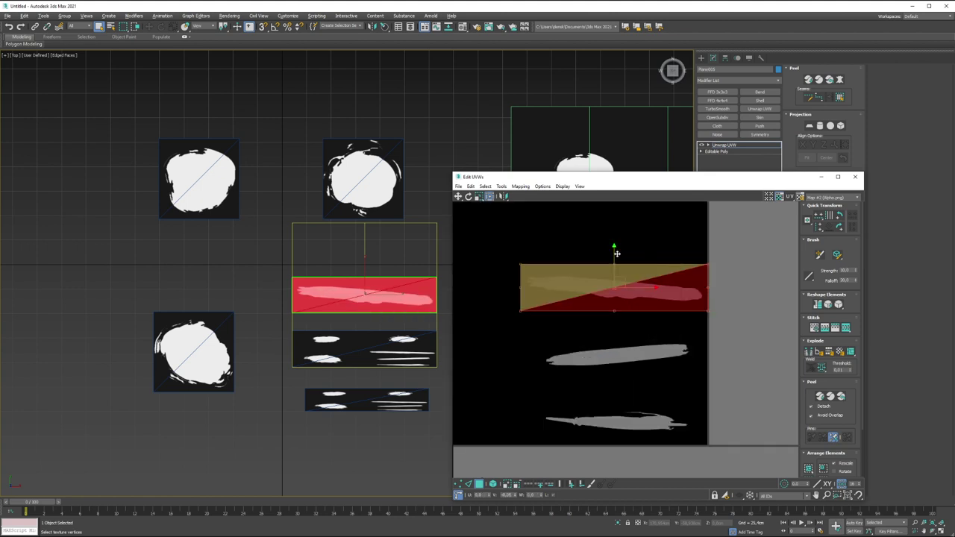
drag(507, 110, 222, 413)
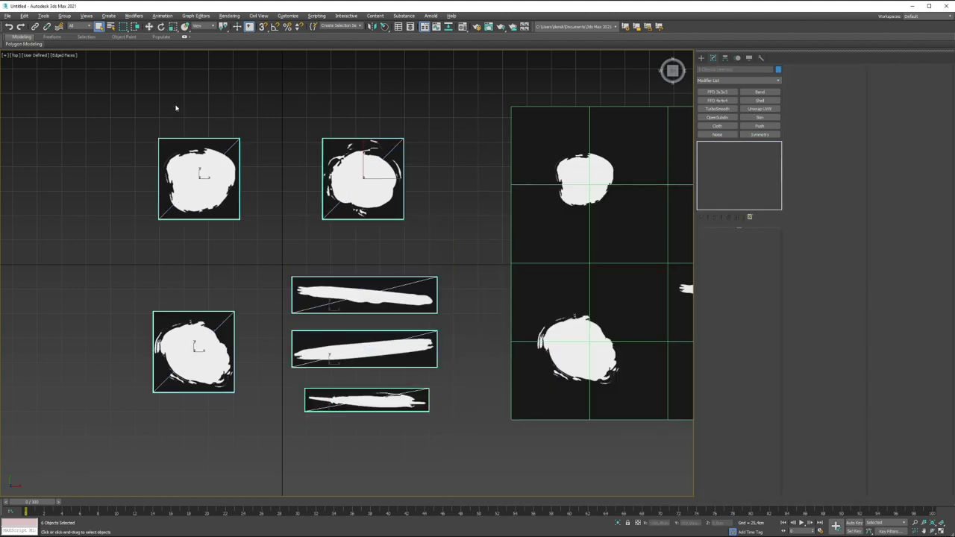
Step: Convert the six selected planes to Editable Poly and add one shared Unwrap UVW
right_click(366, 183)
mouse_move(399, 261)
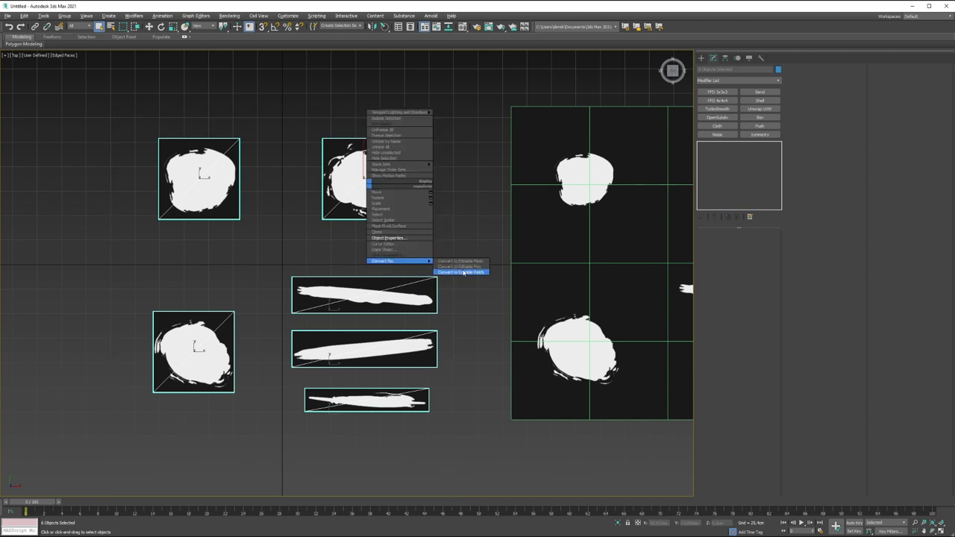
click(467, 267)
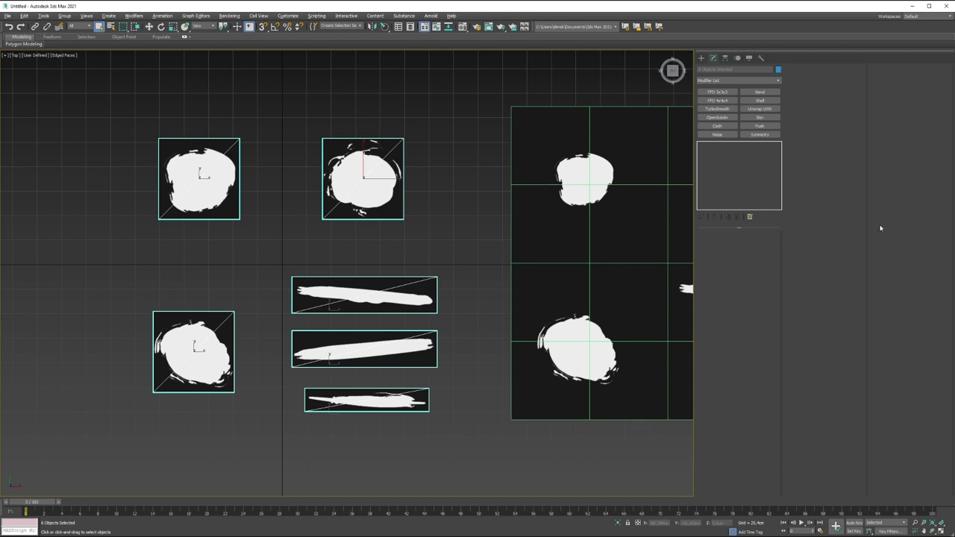
click(760, 109)
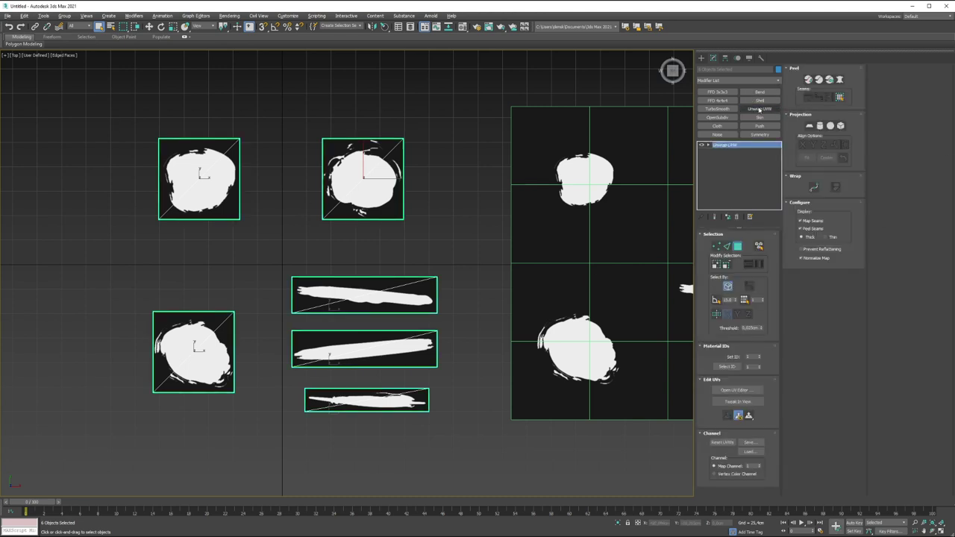
key(1)
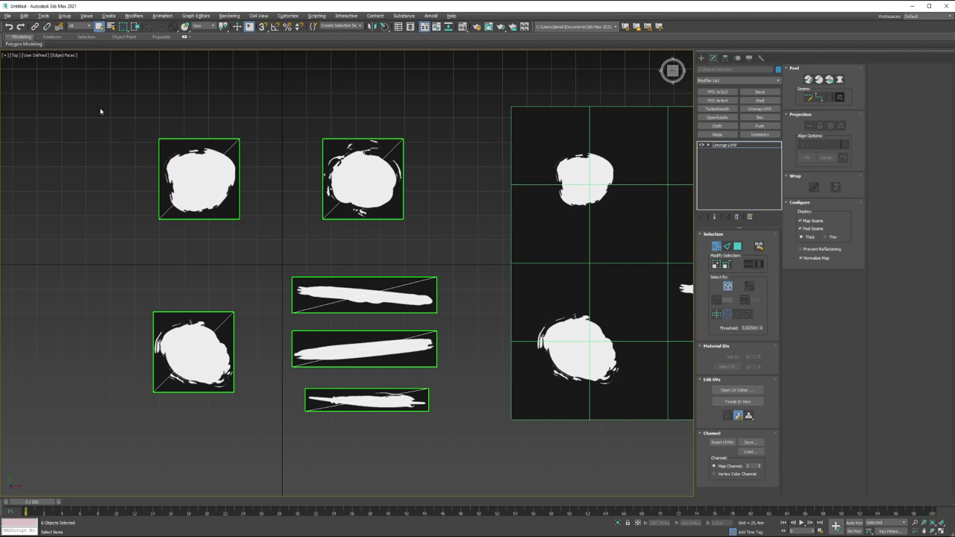
Step: Zero the top-left round plane's X and Y position to put it at the origin
key(3)
click(200, 181)
key(w)
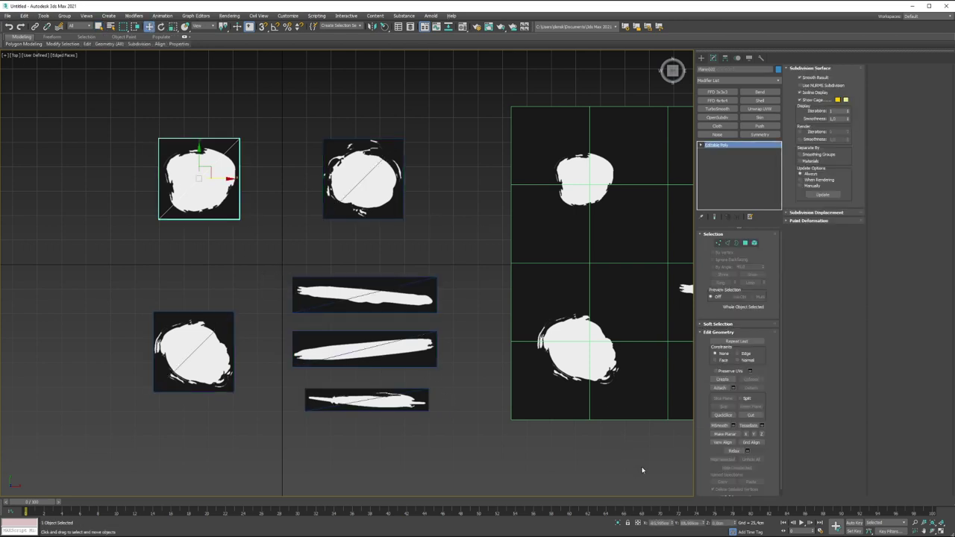
right_click(673, 524)
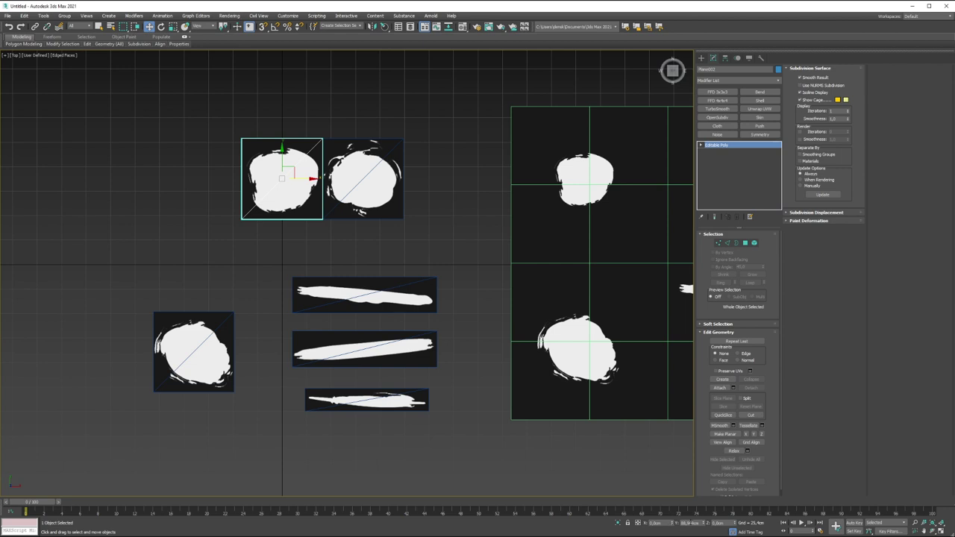
right_click(703, 524)
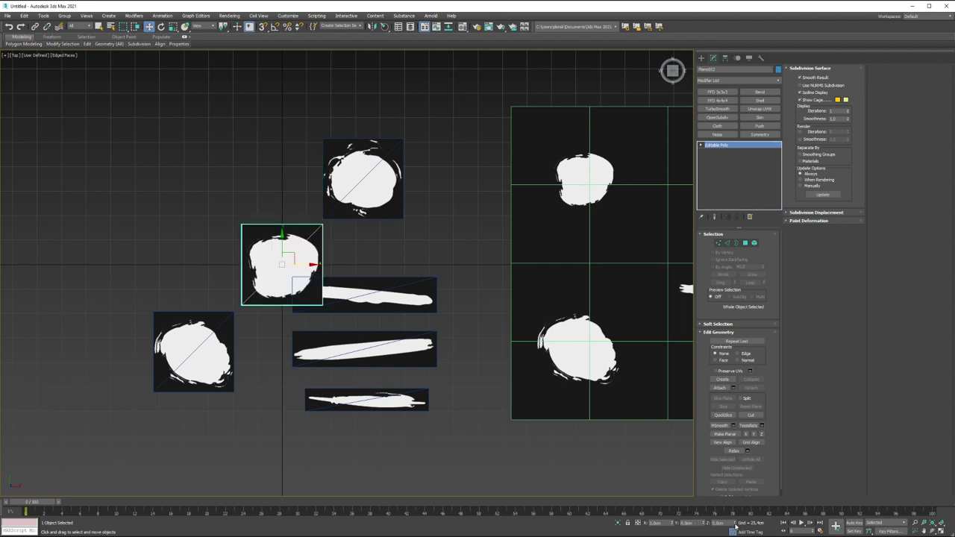
Step: Move the other round planes onto the origin and shift the long stroke planes
click(363, 180)
drag(363, 180, 282, 264)
click(358, 297)
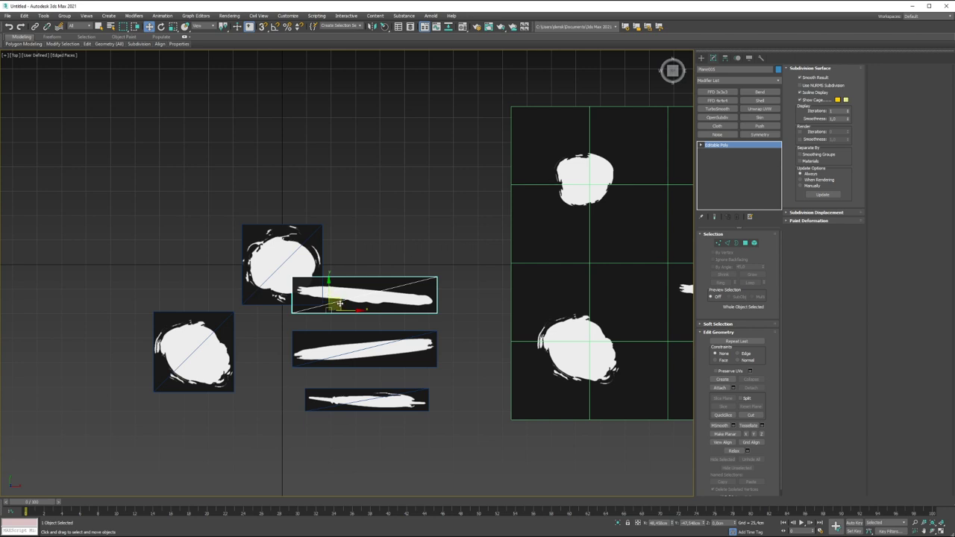
drag(339, 303, 376, 284)
click(362, 400)
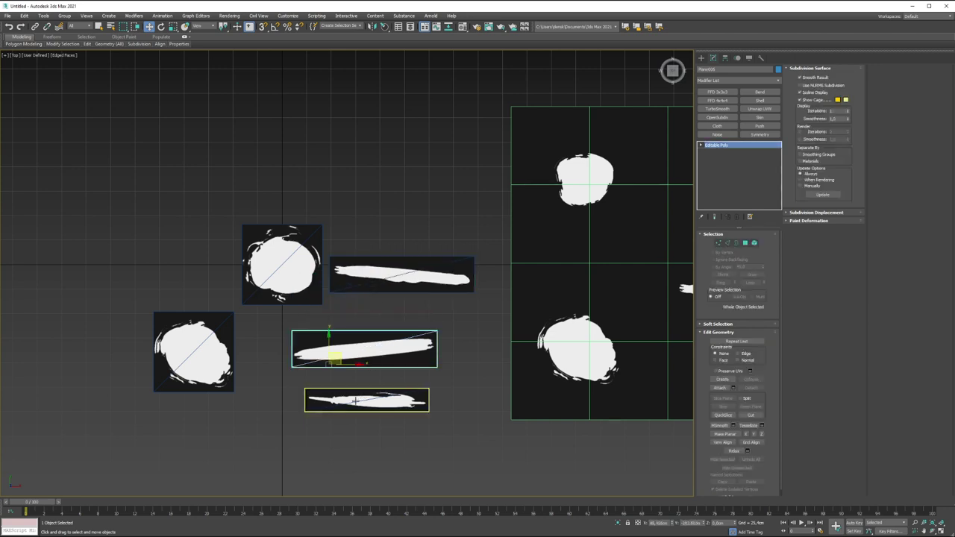
click(213, 351)
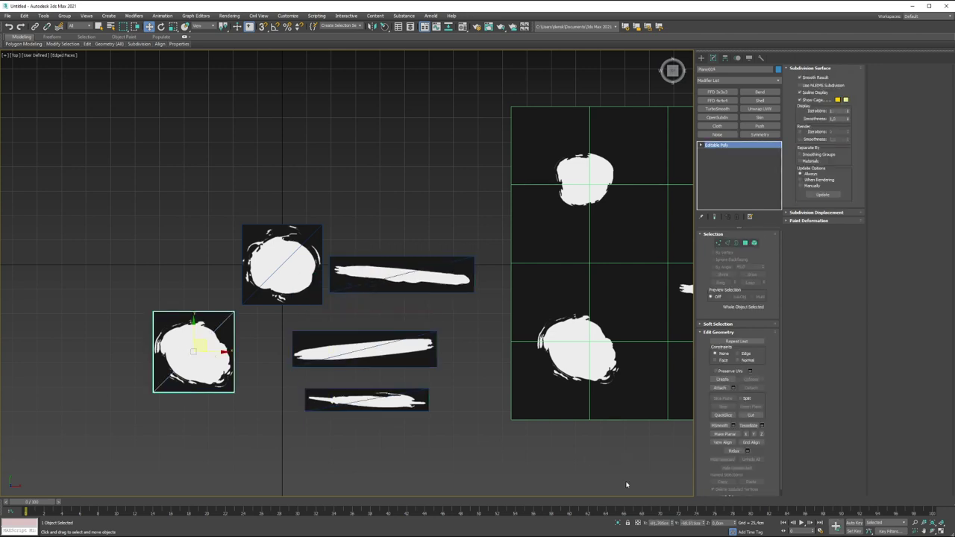
mouse_move(193, 352)
mouse_down()
mouse_move(282, 351)
mouse_move(282, 264)
mouse_up()
drag(468, 202, 425, 407)
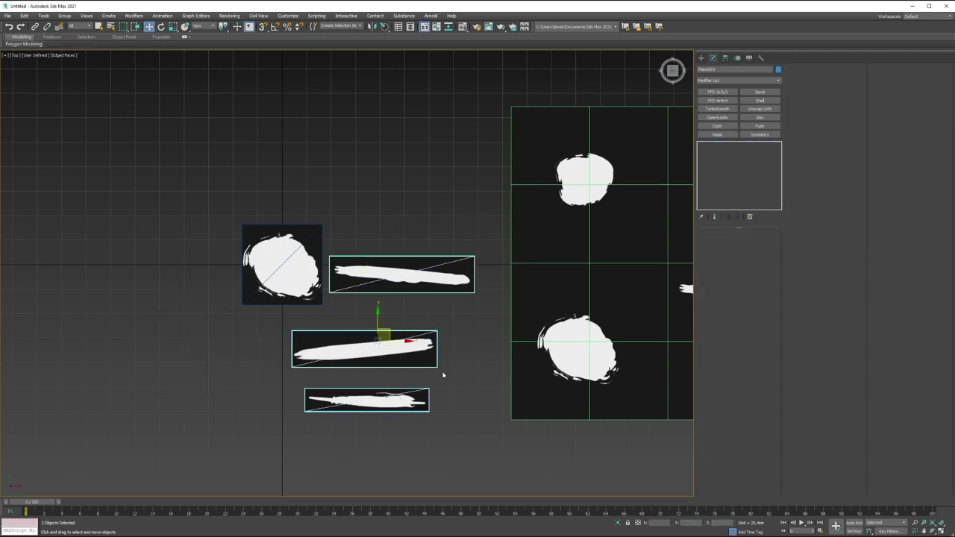
click(724, 58)
Step: Center the long planes' pivots, stack them at the origin, and start exporting
click(729, 110)
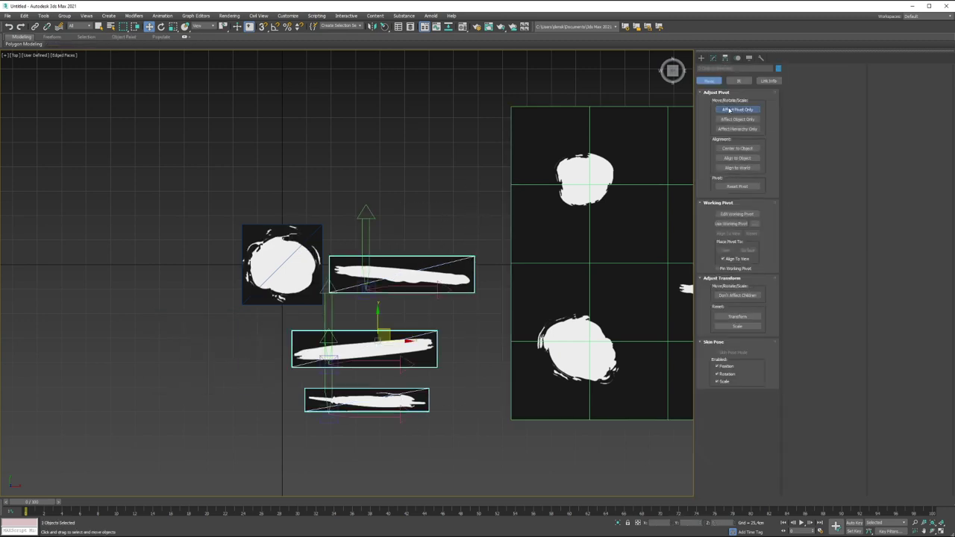
click(736, 148)
click(736, 110)
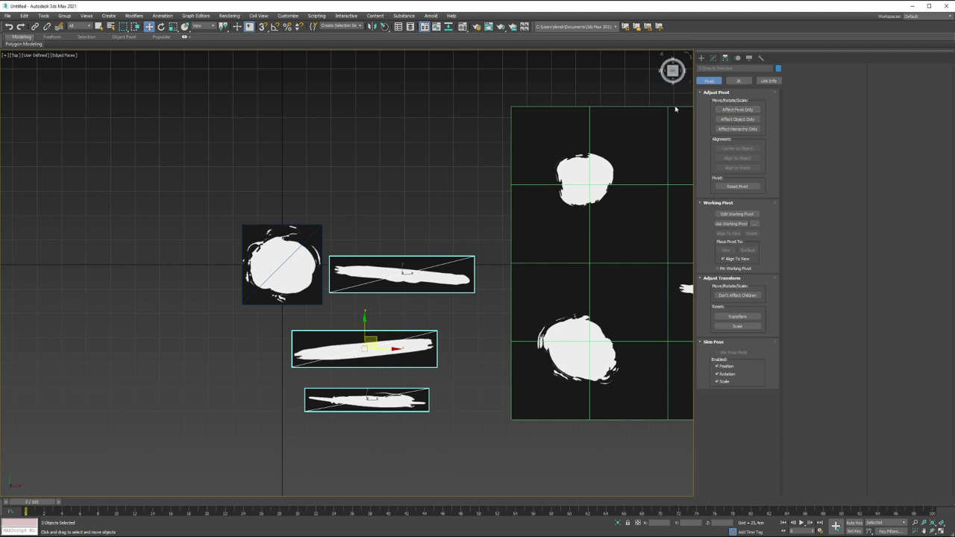
drag(403, 273, 283, 264)
drag(364, 348, 282, 264)
click(367, 400)
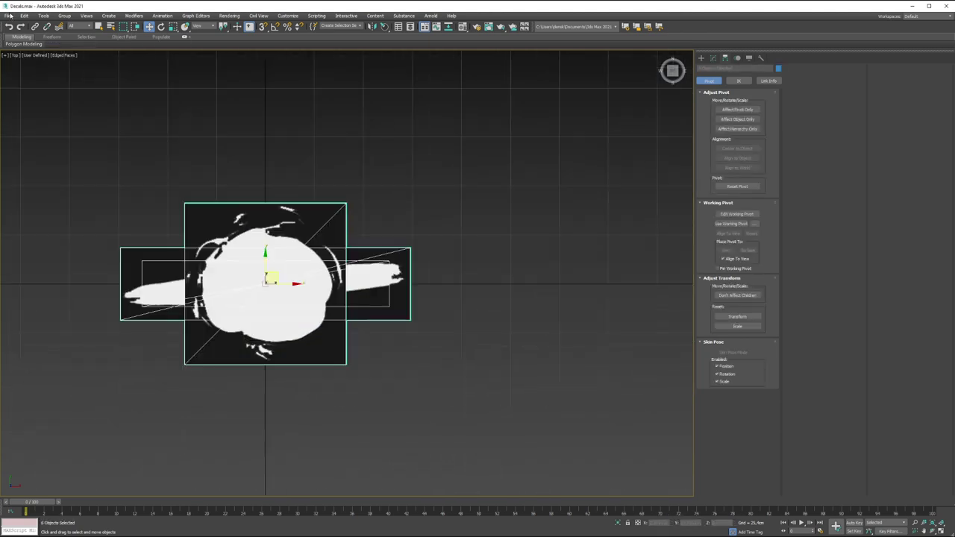
click(6, 16)
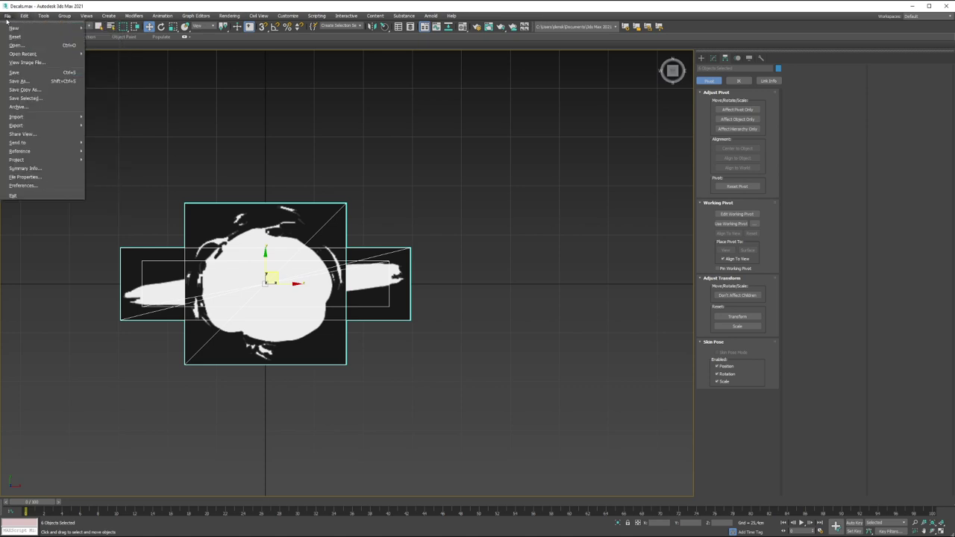
mouse_move(16, 125)
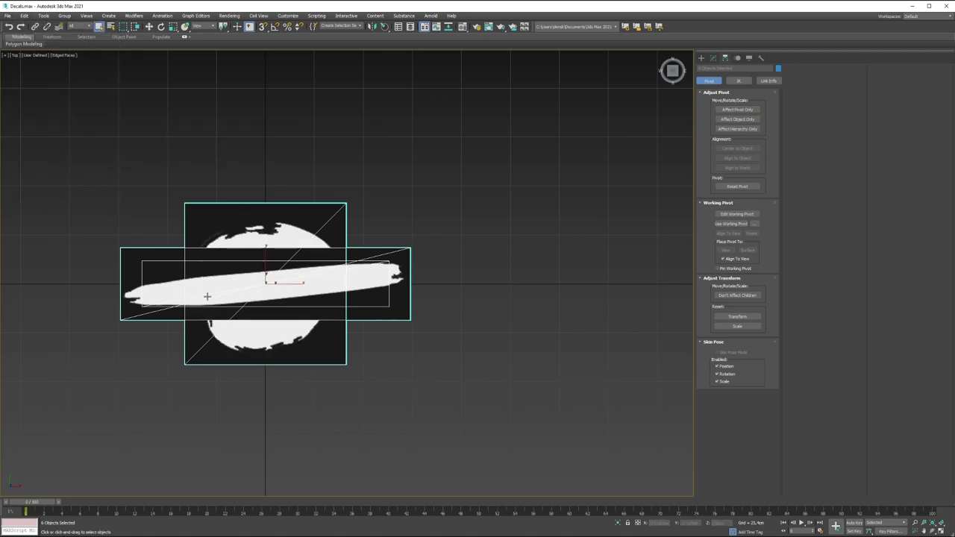
key(super)
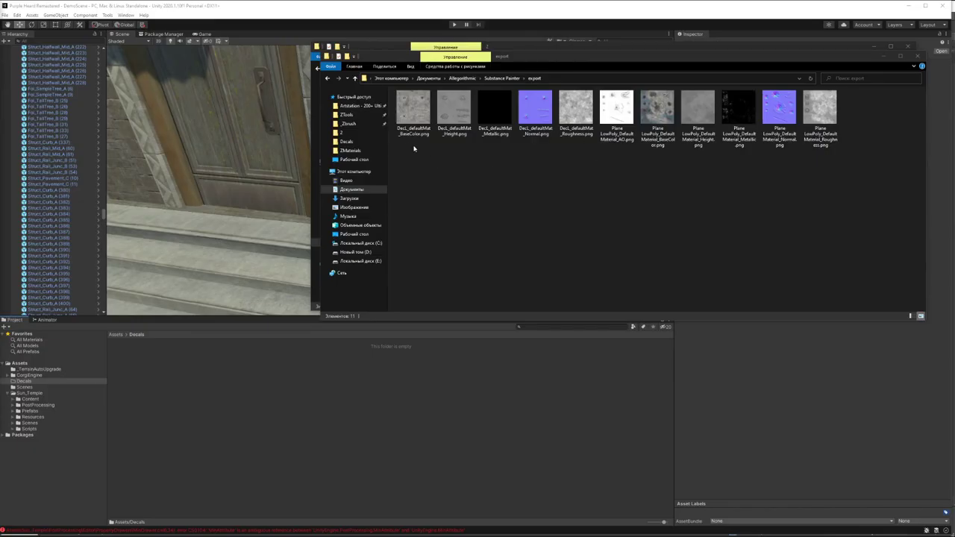
Step: Import the five decal textures and the Planes FBX into Decals, placing Planes on the steps
mouse_move(414, 149)
mouse_down()
mouse_move(592, 120)
mouse_move(559, 243)
mouse_move(480, 437)
mouse_up()
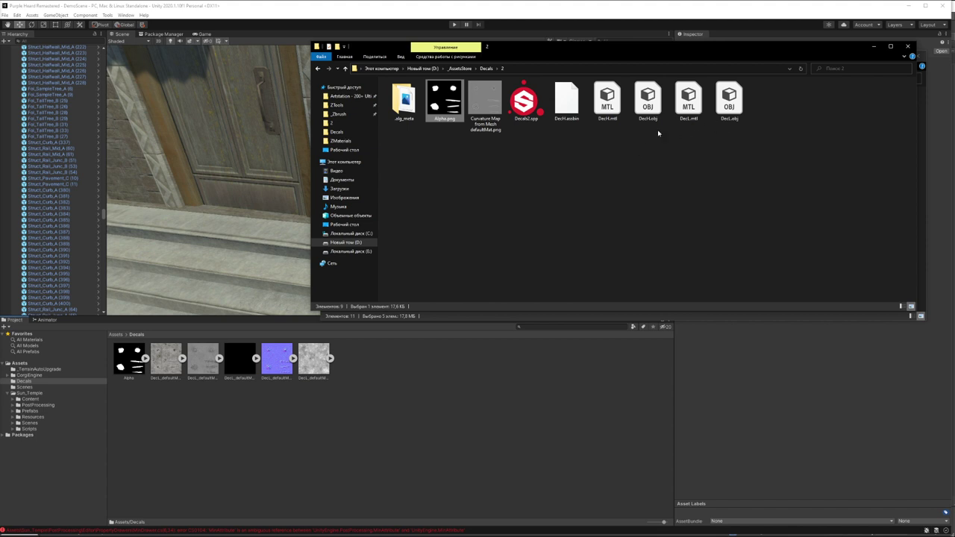
click(460, 68)
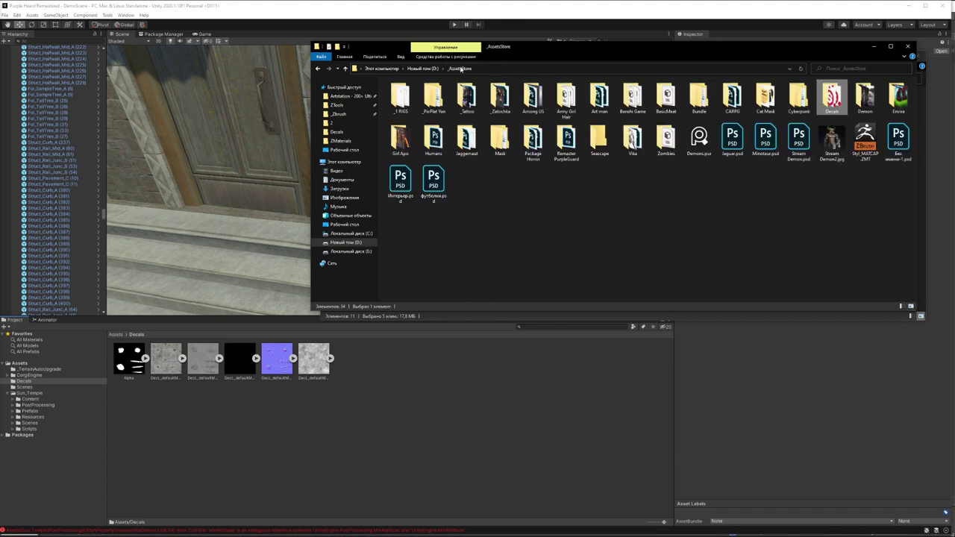
key(alt+Left)
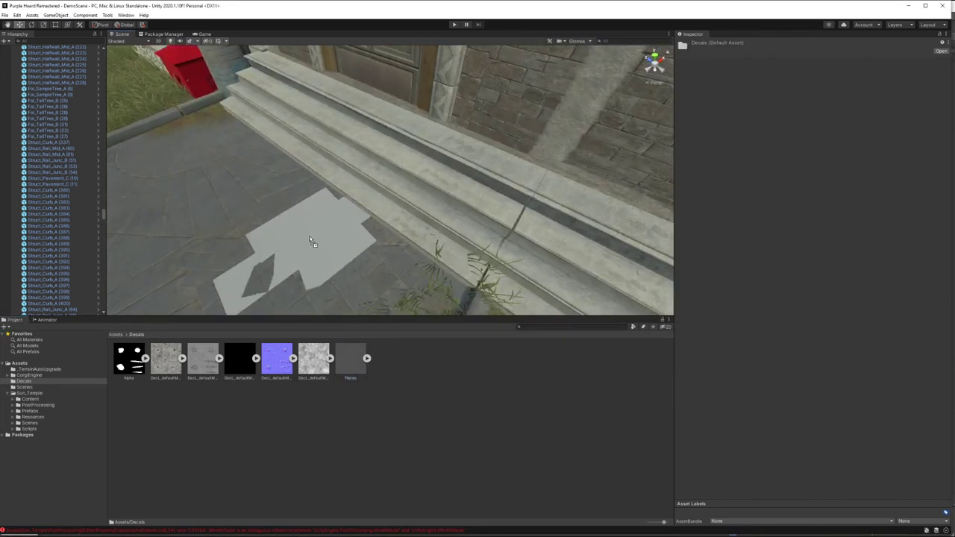
mouse_move(682, 223)
mouse_down()
mouse_move(298, 216)
mouse_move(263, 145)
mouse_up()
Step: Unpack the Planes prefab into separate decal planes and select them all
key(f)
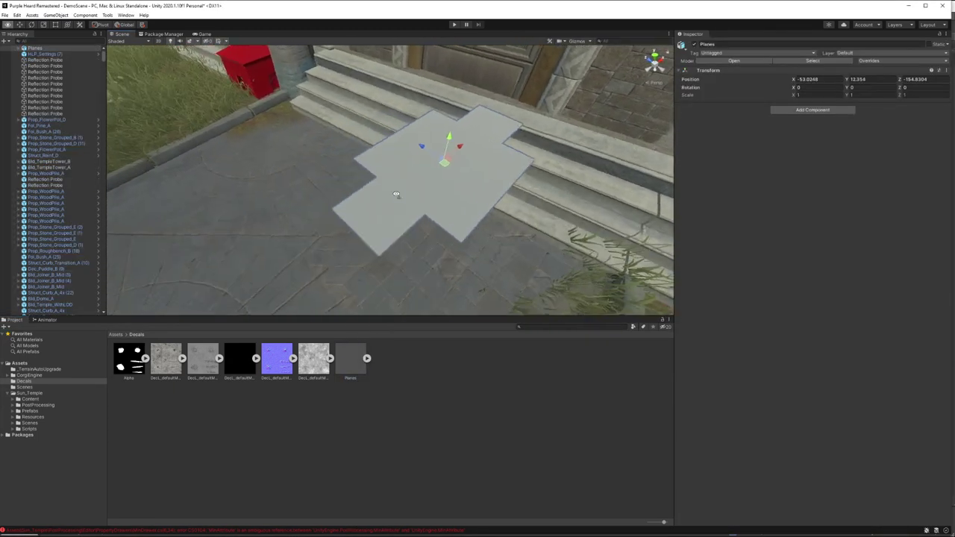
click(396, 157)
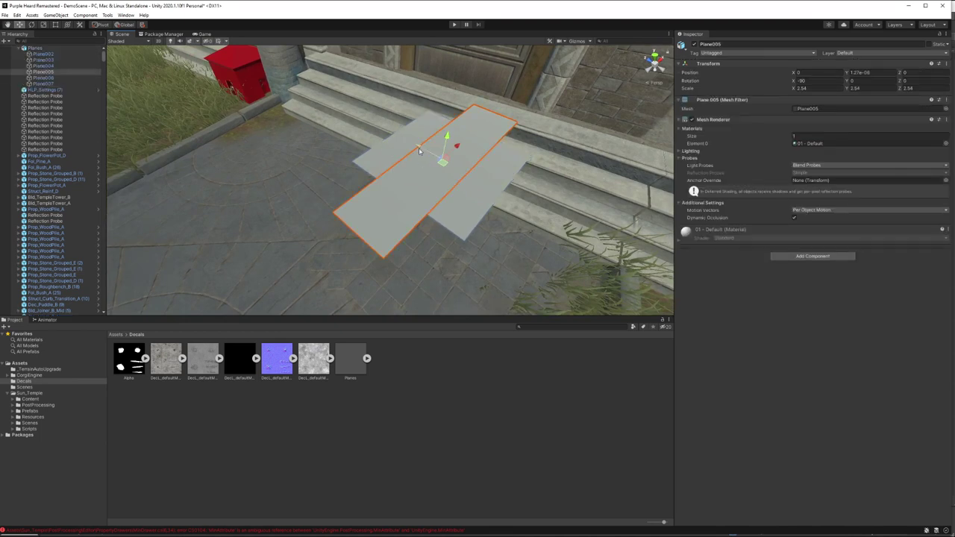
right_click(35, 59)
click(116, 162)
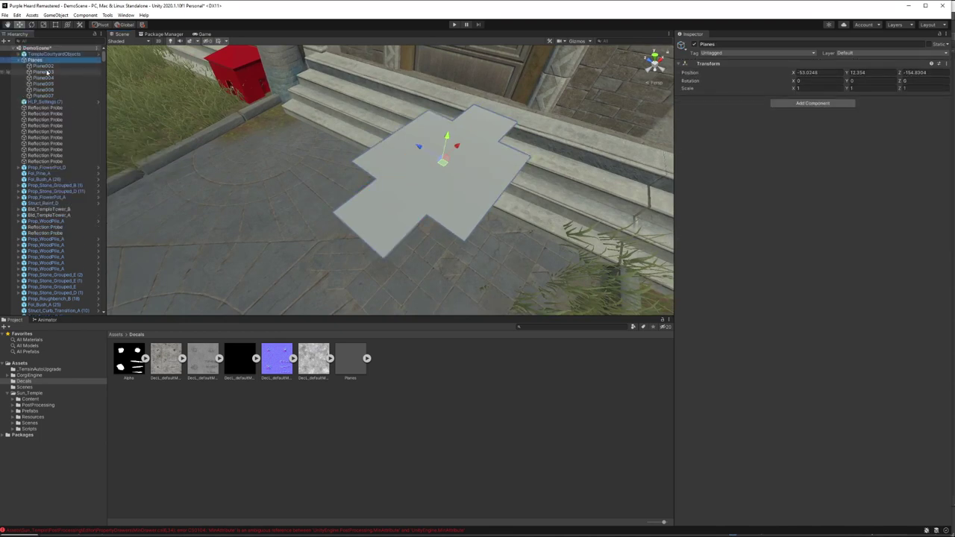
click(44, 66)
shift+click(42, 96)
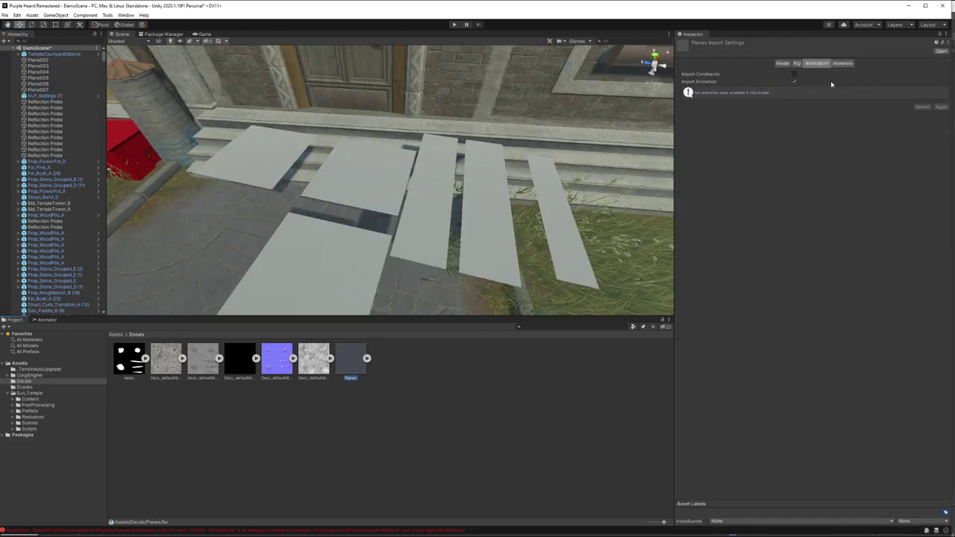
Step: Set the Planes model import Scale Factor to 0.2 and apply it
click(781, 63)
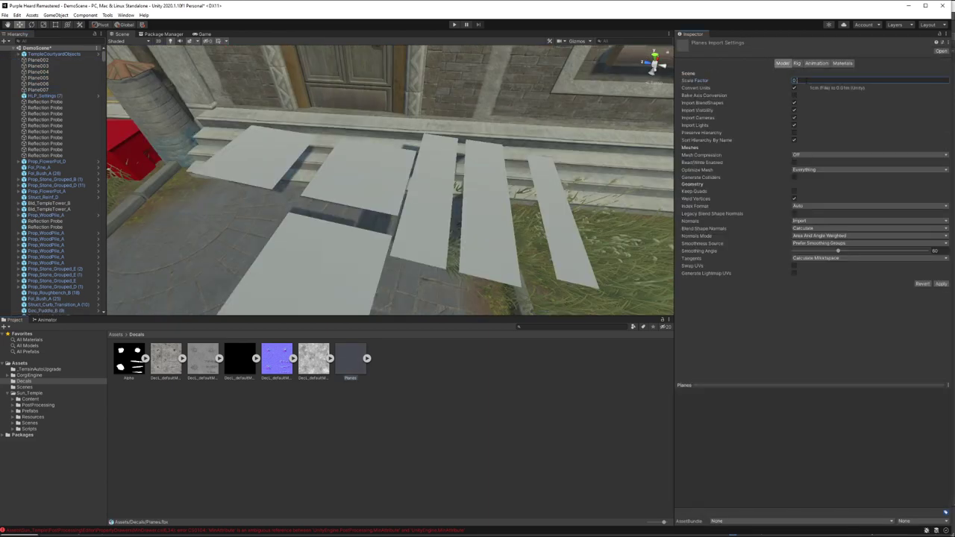
click(940, 283)
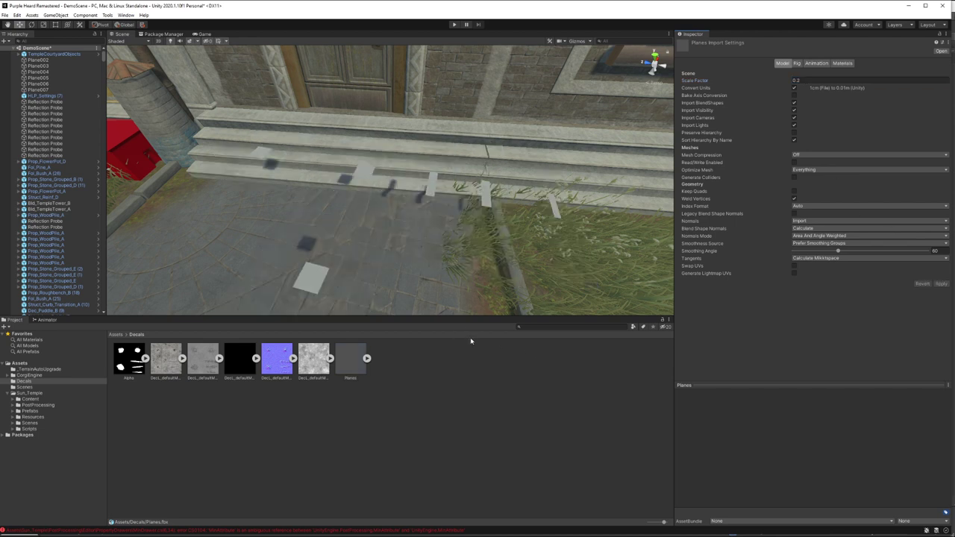
right_click(399, 393)
mouse_move(448, 188)
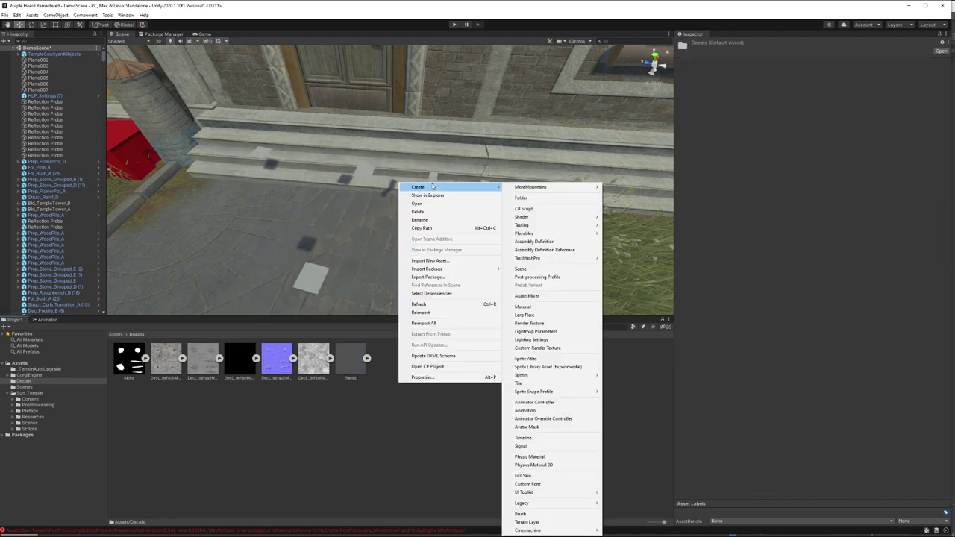
Step: Create a Standard-shader material named Decals in the Decals folder
click(522, 307)
text(Decal)
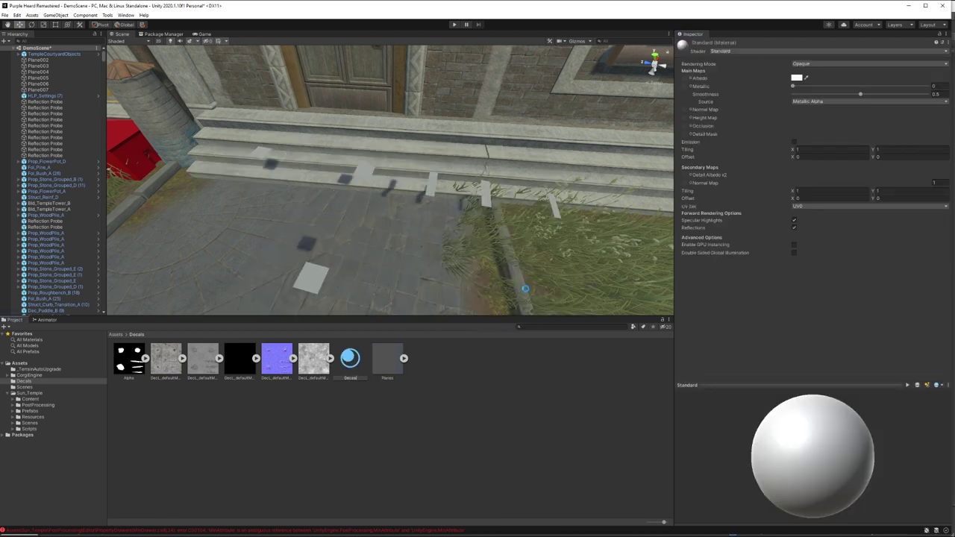
key(Return)
click(806, 51)
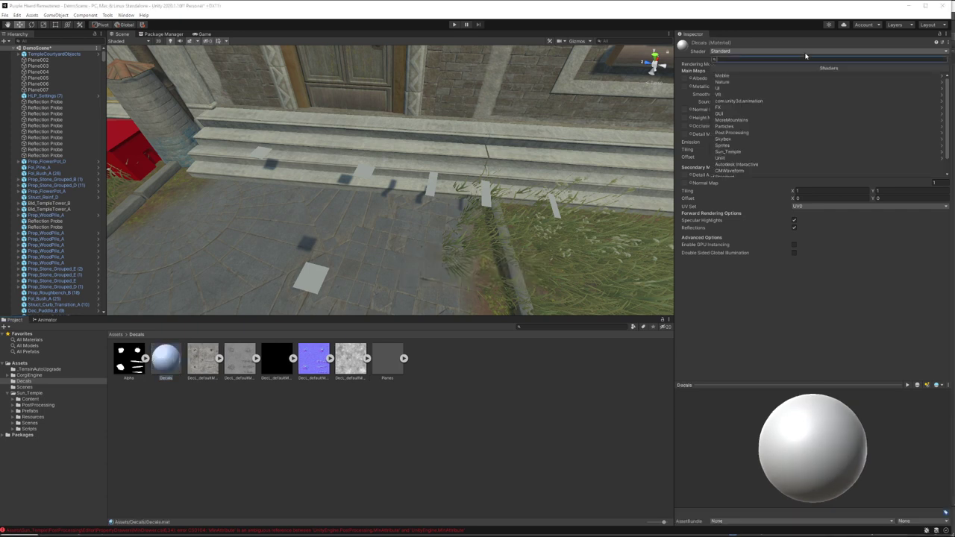
click(480, 287)
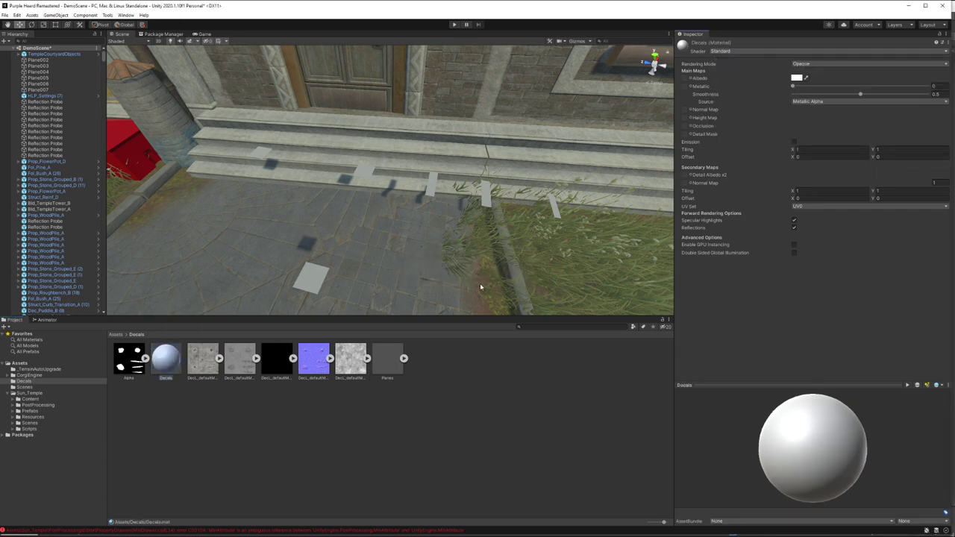
Step: Apply the Decals material to the planes, check its metallic and Alpha textures, and lower smoothness to 0.098
alt+drag(453, 294, 446, 230)
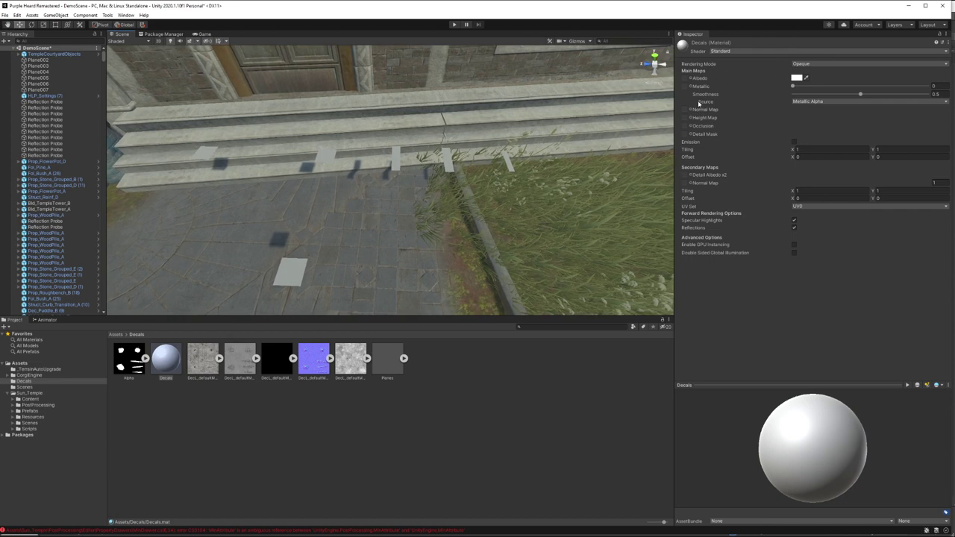
click(256, 359)
drag(170, 363, 118, 200)
ctrl+scroll(157, 371, down, 3)
click(144, 366)
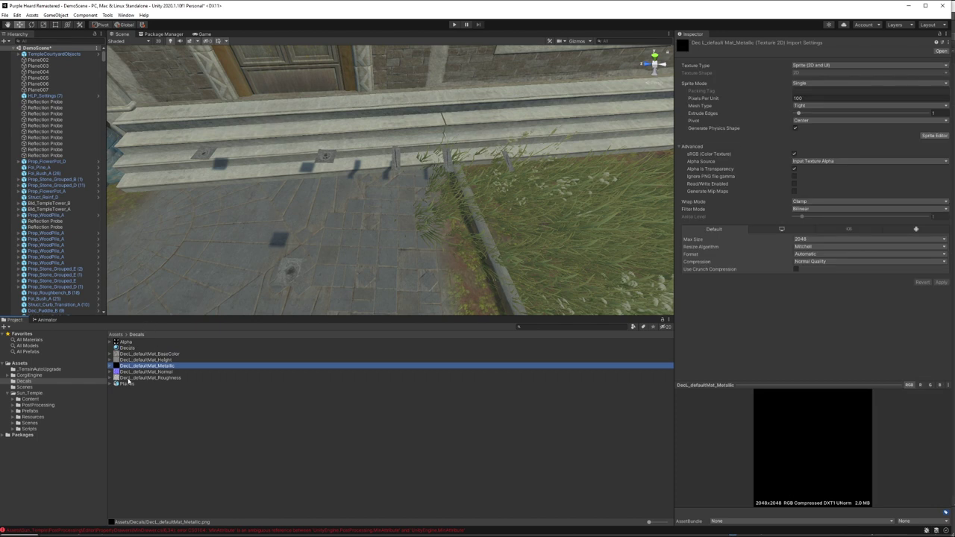
click(125, 342)
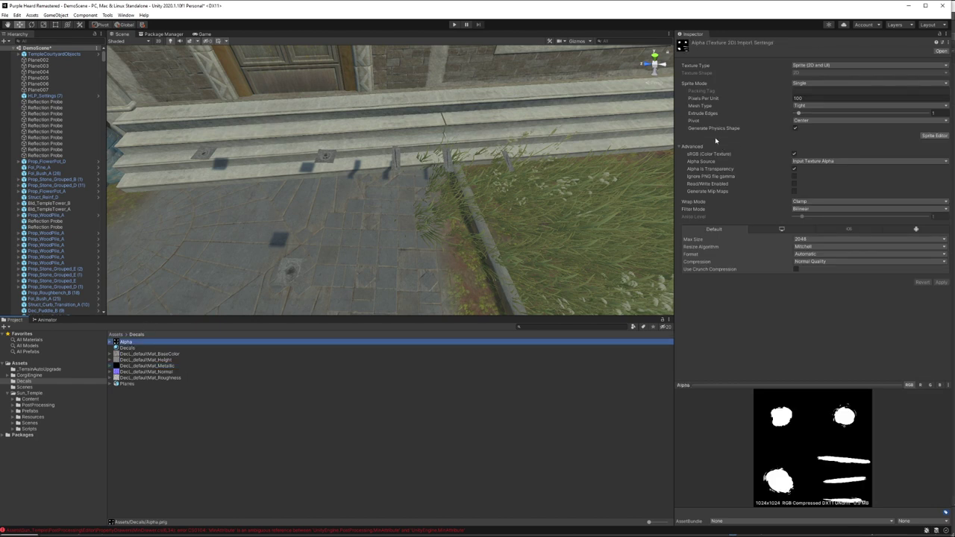
key(Down)
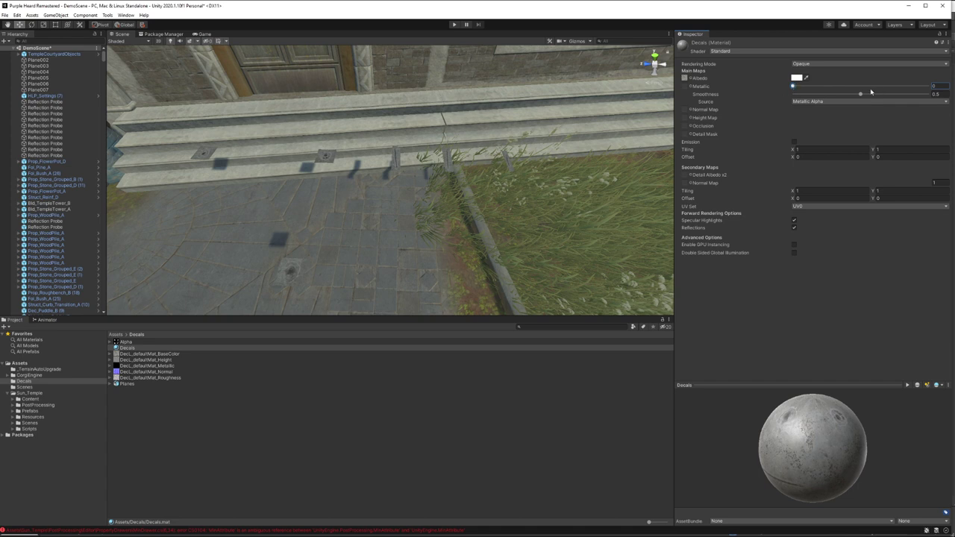
mouse_move(860, 95)
mouse_down()
mouse_move(776, 95)
mouse_move(807, 88)
mouse_up()
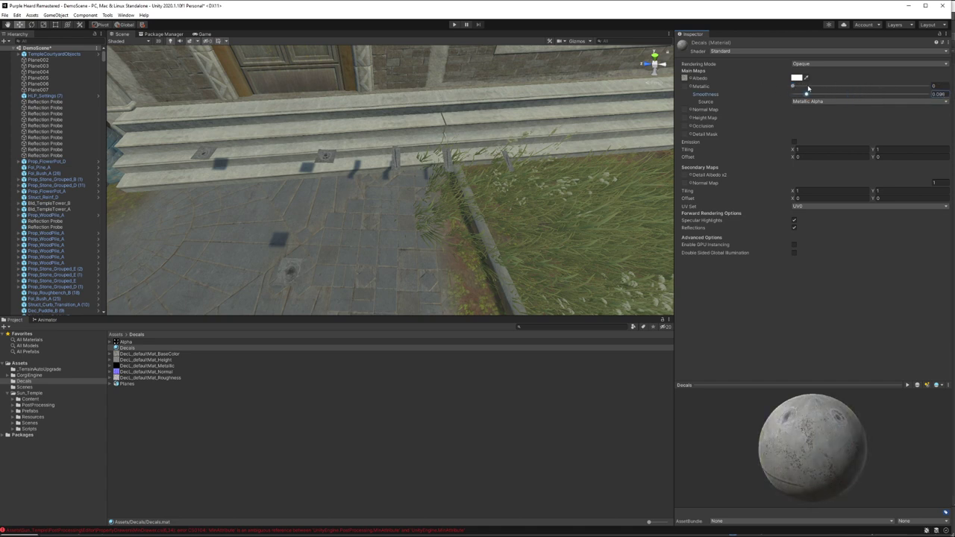
mouse_move(741, 392)
mouse_down()
mouse_move(867, 445)
mouse_move(869, 429)
mouse_up()
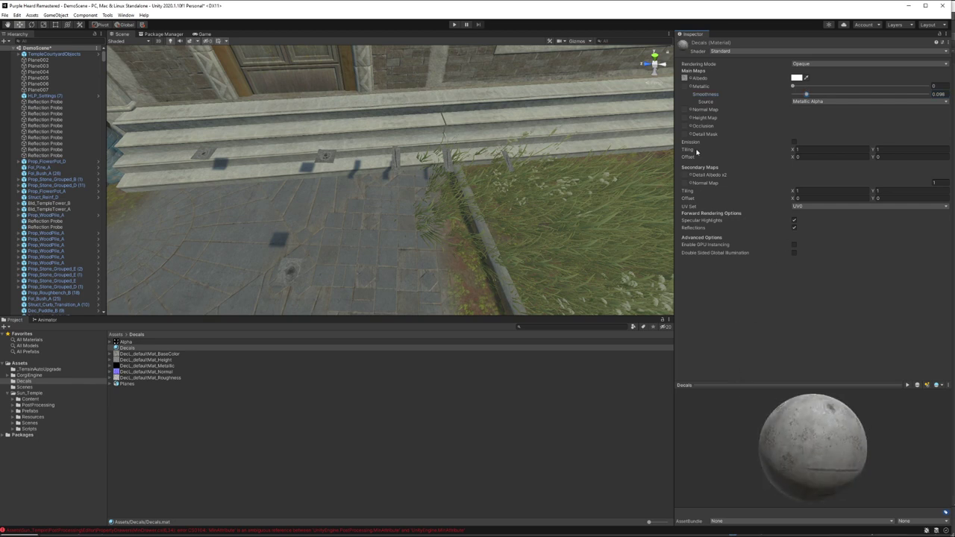
Step: Set the Decals material's Rendering Mode to Cutout
click(288, 271)
key(f)
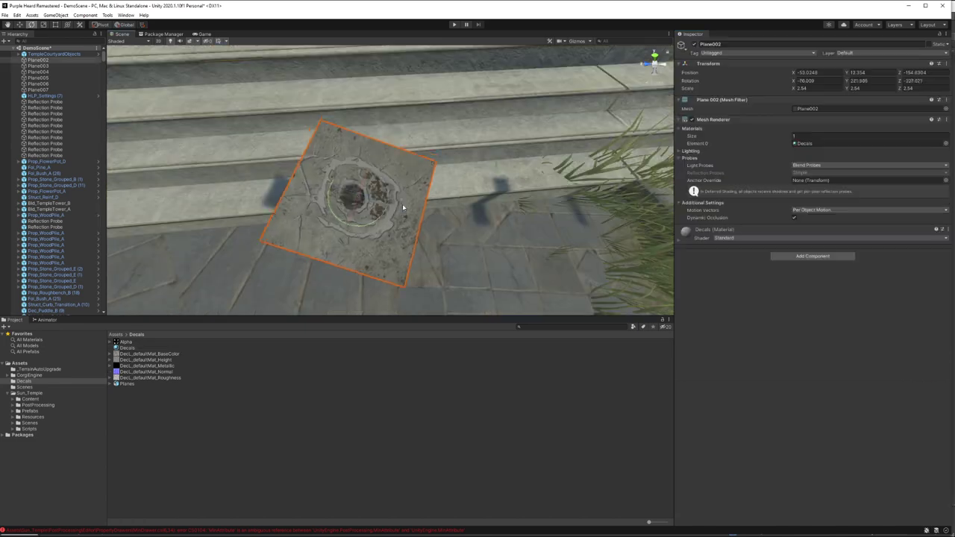
mouse_move(402, 204)
mouse_down()
mouse_move(407, 183)
mouse_move(395, 216)
mouse_up()
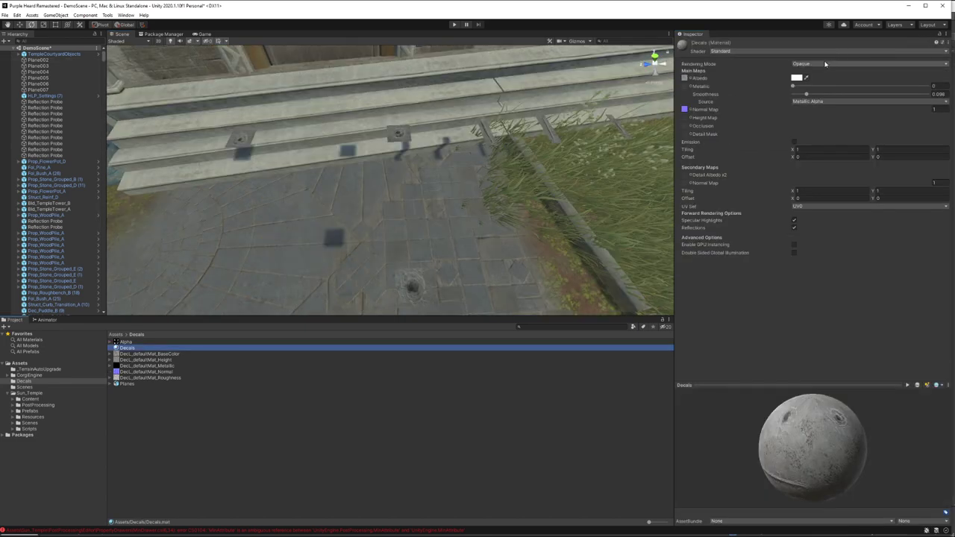
click(820, 67)
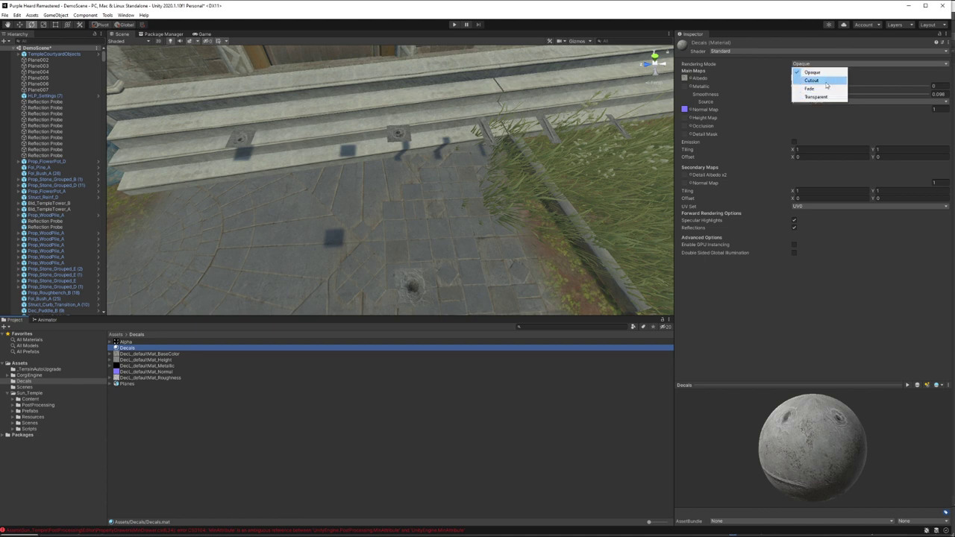
click(813, 80)
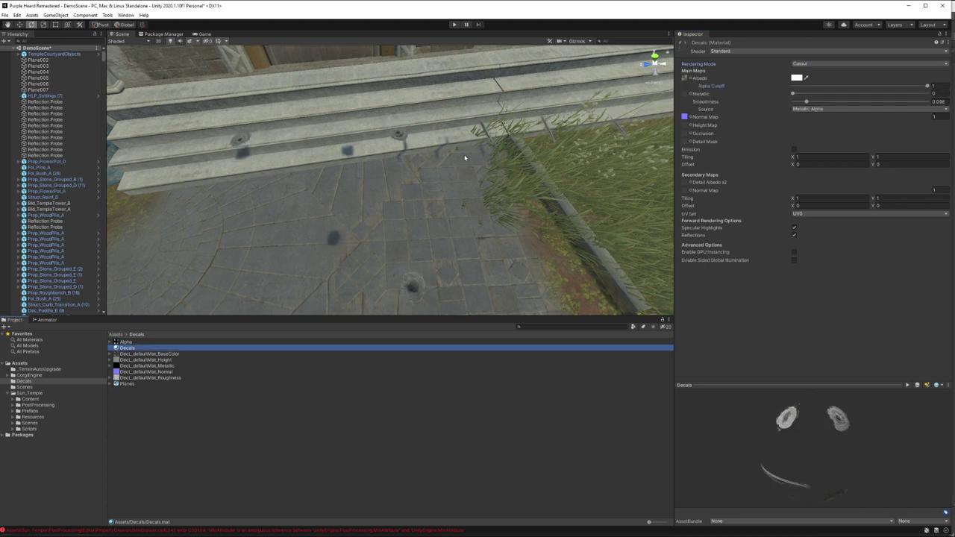
Step: Raise Plane002 and rotate it upright onto the temple door, then select Plane006
mouse_move(464, 157)
right_down()
mouse_move(414, 151)
mouse_move(431, 176)
right_up()
click(438, 218)
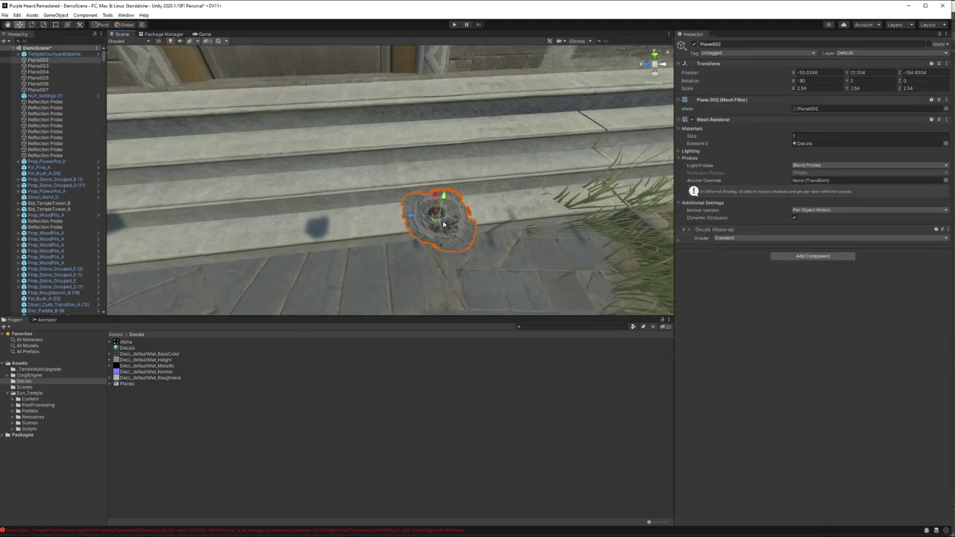
drag(443, 197, 446, 172)
mouse_move(478, 107)
right_down()
mouse_move(493, 91)
mouse_move(382, 134)
right_up()
key(e)
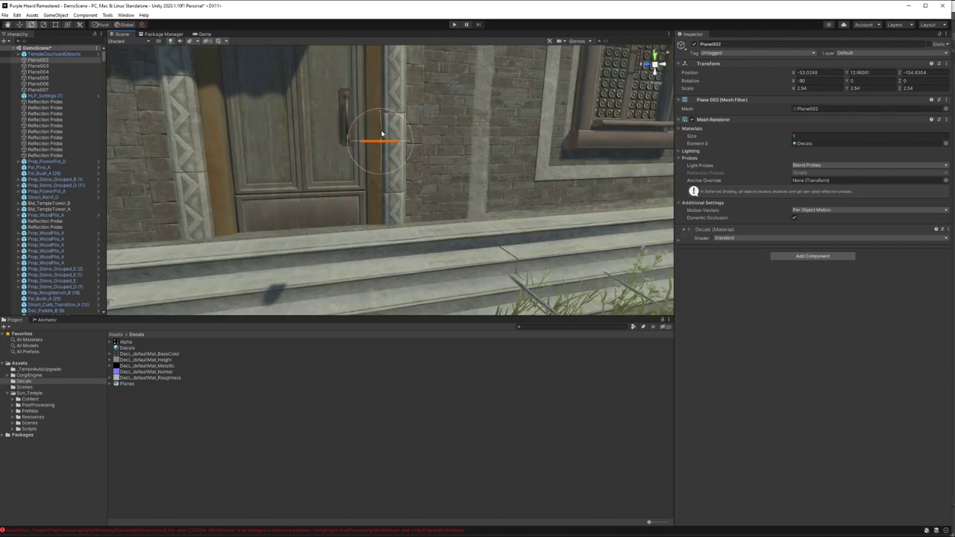
drag(381, 134, 392, 224)
mouse_move(391, 223)
right_down()
mouse_move(396, 189)
mouse_move(443, 163)
right_up()
click(442, 167)
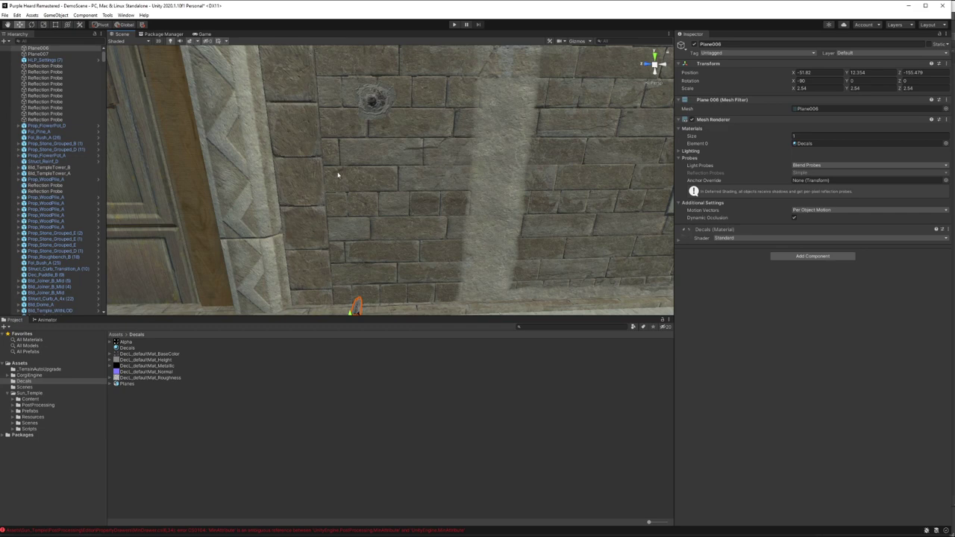
mouse_move(337, 174)
right_down()
mouse_move(362, 242)
mouse_move(421, 233)
right_up()
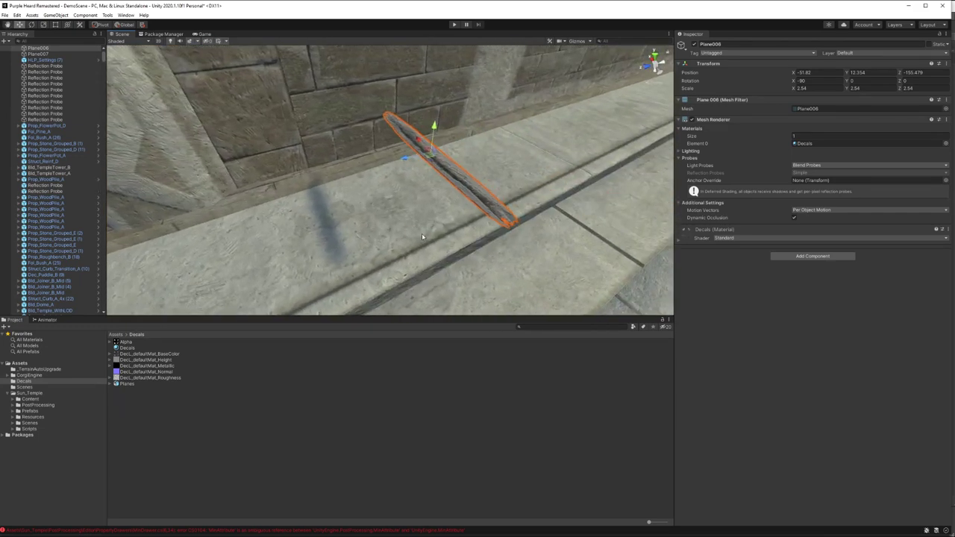